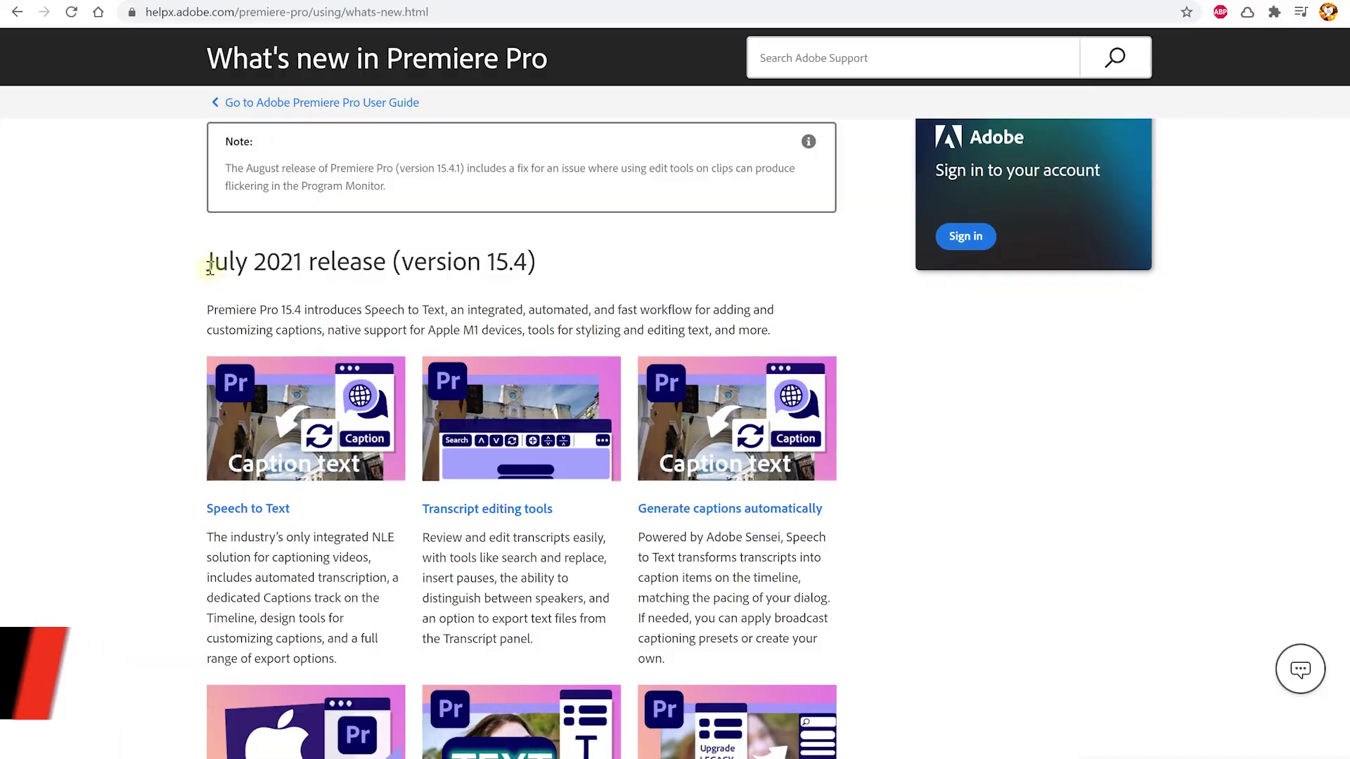
Step: Highlight the 'July 2021 release' heading on the What's new in Premiere Pro help page
left_click_drag(205, 265, 363, 266)
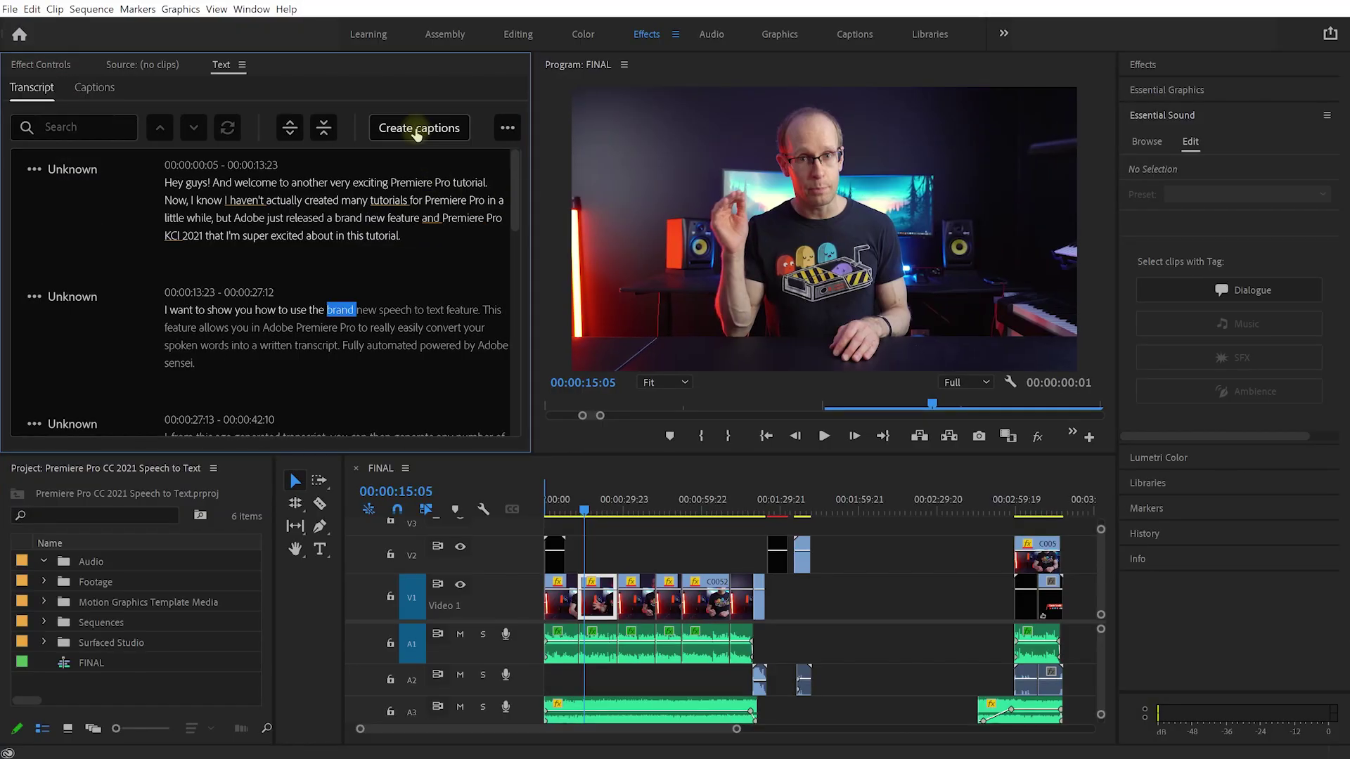
Step: Create captions from the transcript and style them in Museo at size 89
left_click(418, 129)
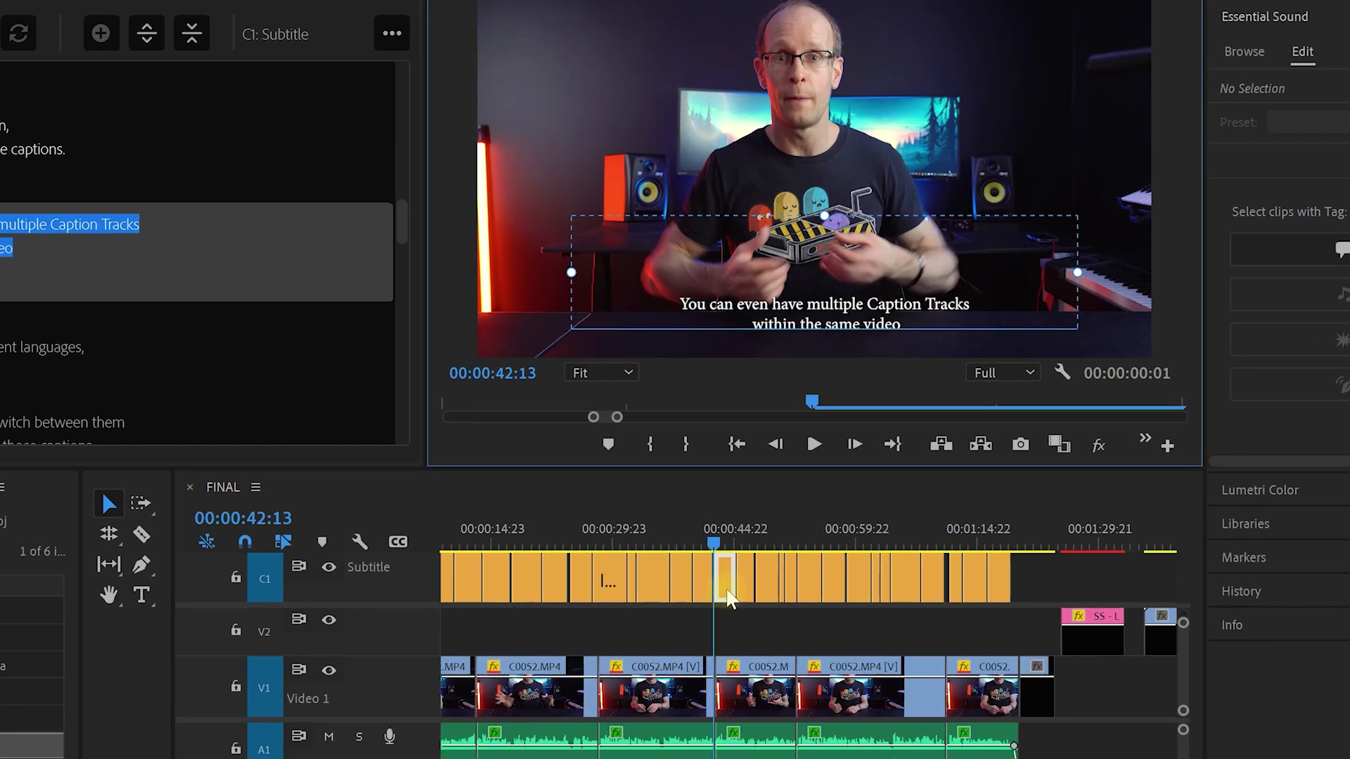
scroll(728, 598, "up", 5, "alt")
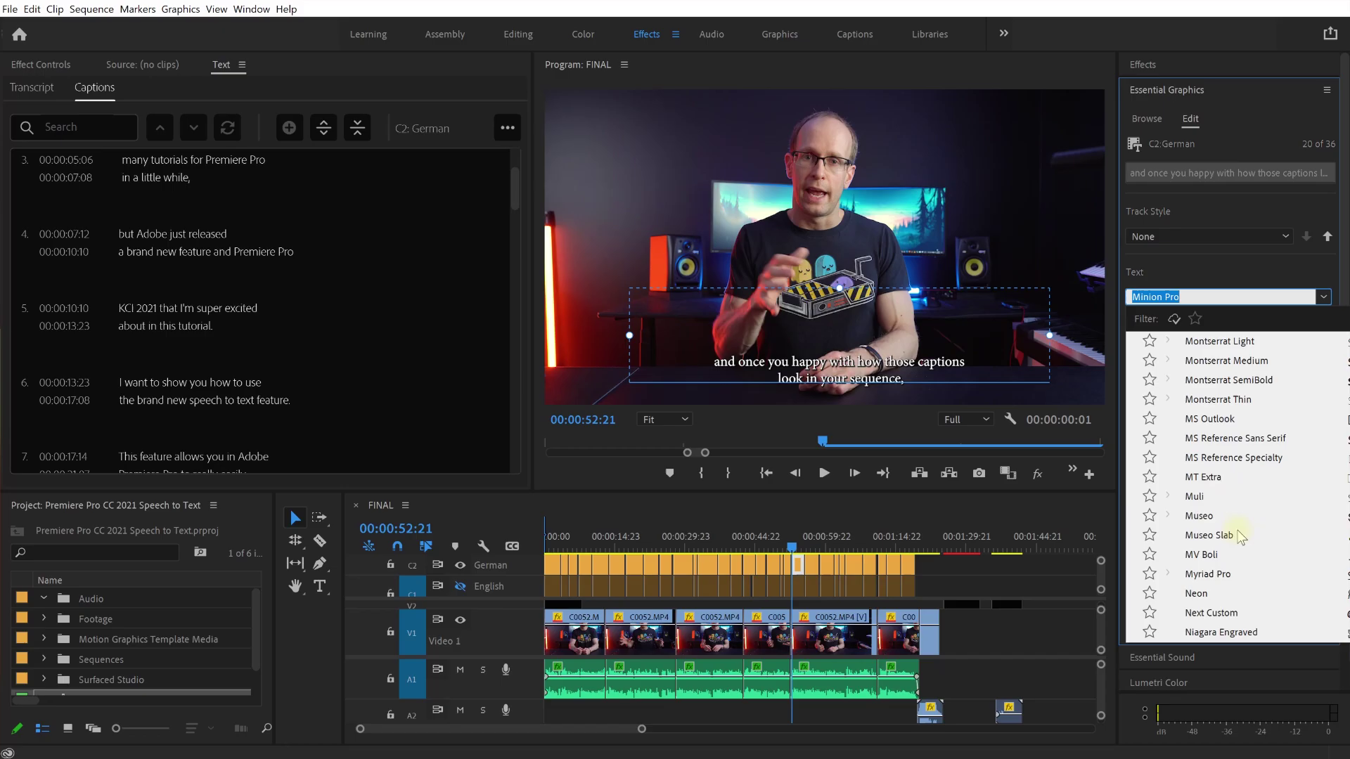
key("Escape")
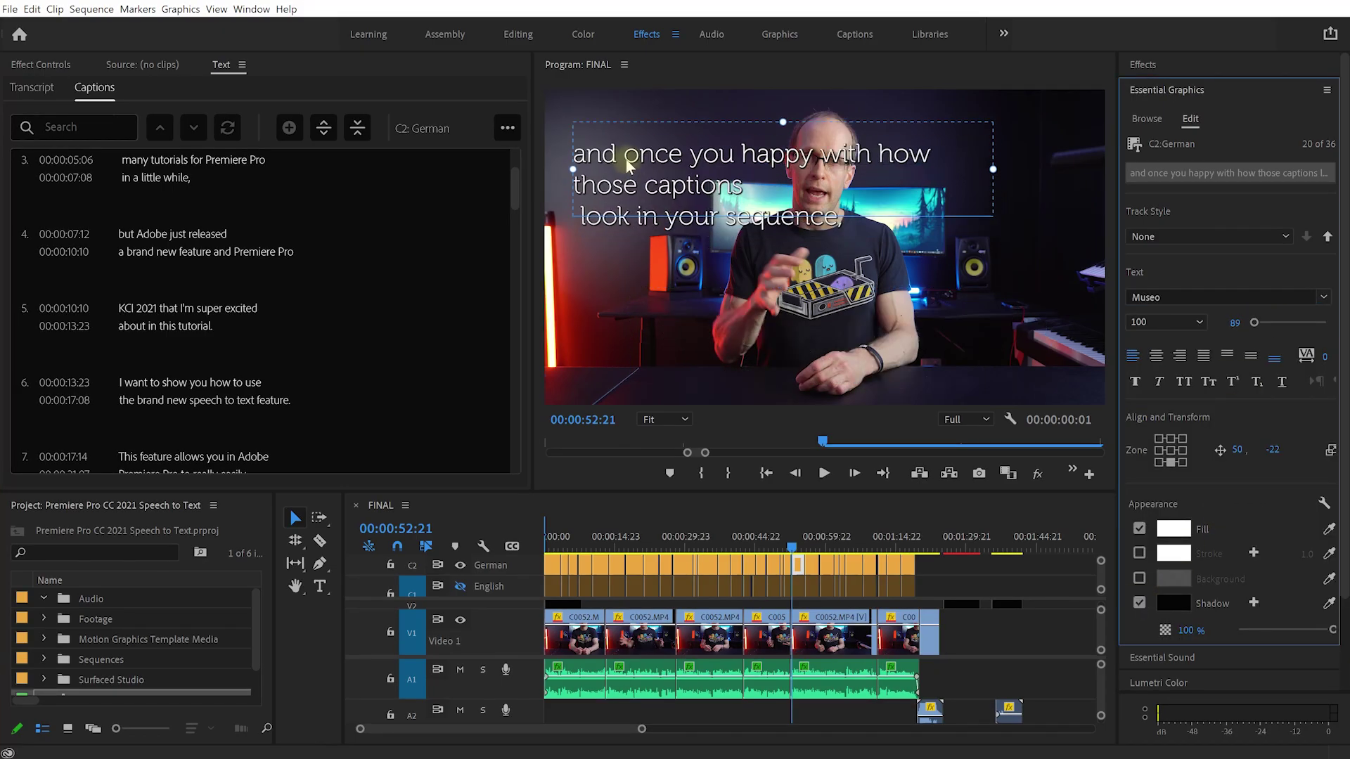
left_click(584, 253)
key("ctrl+z")
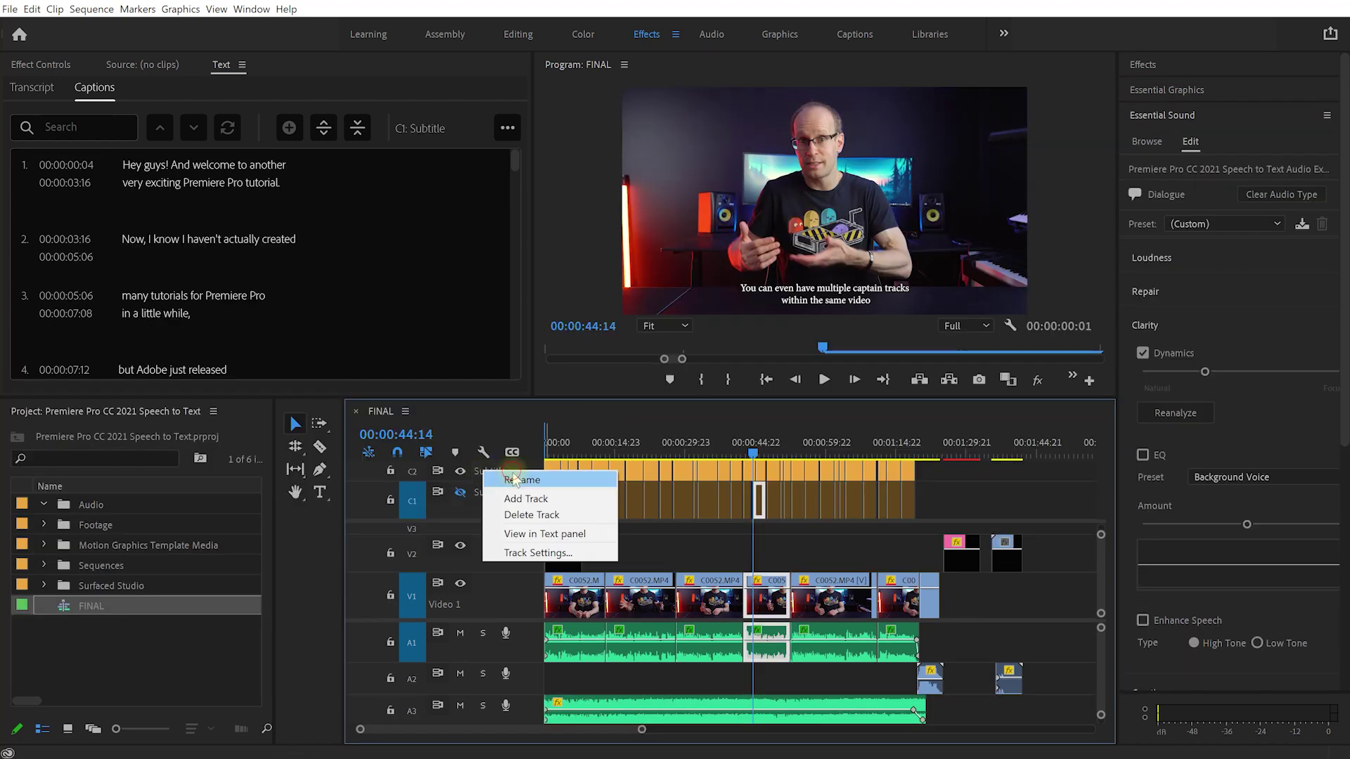
Step: Rename the caption tracks to German and English, then toggle their visibility
left_click(491, 476)
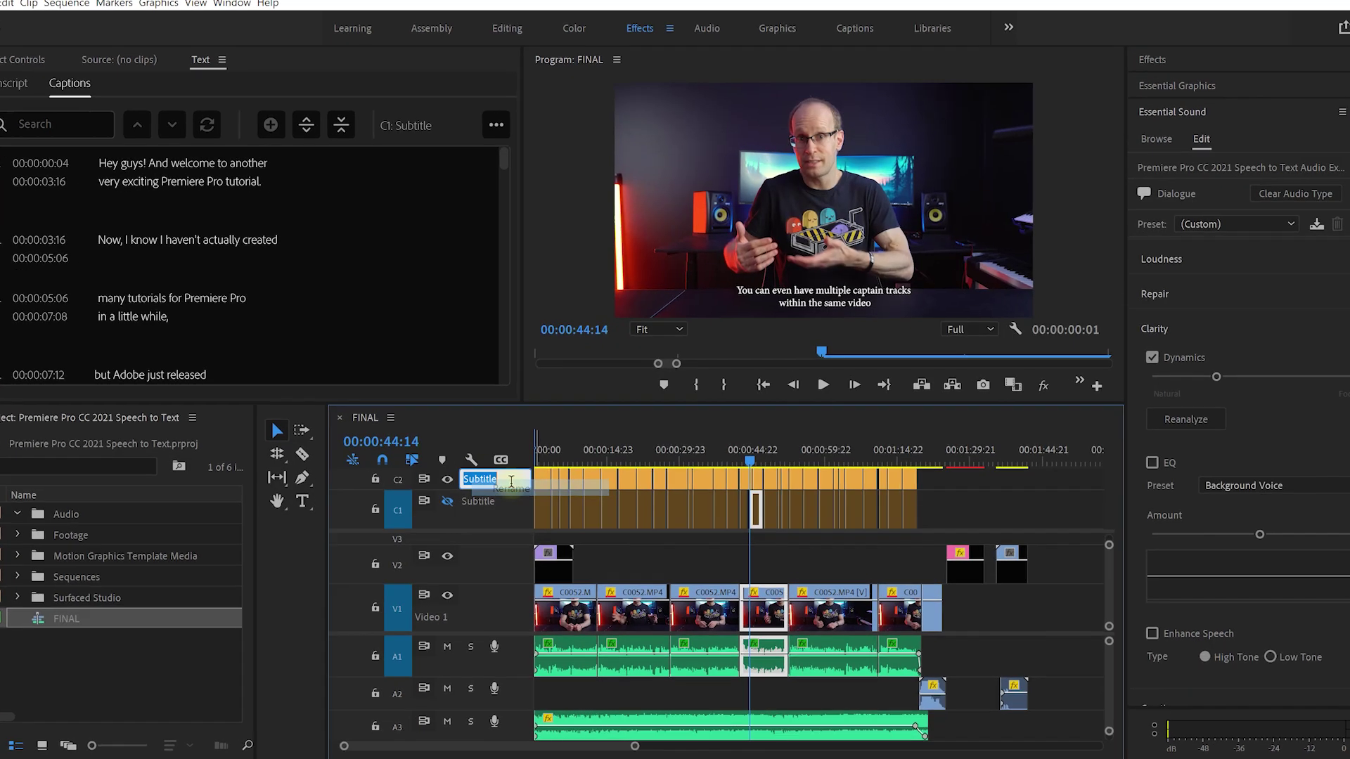
type("German")
key("Return")
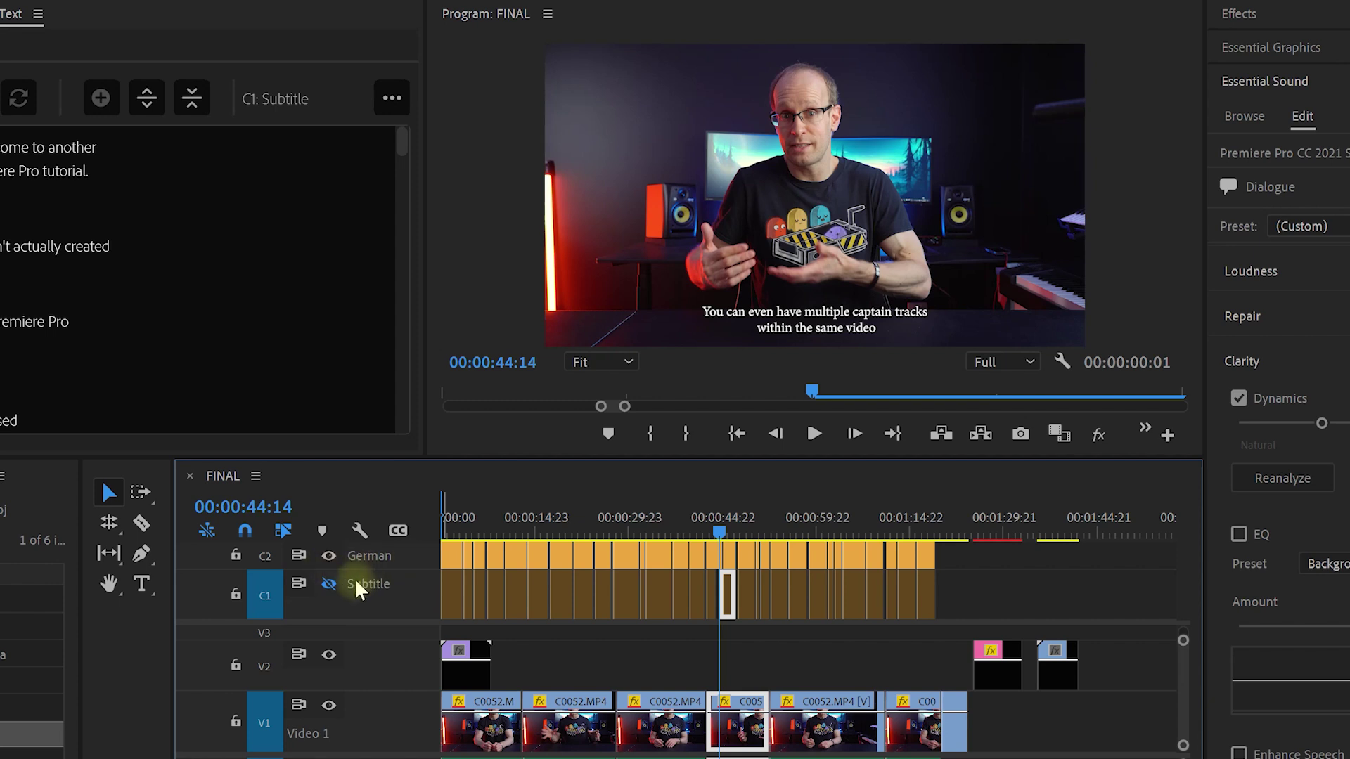
right_click(363, 593)
left_click(398, 595)
type("E")
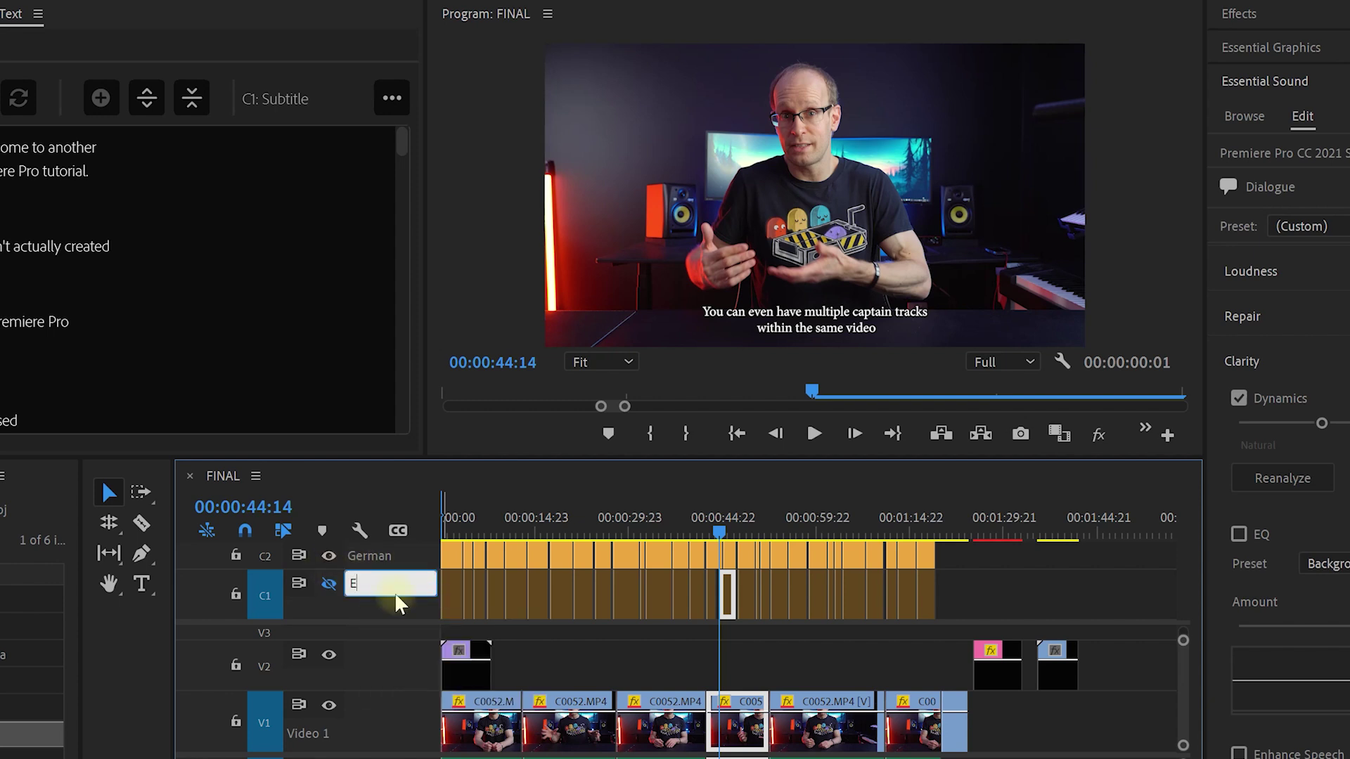
type("nglish")
key("Return")
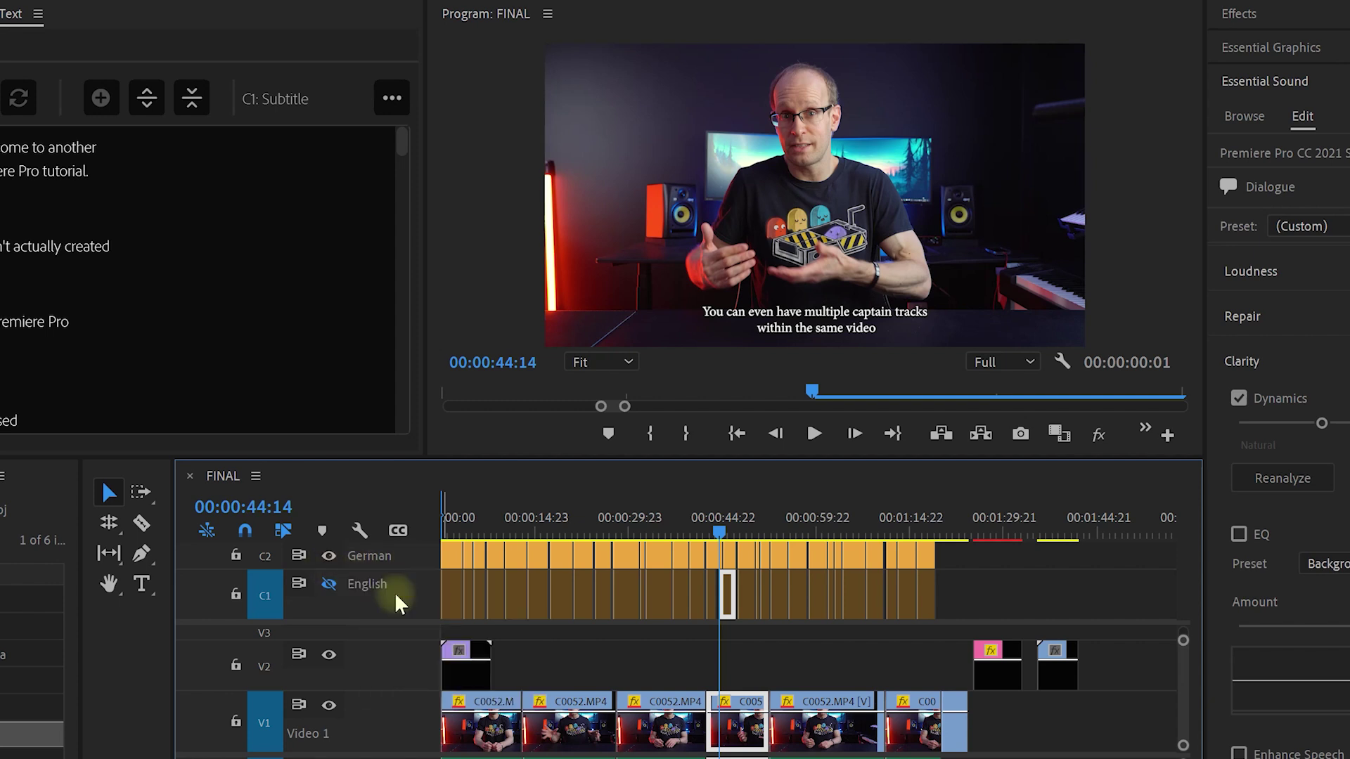
left_click(330, 585)
left_click(329, 585)
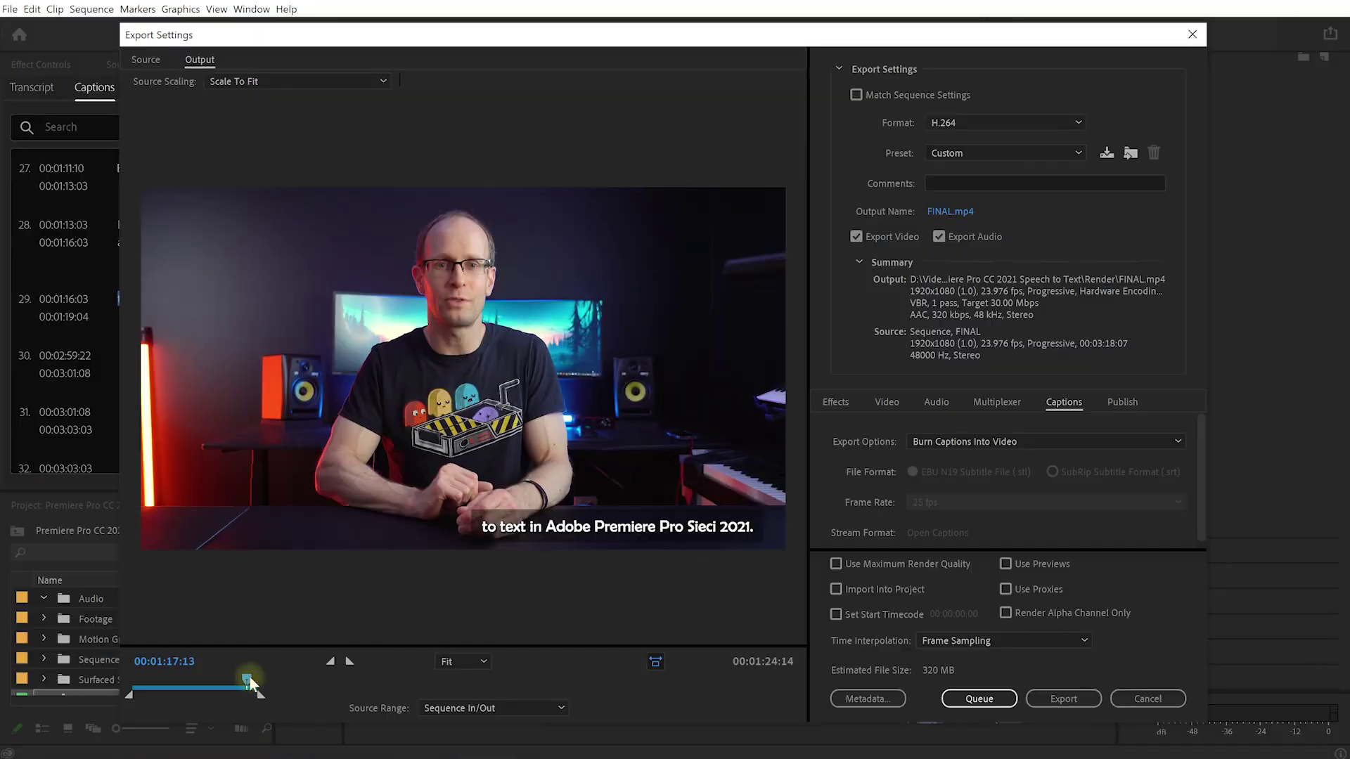
Step: Preview the burned-in captions, then export the captions as an SRT file
left_click_drag(235, 677, 232, 677)
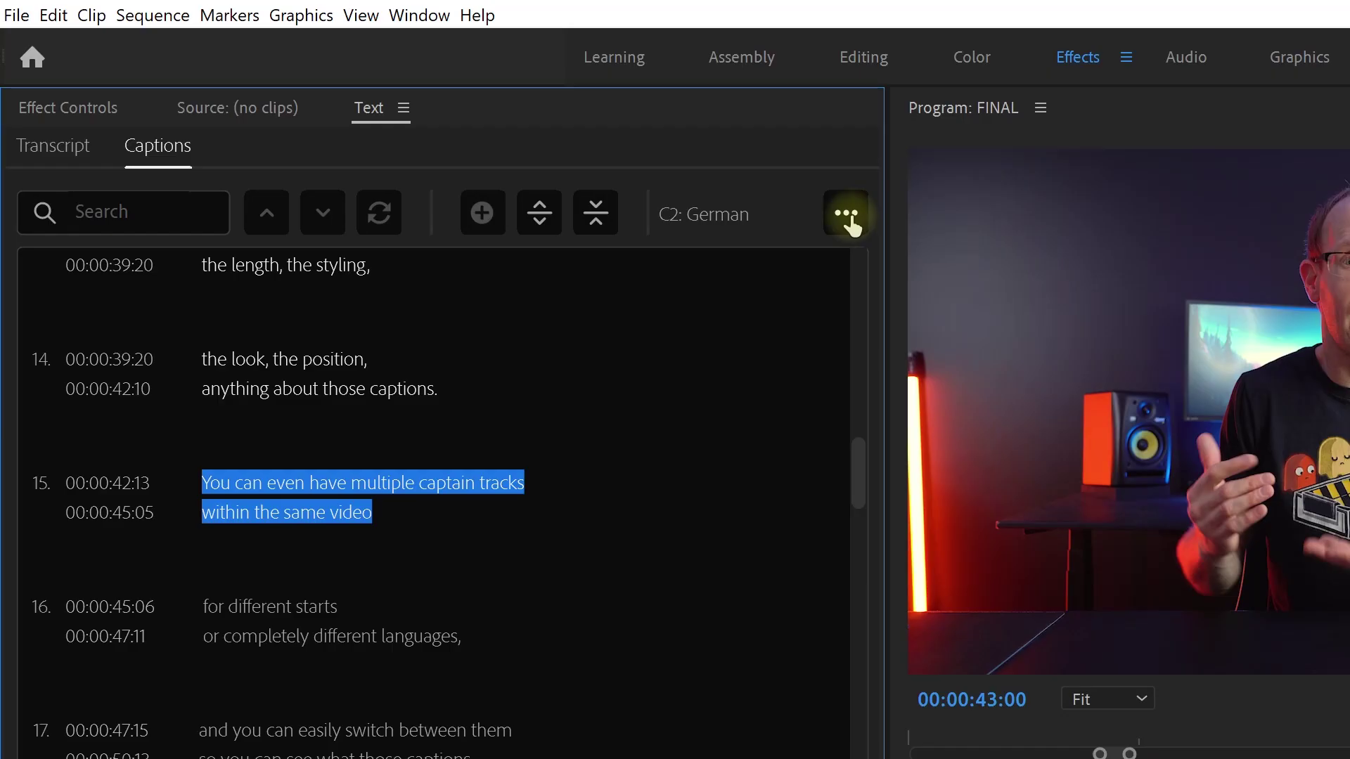
left_click(849, 220)
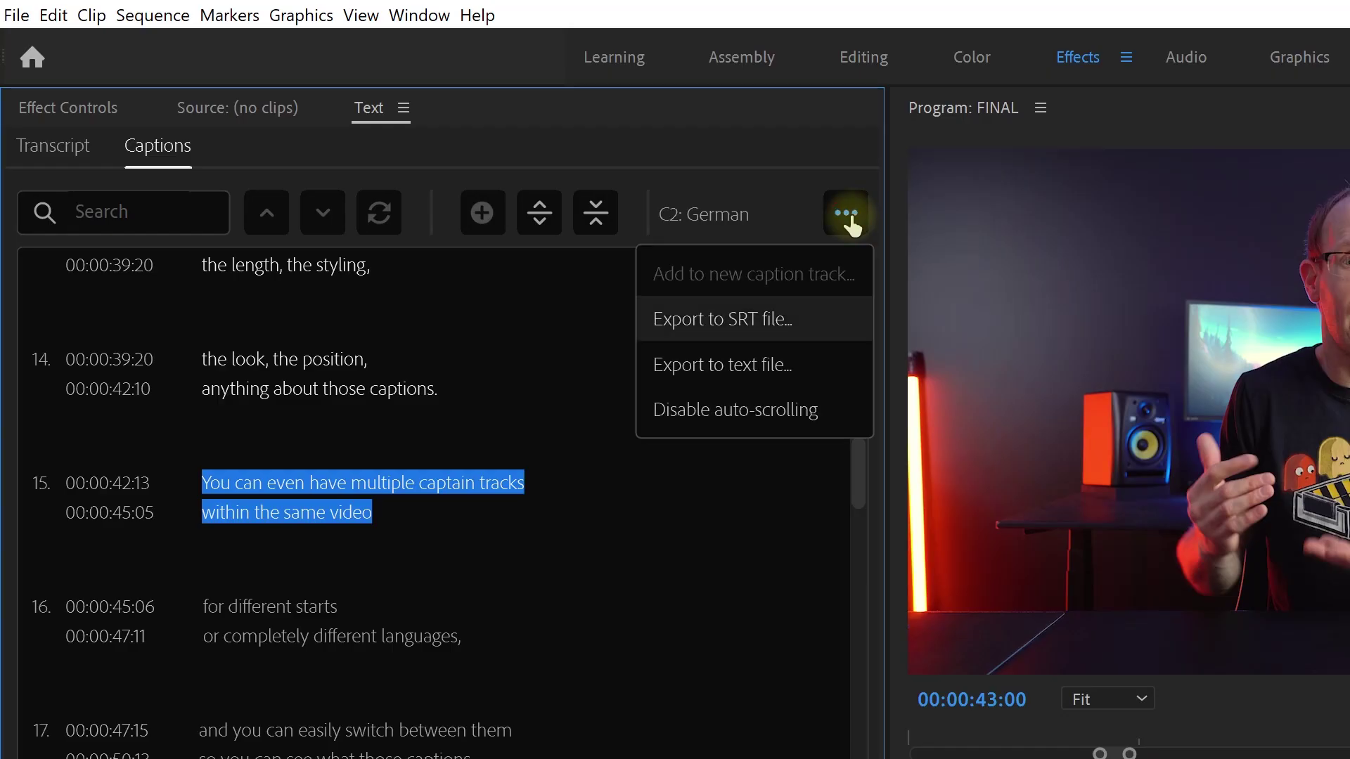
left_click(731, 320)
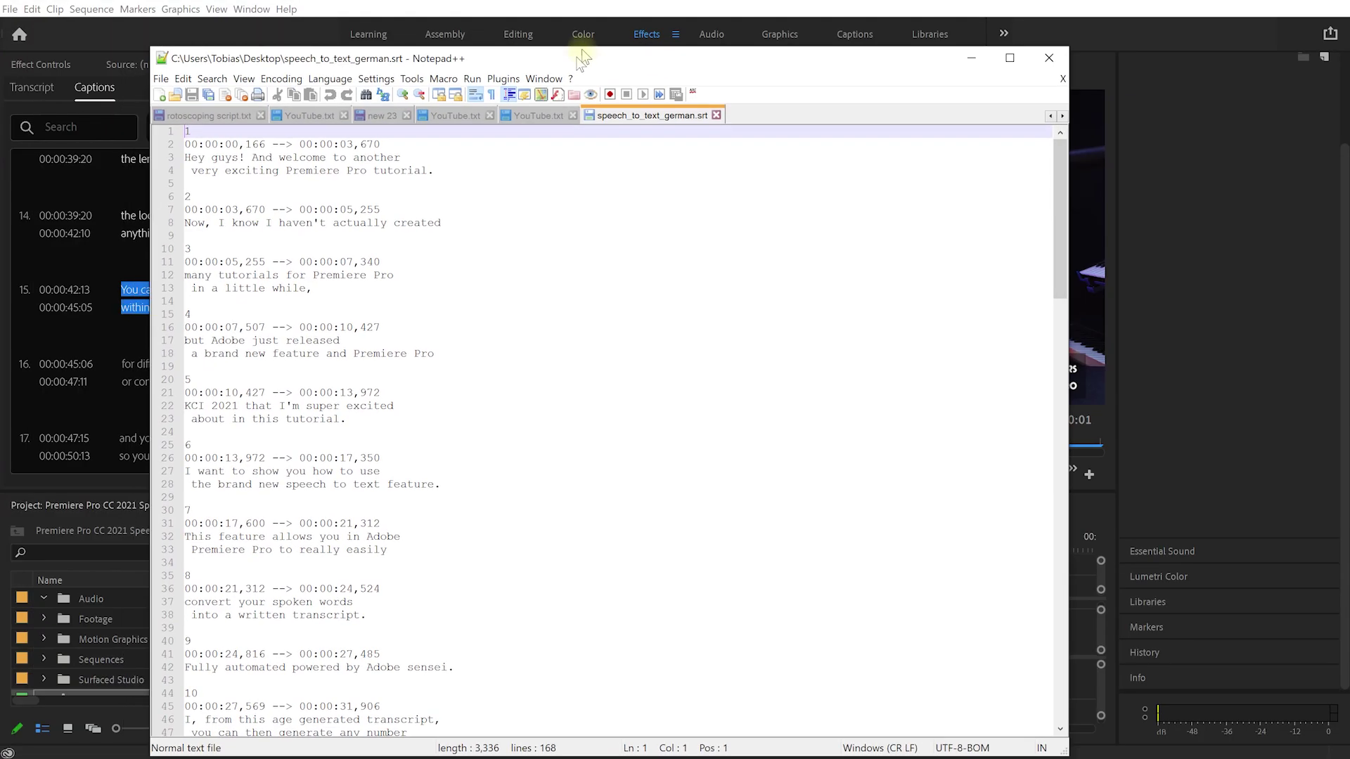
left_click_drag(582, 59, 622, 22)
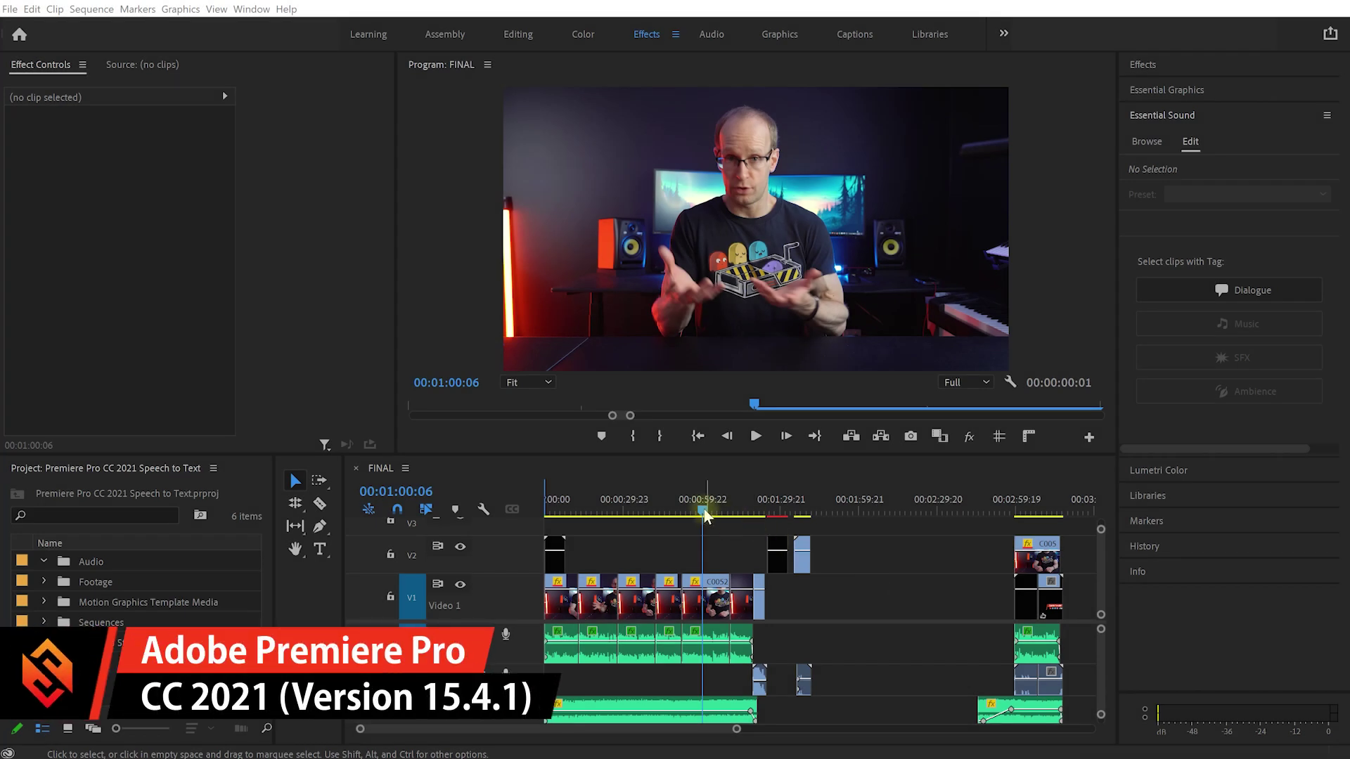
left_click_drag(702, 509, 678, 523)
key("Down")
key("Down")
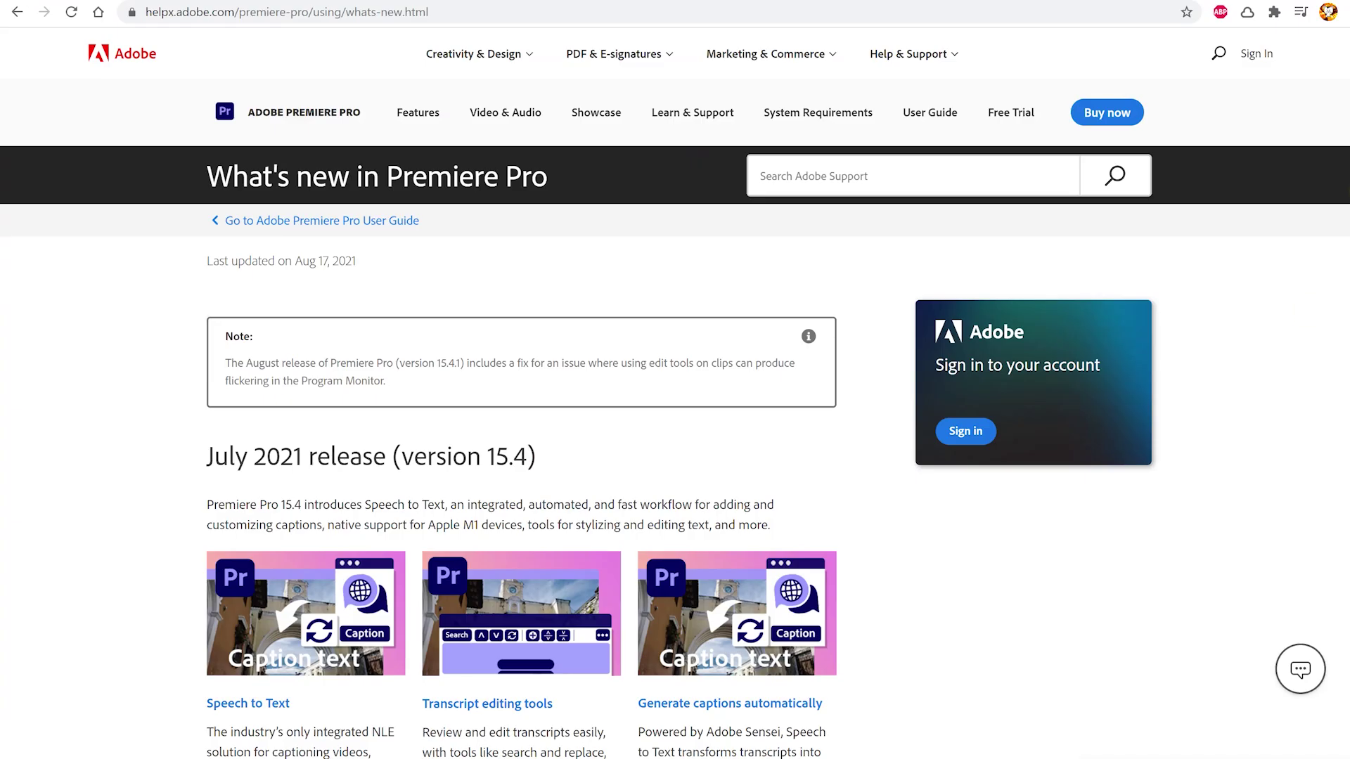
Step: Scroll down the What's new page and highlight the 'July 2021 release' heading
scroll(356, 293, "down", 3)
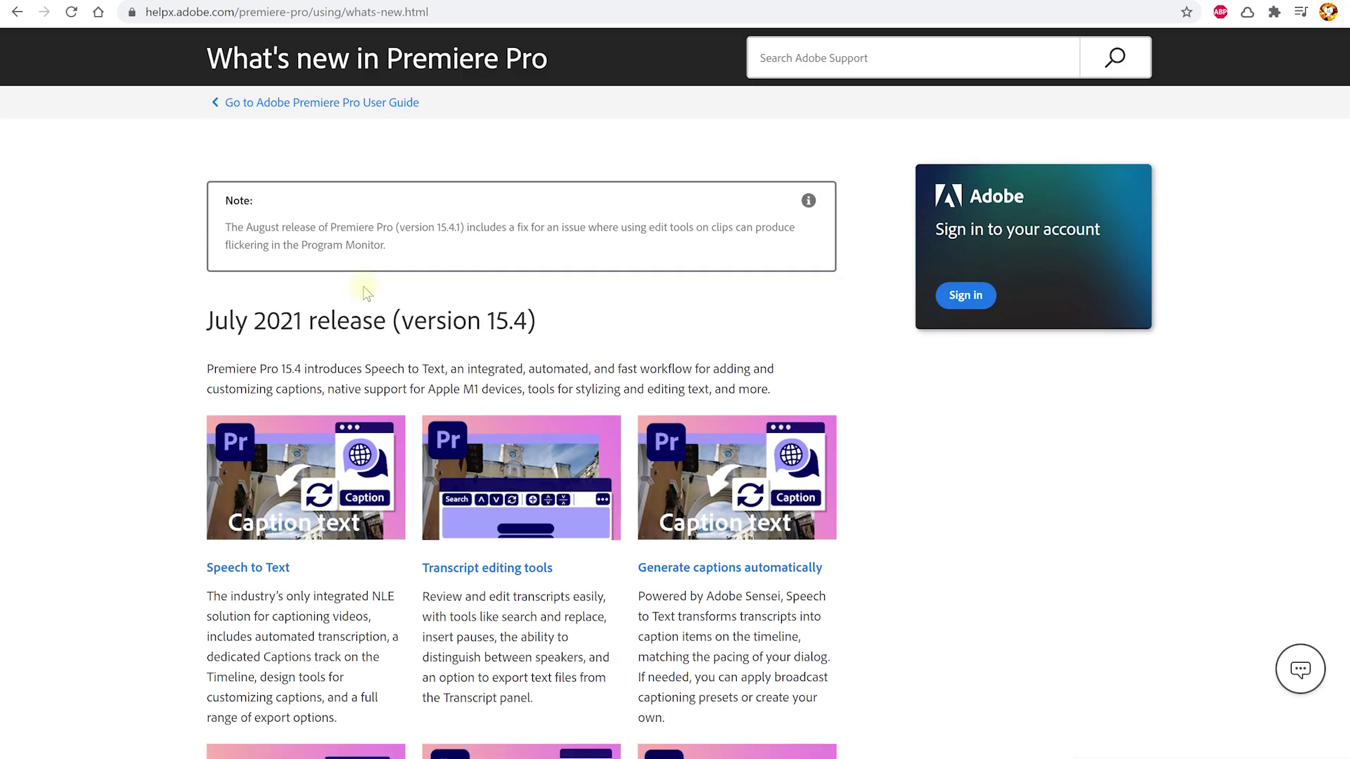
left_click_drag(208, 267, 385, 262)
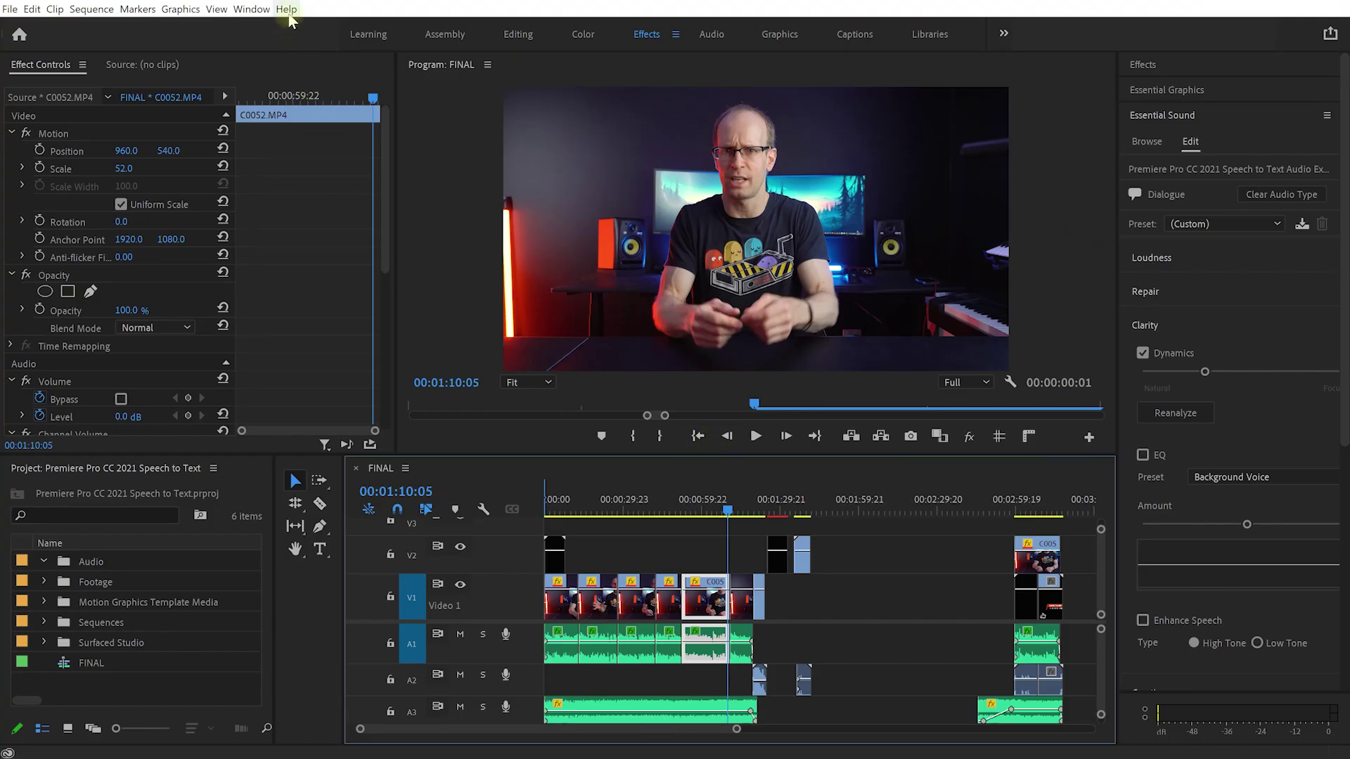
left_click(288, 16)
left_click(343, 203)
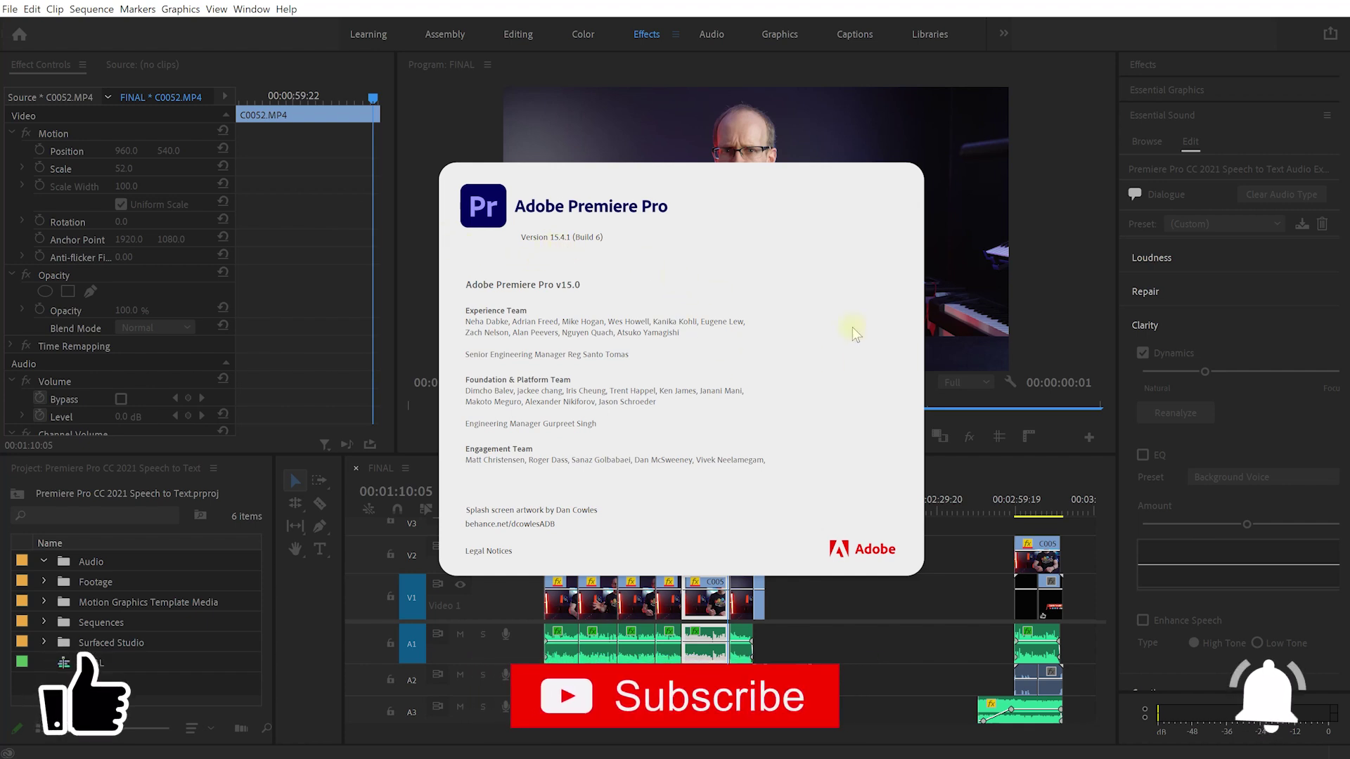
left_click(829, 327)
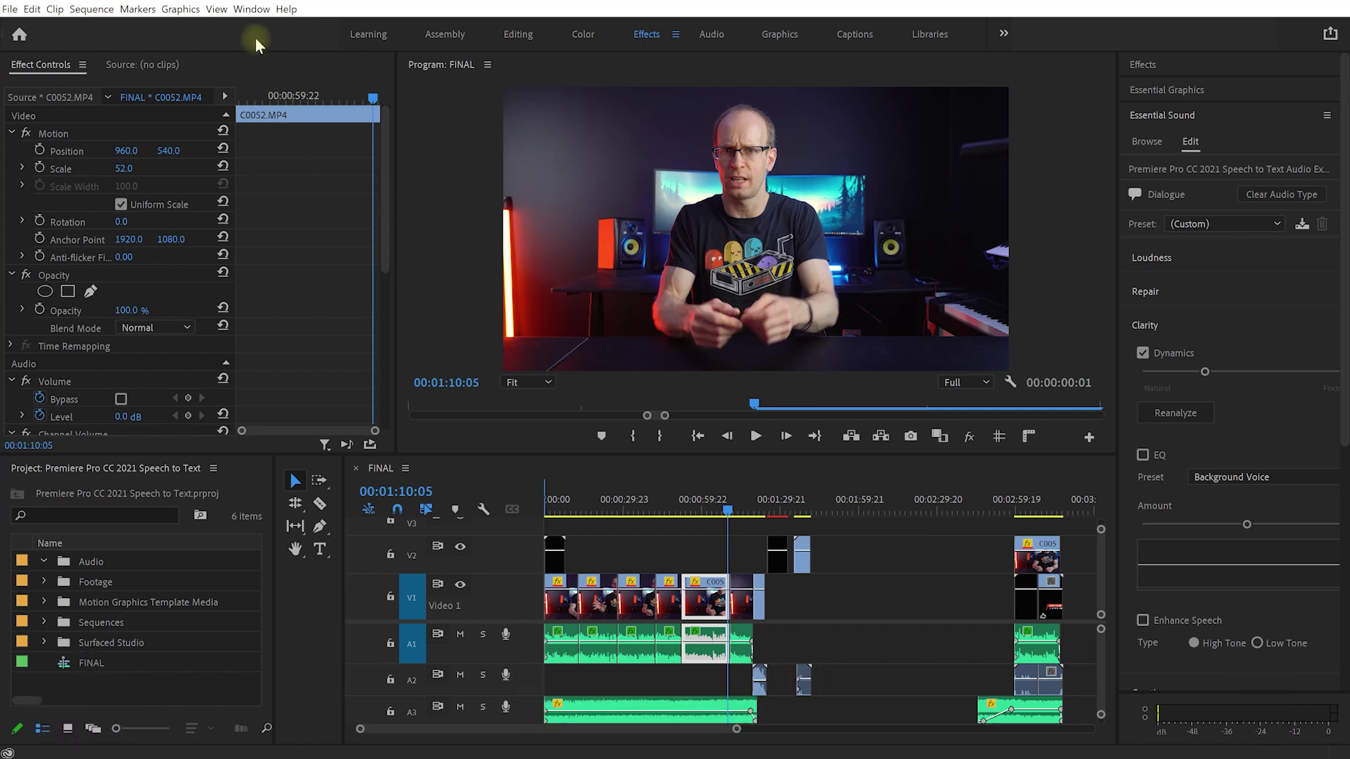
Step: Open the Text panel from the Window menu, dock it into the workspace and widen it
left_click(251, 8)
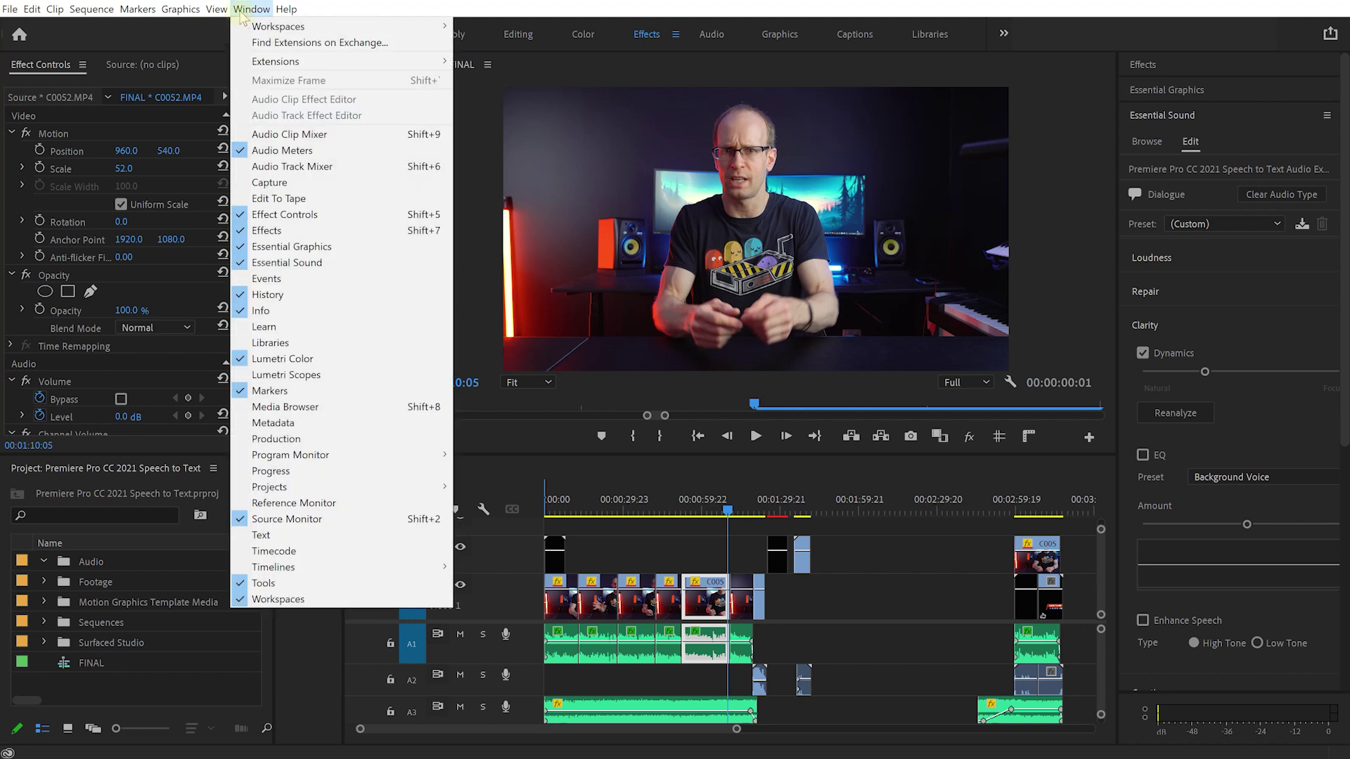
left_click(285, 536)
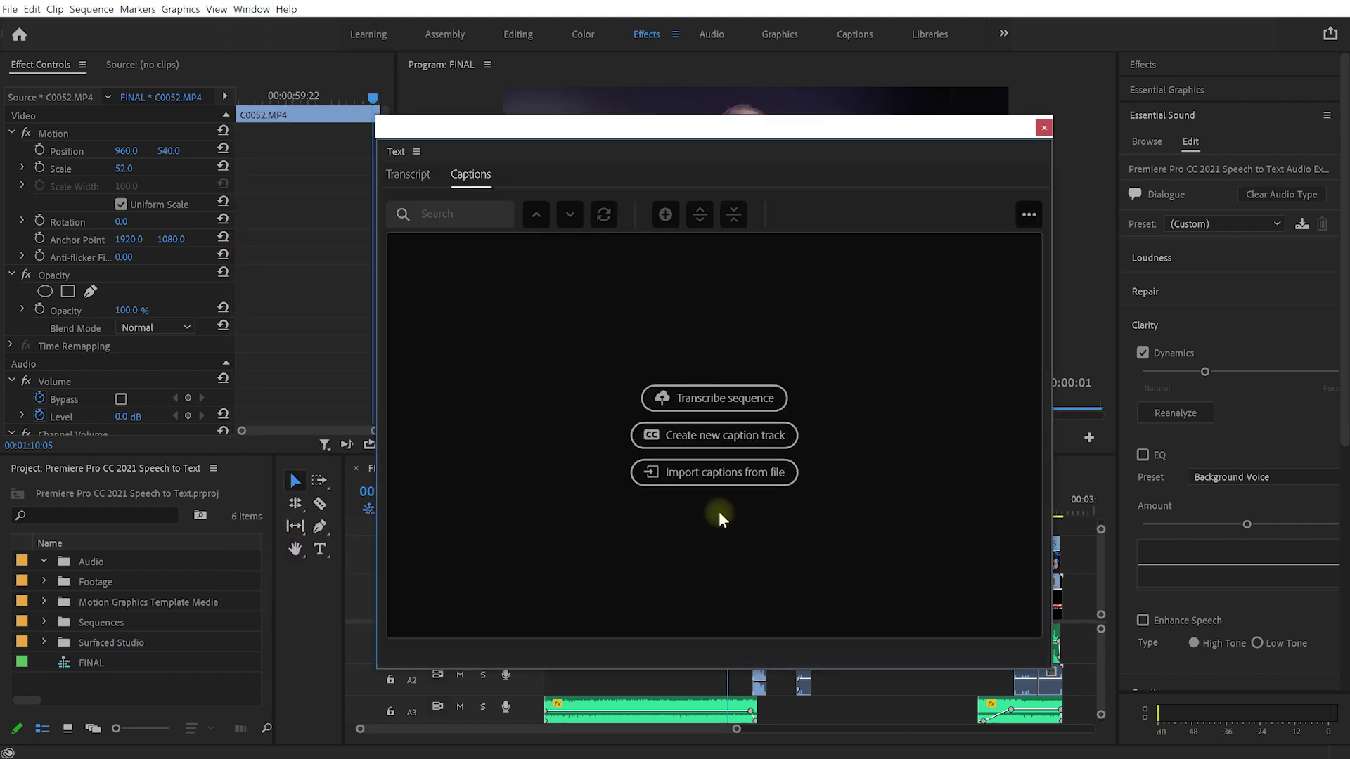
mouse_move(594, 114)
left_mouse_down()
mouse_move(563, 105)
mouse_move(587, 118)
left_mouse_up()
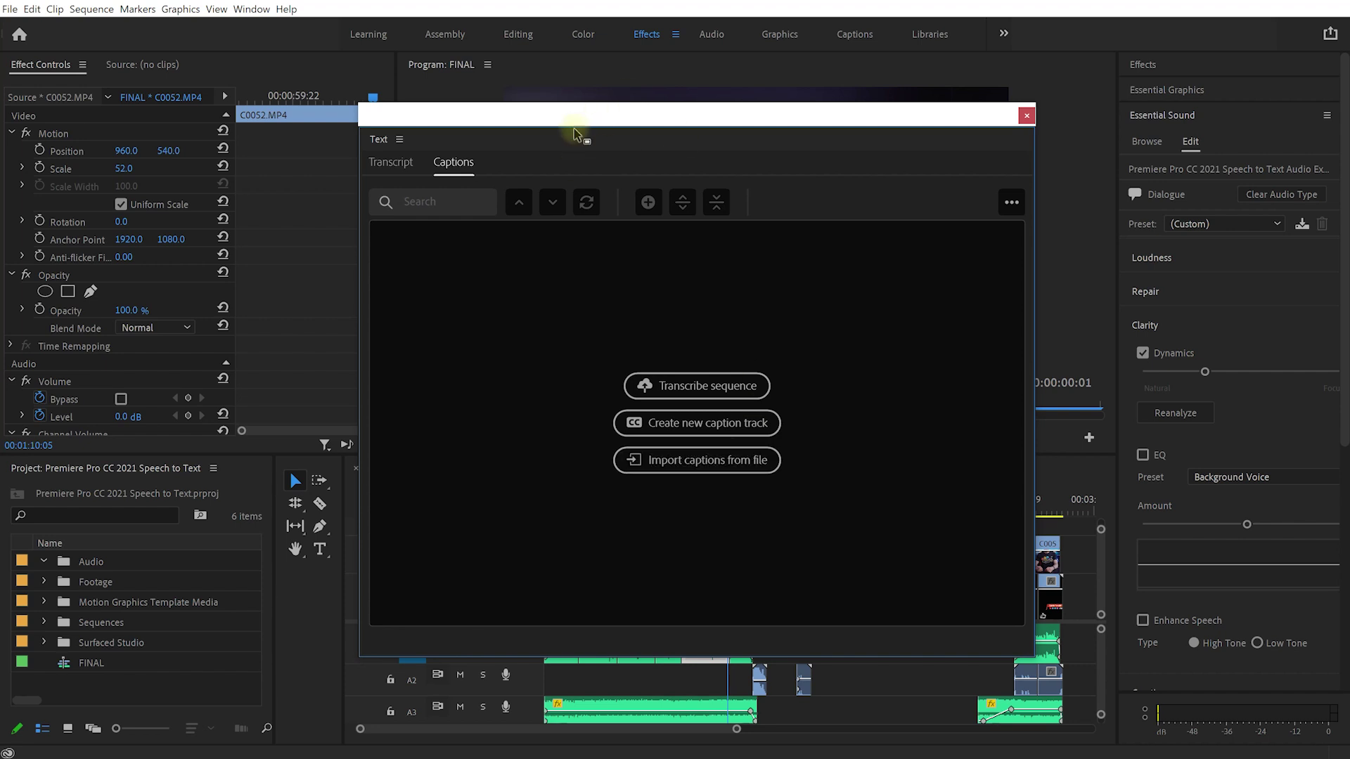
left_click_drag(573, 114, 612, 108)
left_click_drag(425, 141, 159, 223)
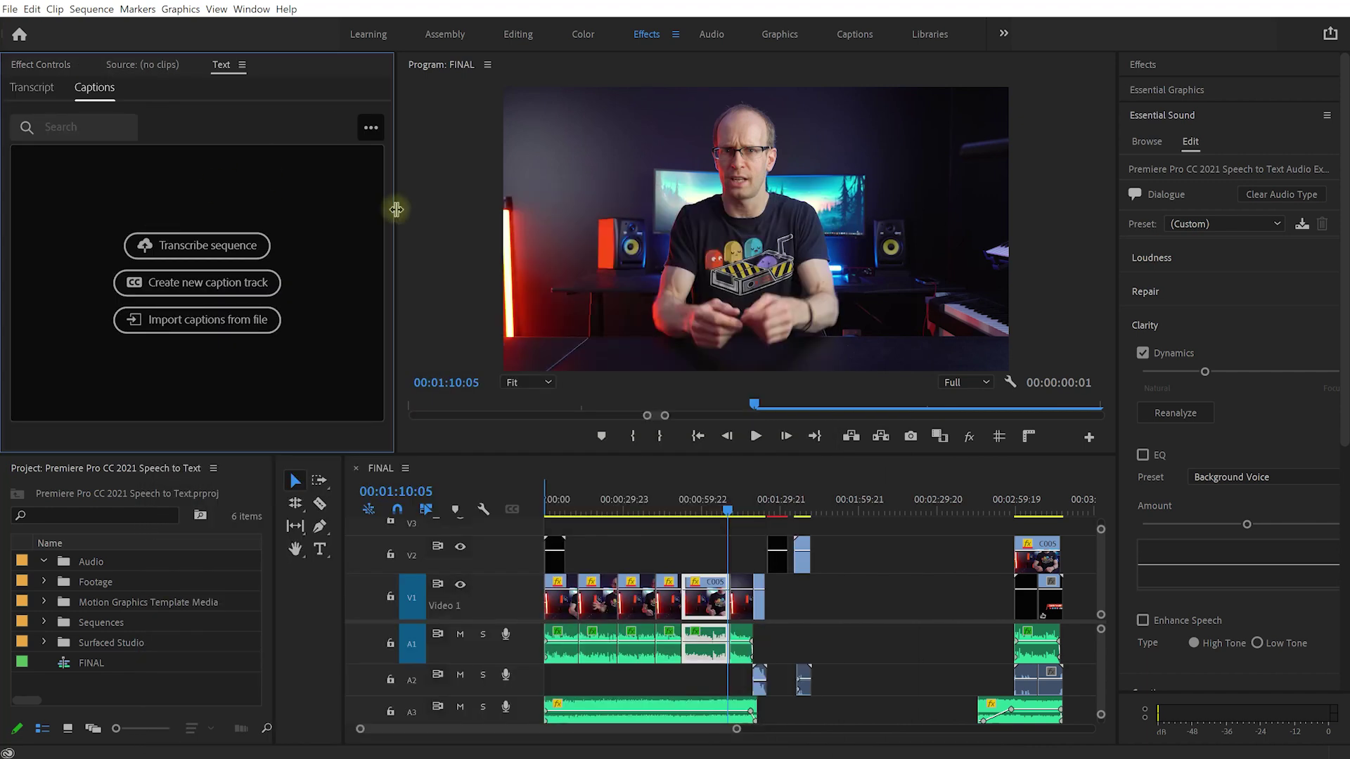
left_click_drag(397, 209, 518, 211)
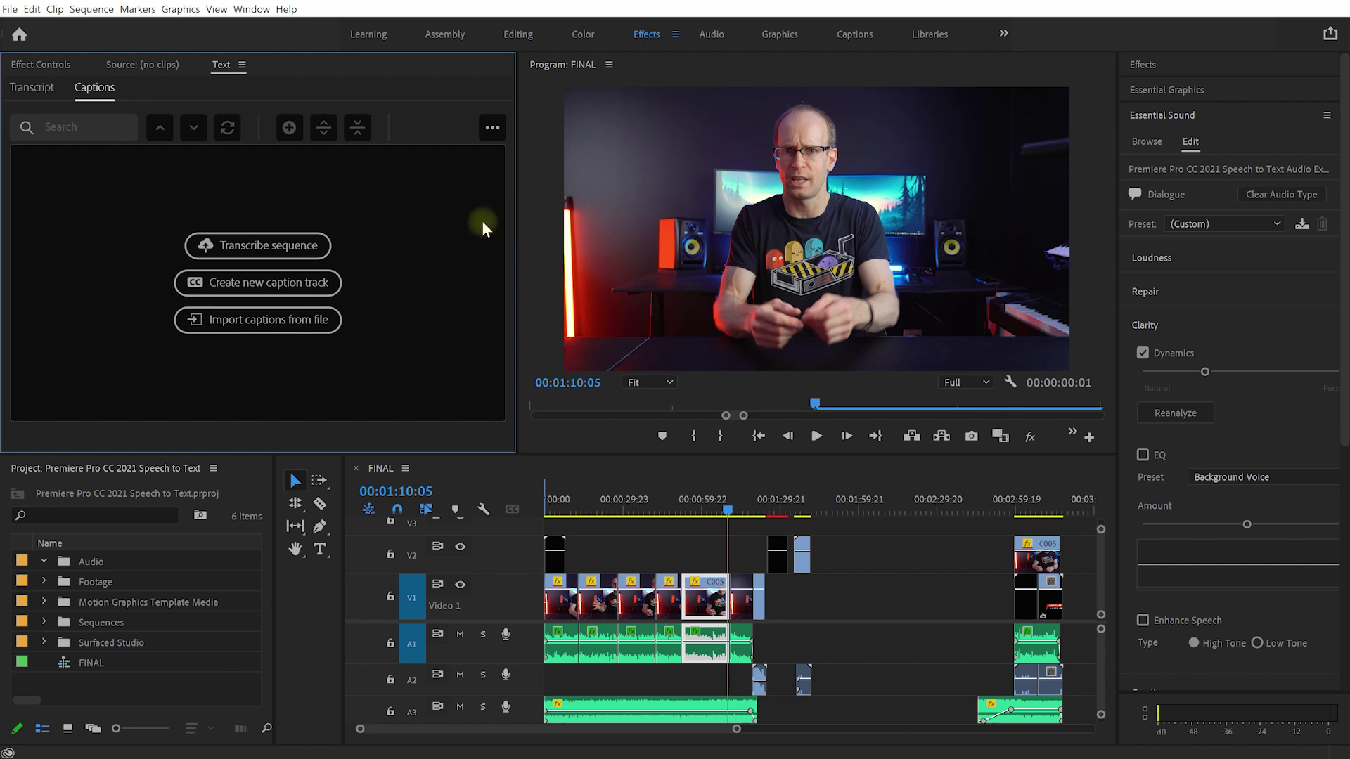
Step: Select the clips on V1 and A1 and move the playhead to 00:01:22:11
left_click(706, 559)
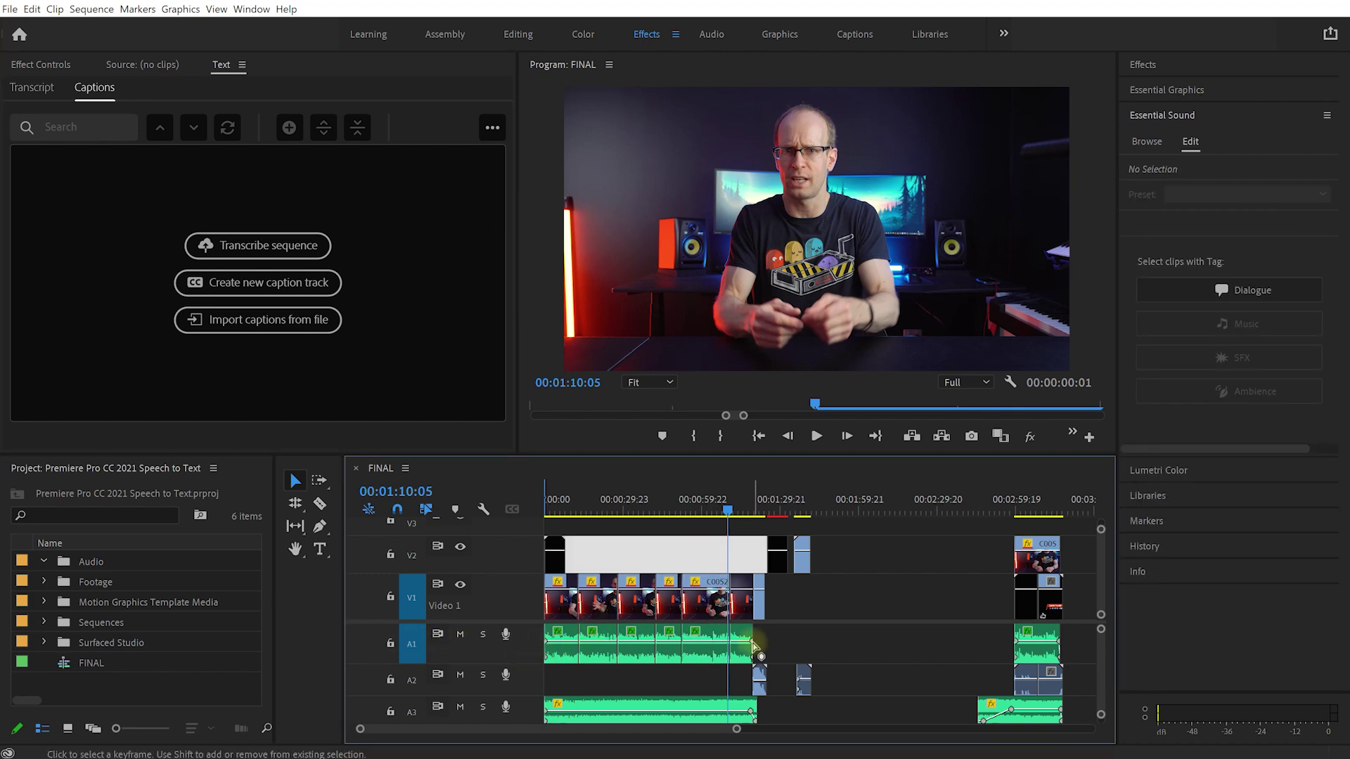
left_click_drag(807, 664, 523, 571)
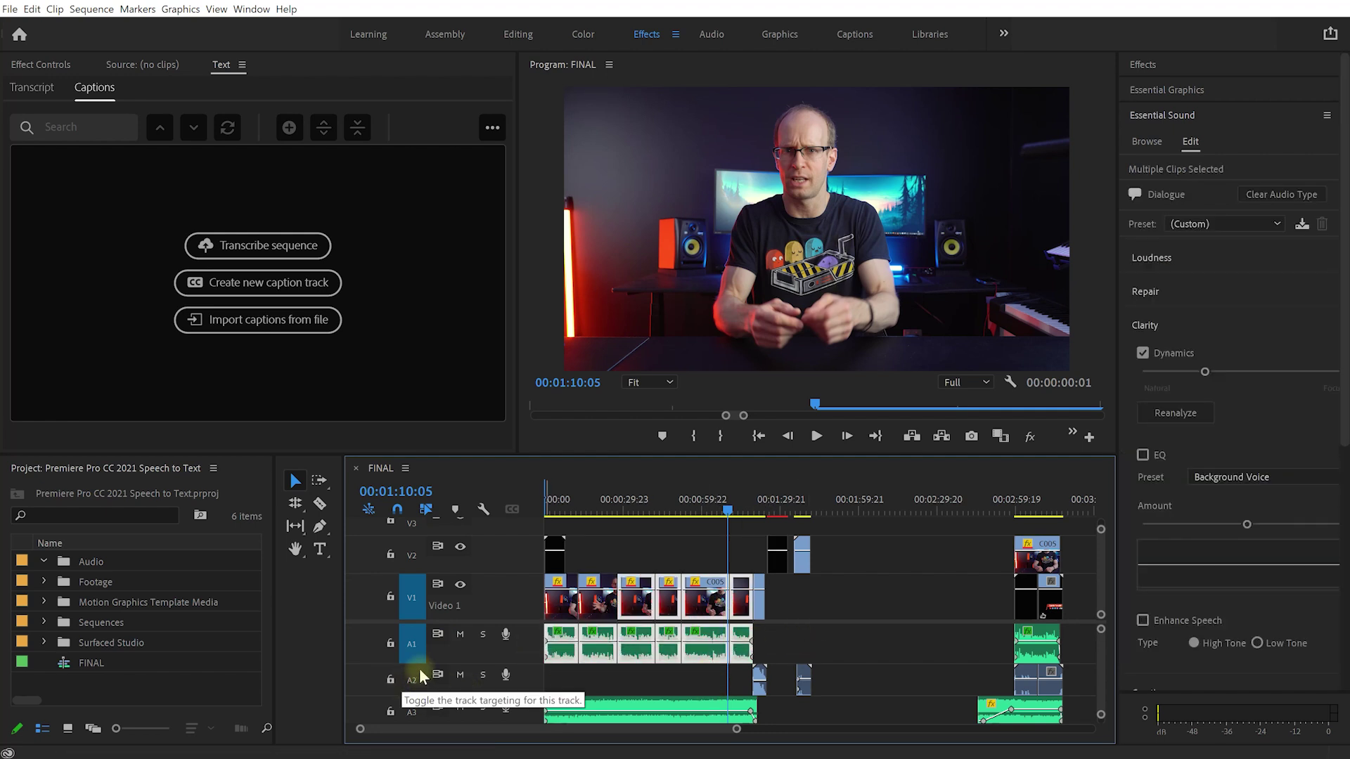
left_click(761, 507)
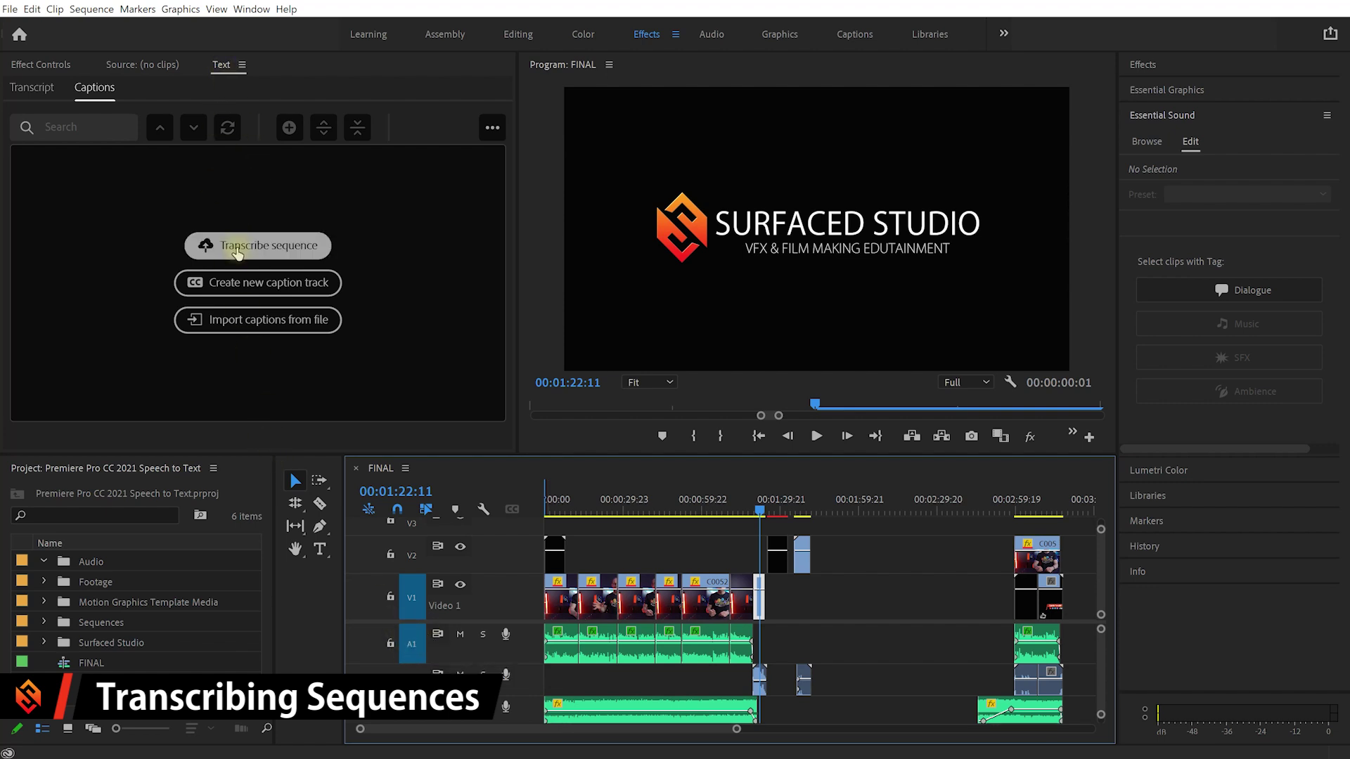
Step: Transcribe the sequence's Audio 1 track with English as the language
left_click(257, 248)
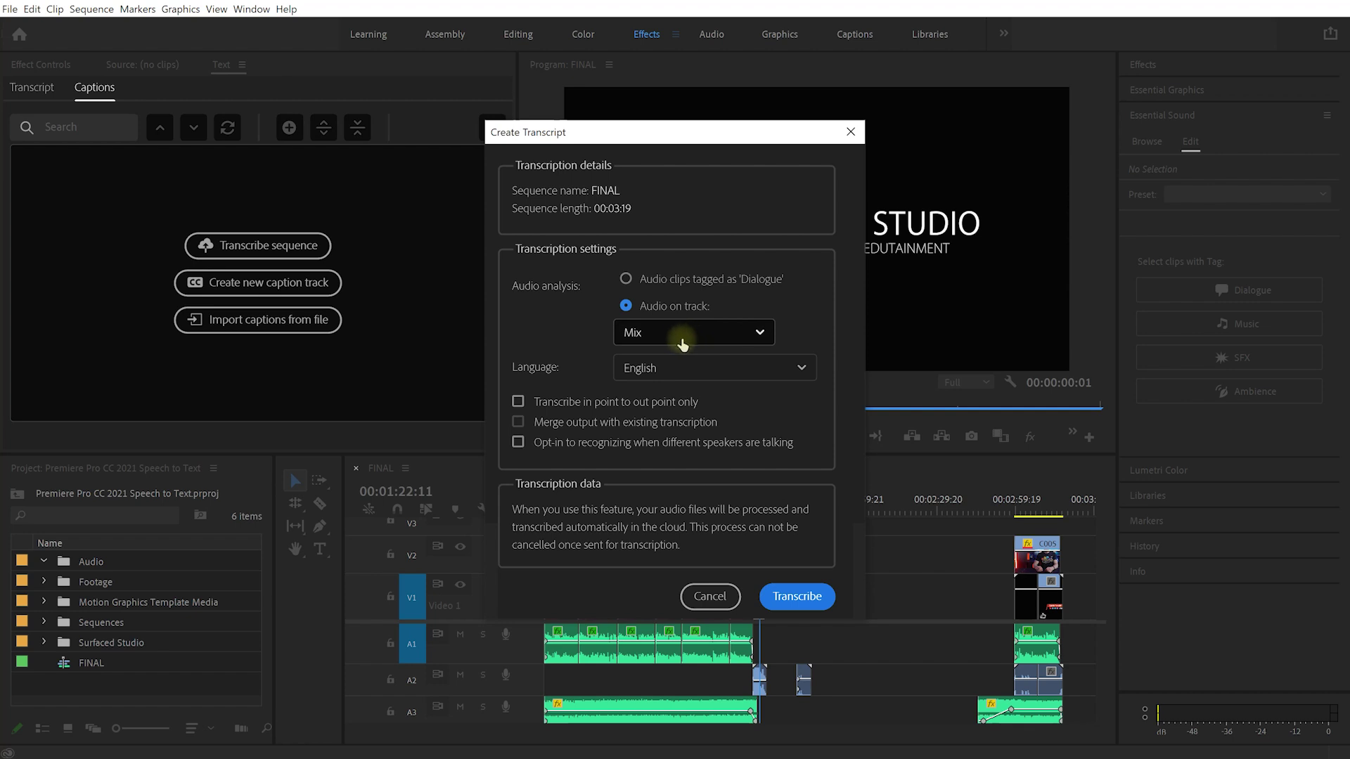
left_click(758, 335)
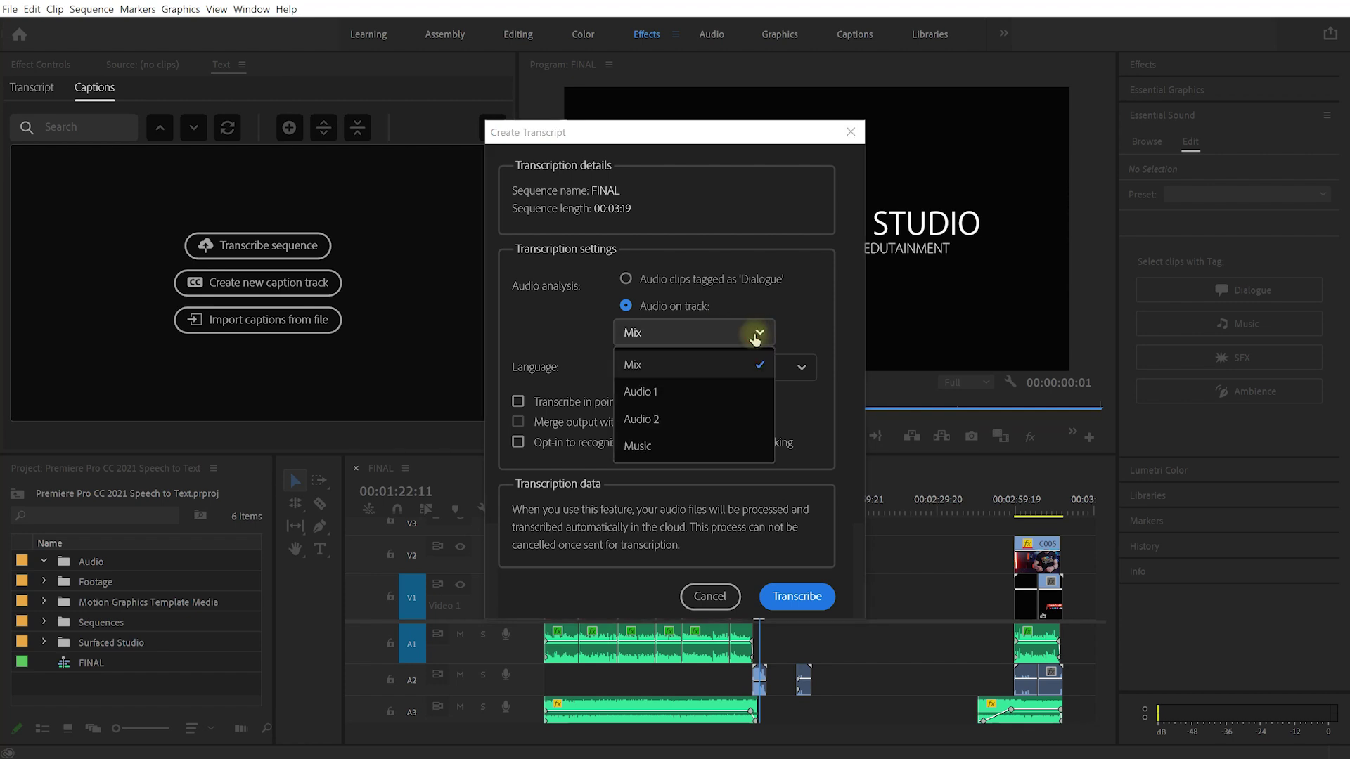
left_click(655, 394)
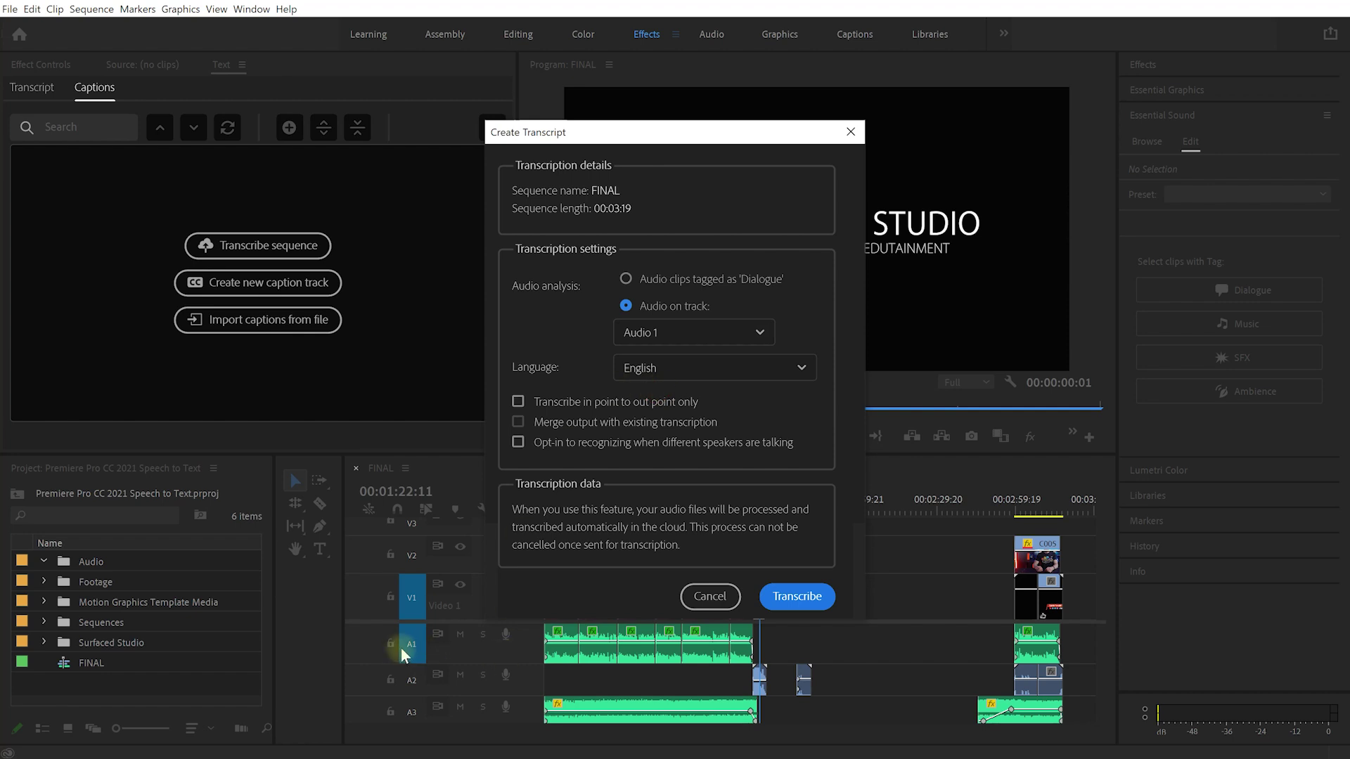
left_click(795, 371)
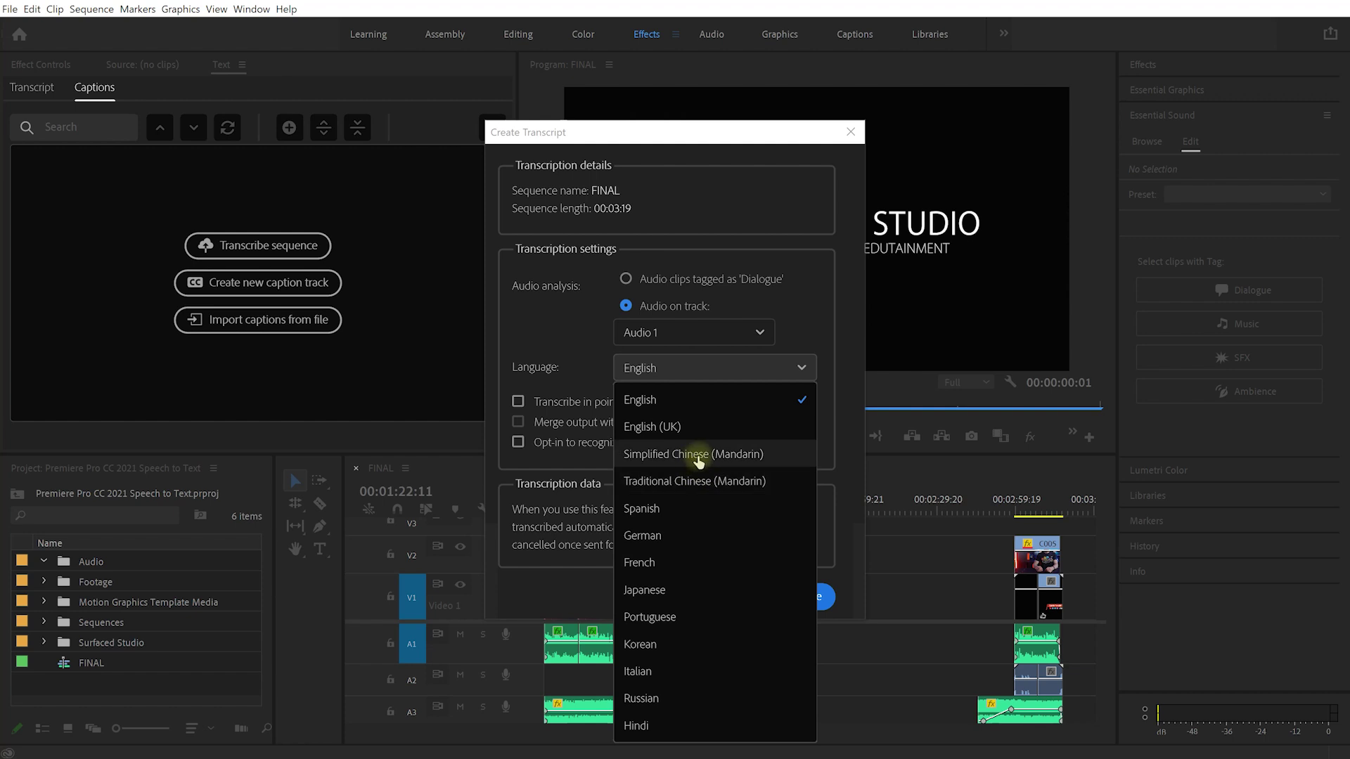
left_click(702, 407)
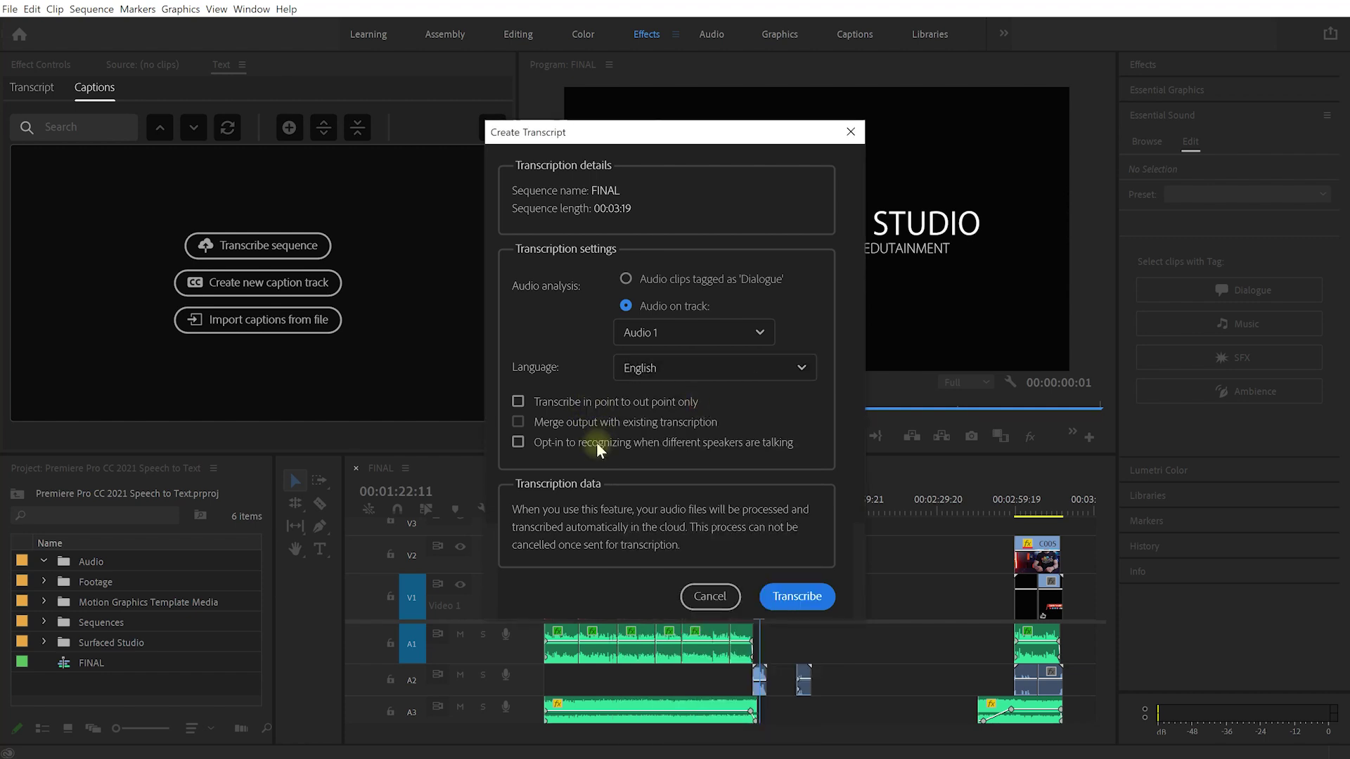
left_click(802, 599)
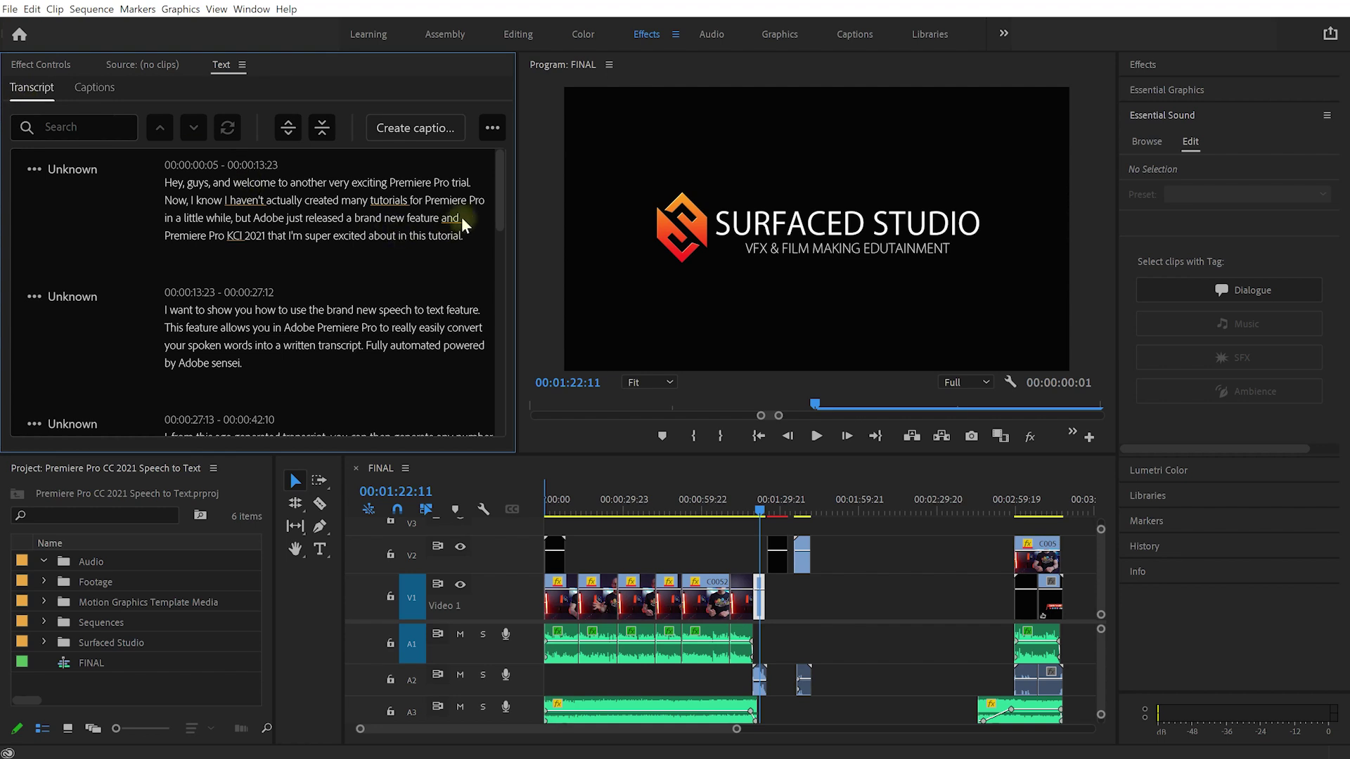
Step: Jump to the transcript words 'use' and 'This', play briefly, then scroll back to the top
mouse_move(495, 188)
left_mouse_down()
mouse_move(502, 226)
mouse_move(476, 373)
mouse_move(496, 174)
left_mouse_up()
left_click(294, 309)
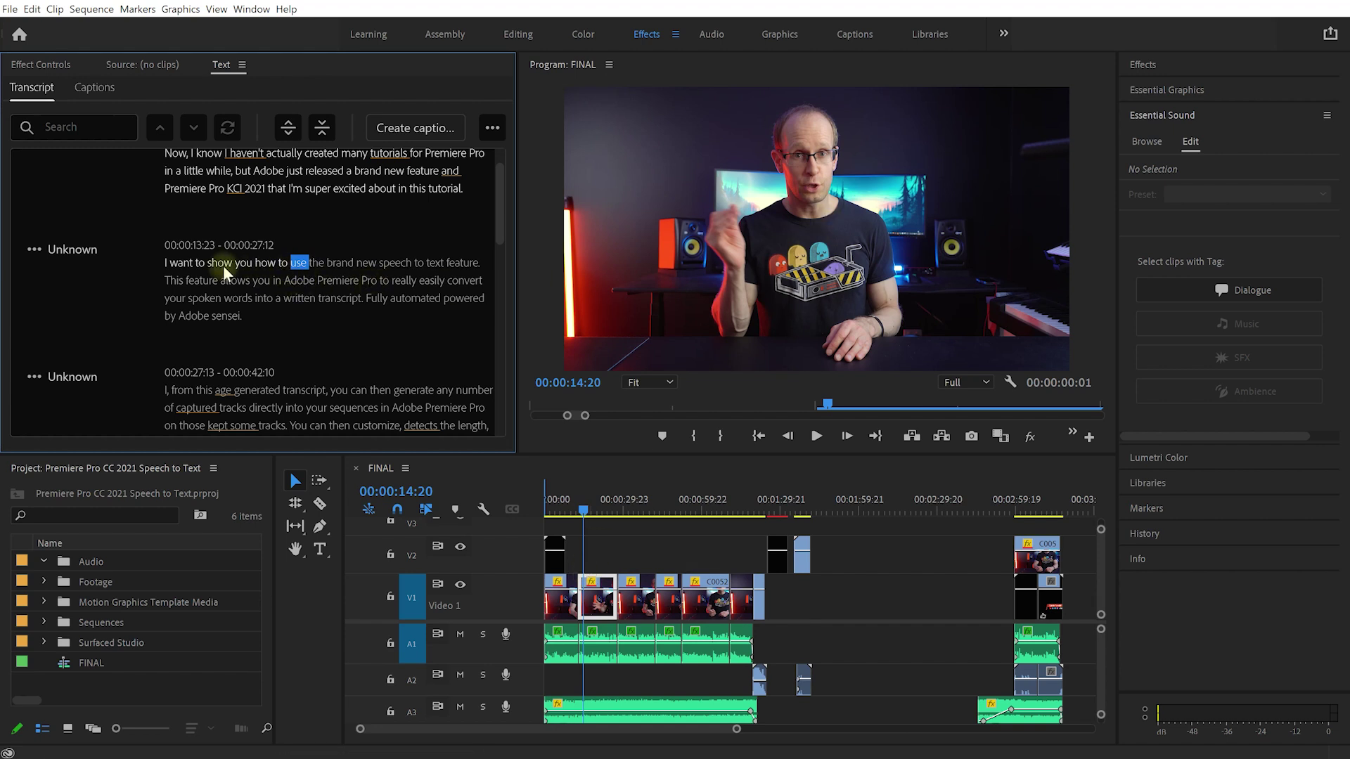
left_click(171, 280)
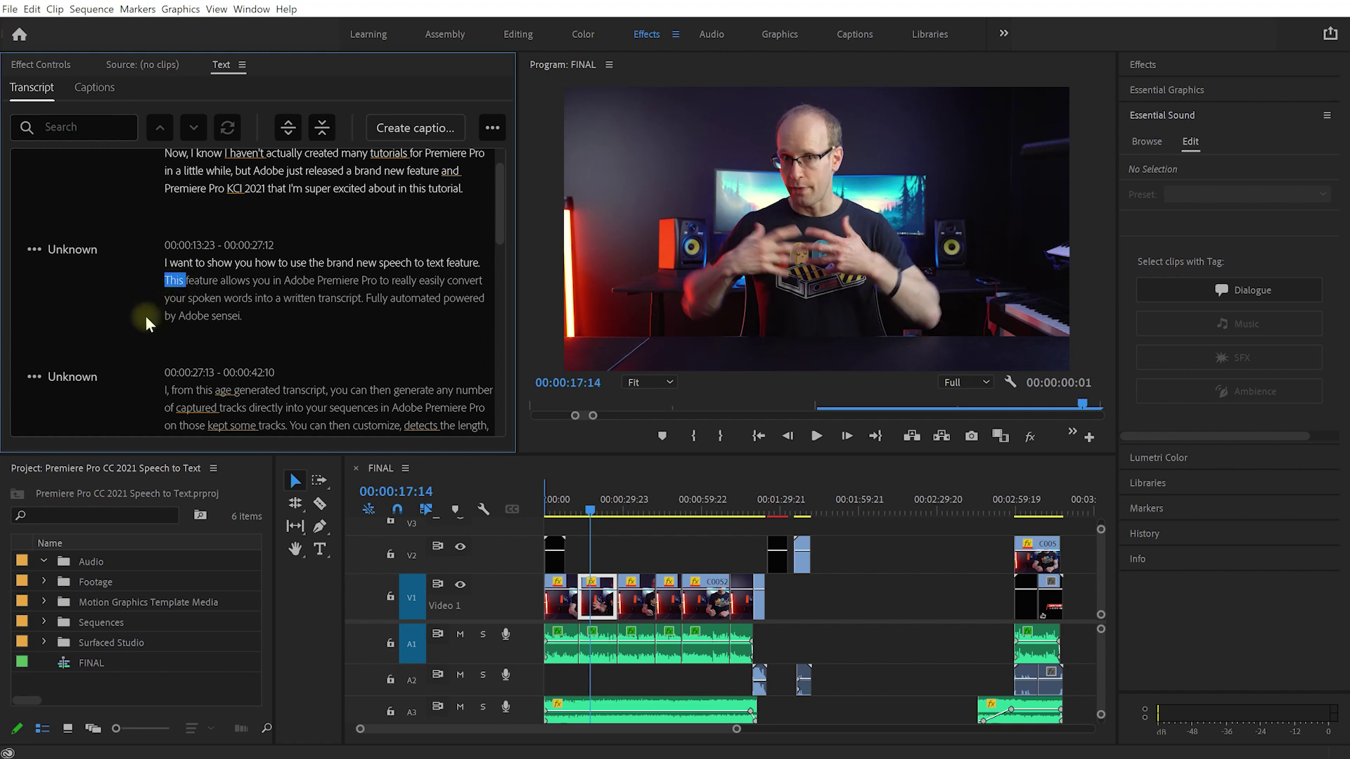
key("space")
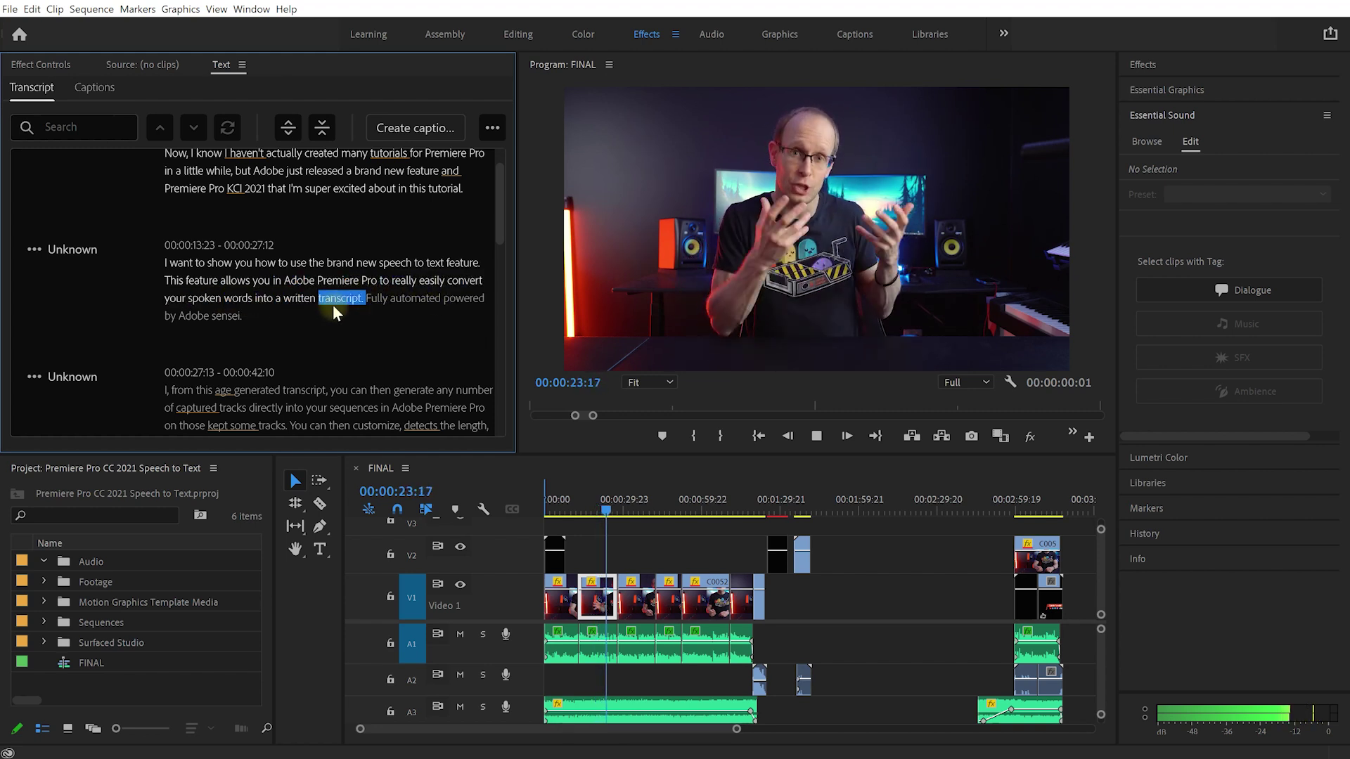
key("space")
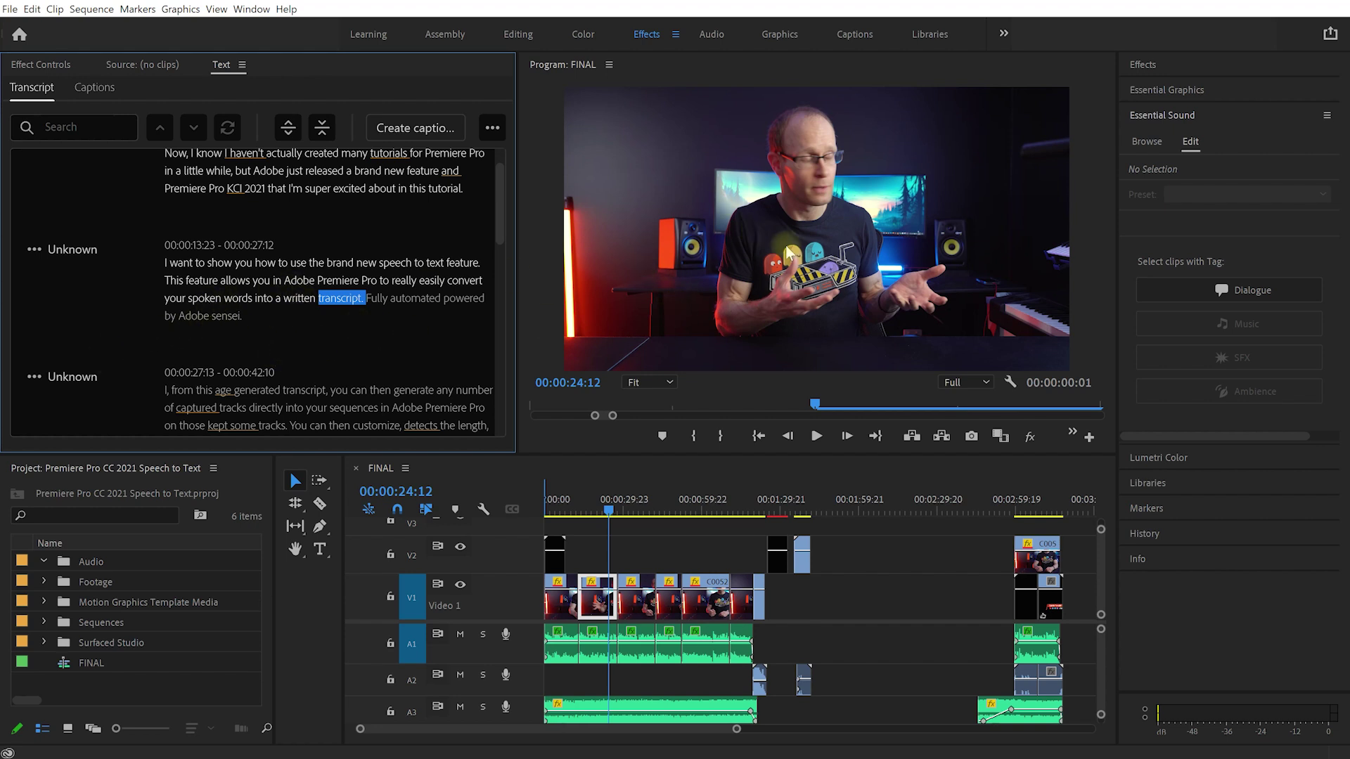
scroll(239, 299, "up", 1)
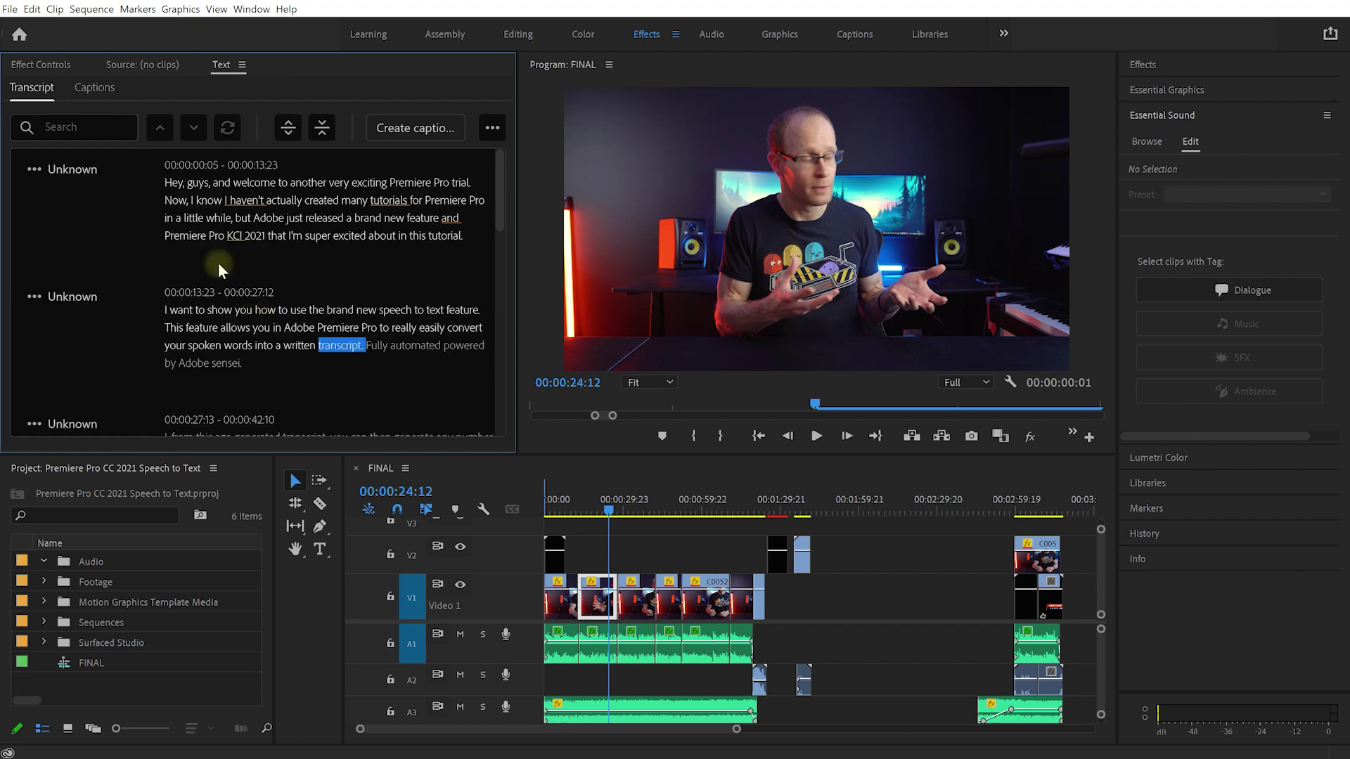
Step: Fix the first paragraph's opening punctuation to read 'Hey guys! And'
left_click(170, 184)
left_click(193, 185)
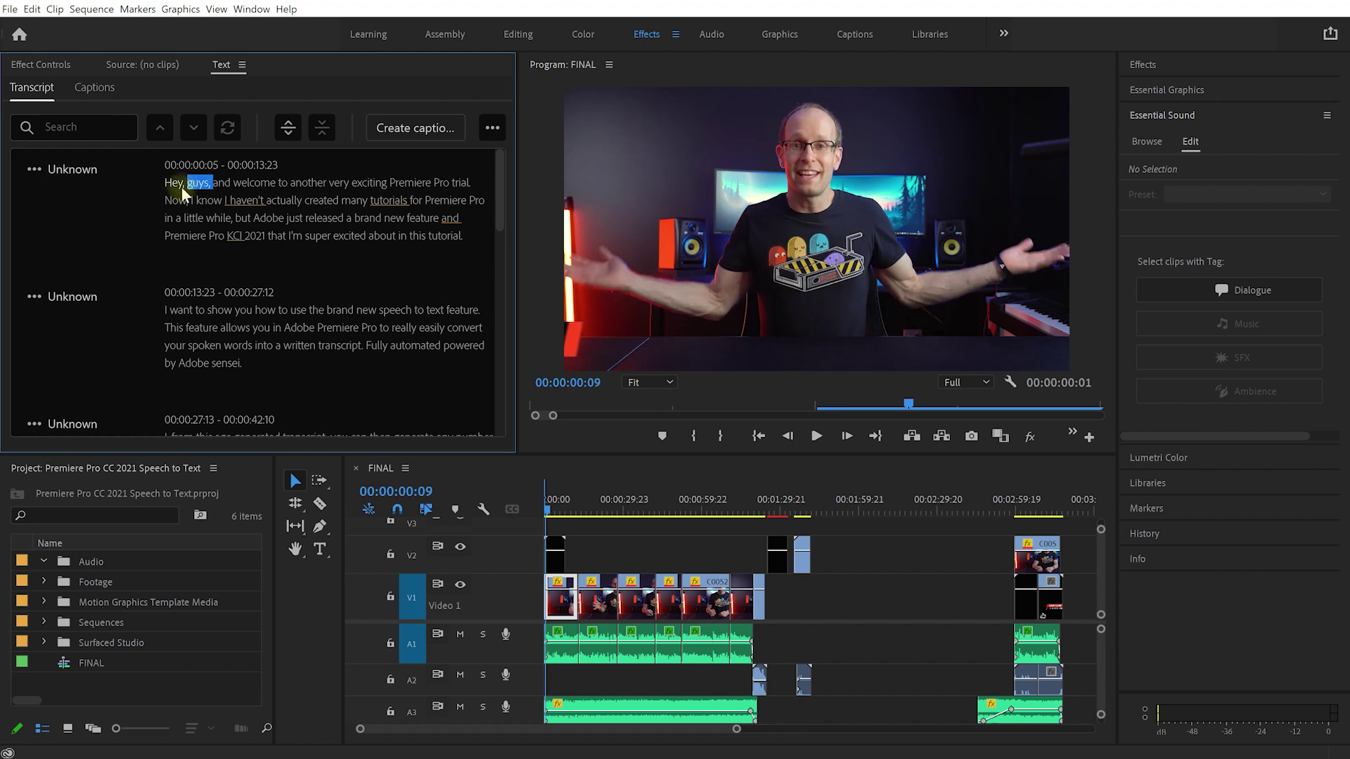
left_click(181, 185)
double_click(183, 187)
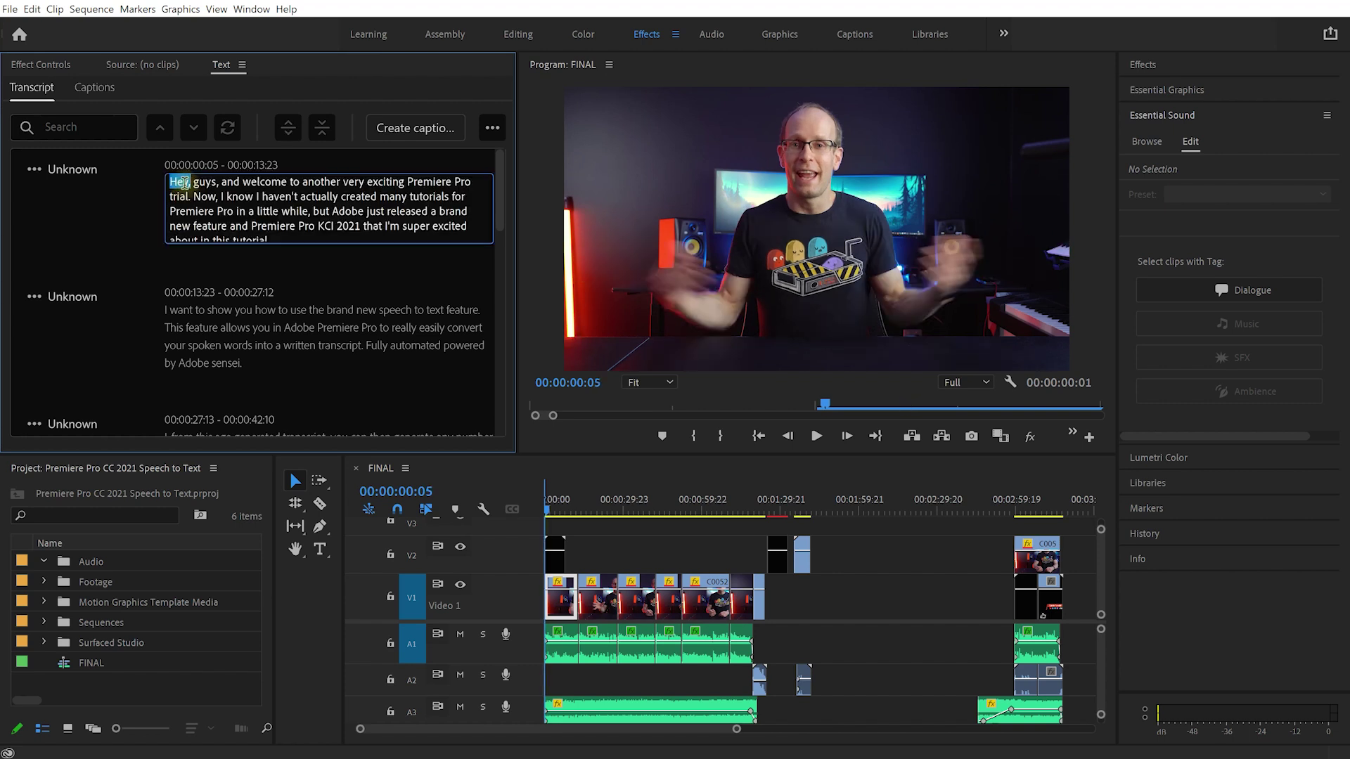
key("BackSpace")
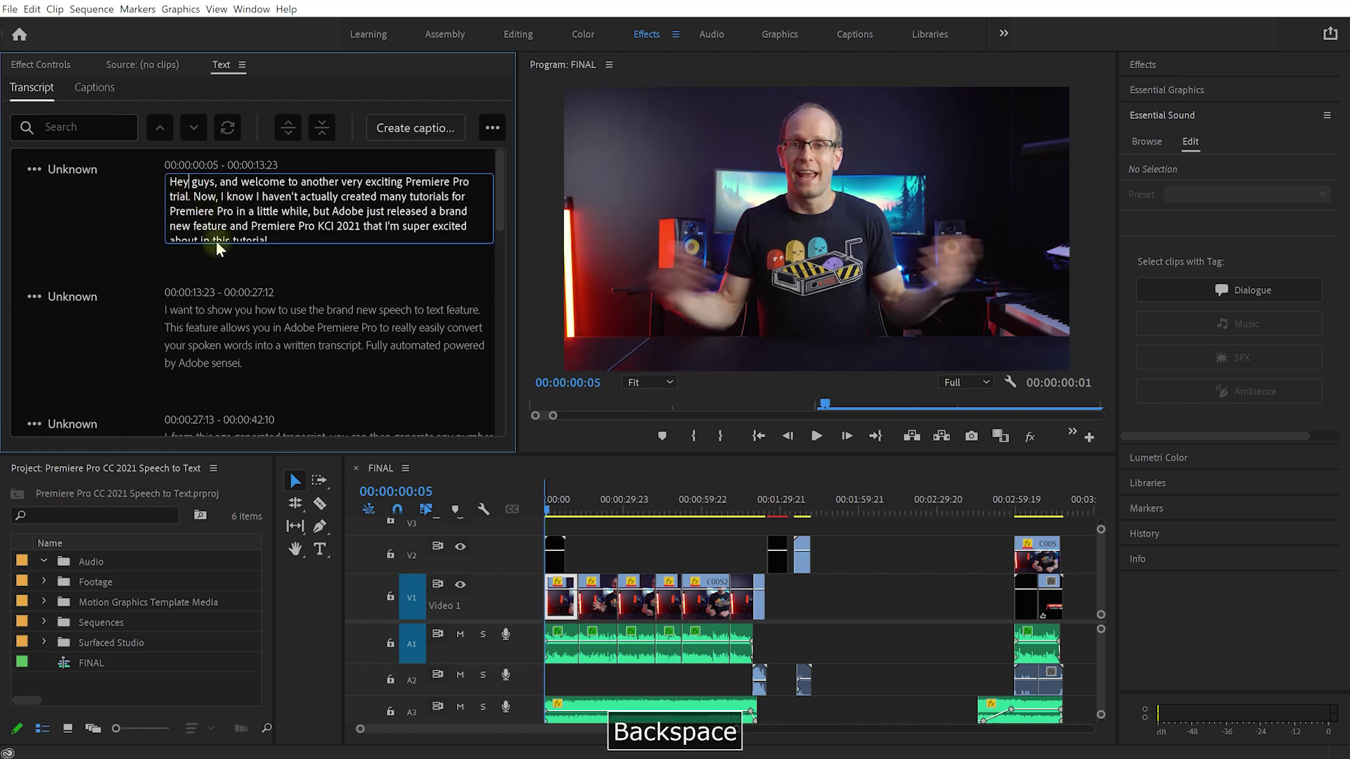
key("Right")
key("Right")
key("Right")
key("Right")
key("Right")
key("Delete")
type("!")
key("Right")
type("A")
key("Delete")
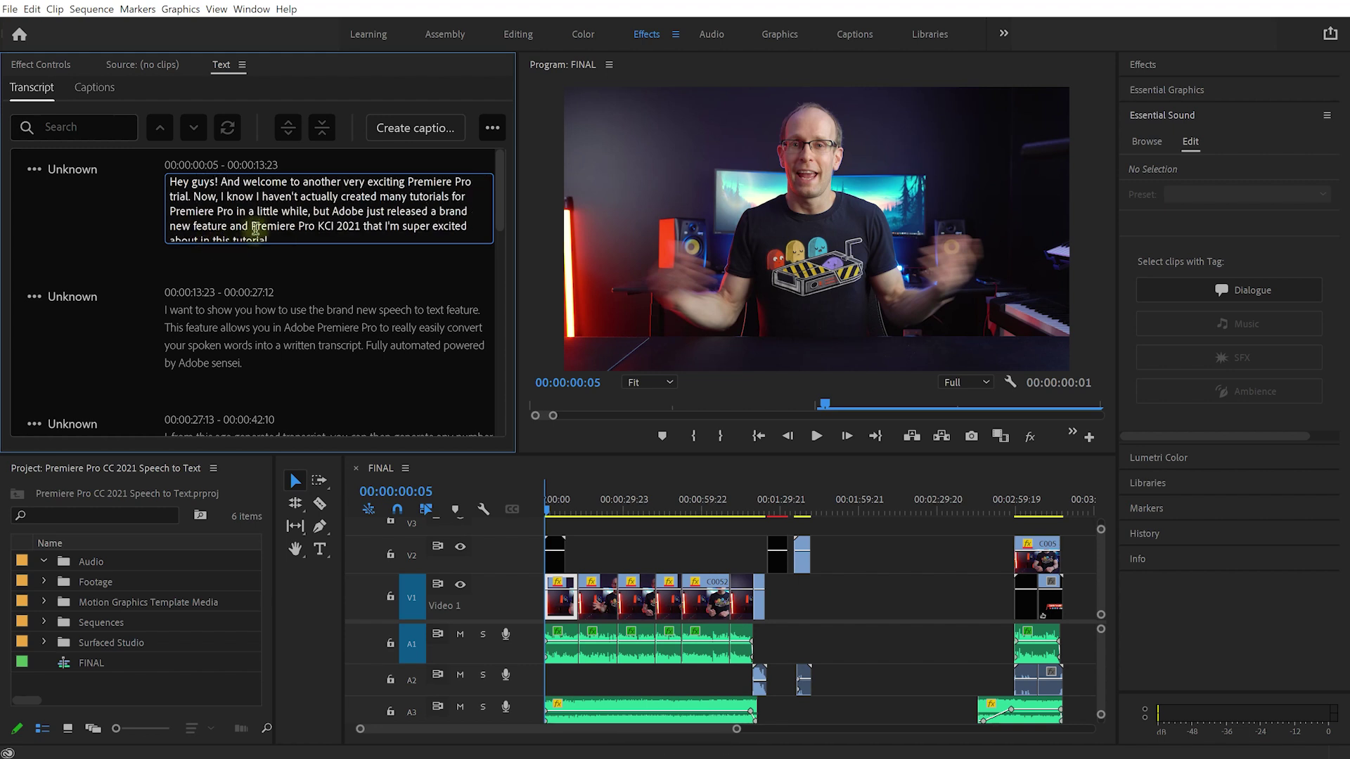
Step: Replace the misrecognised word 'trial.' with 'tutorial.' and jump to 'brand'
double_click(173, 196)
type("tutorial.")
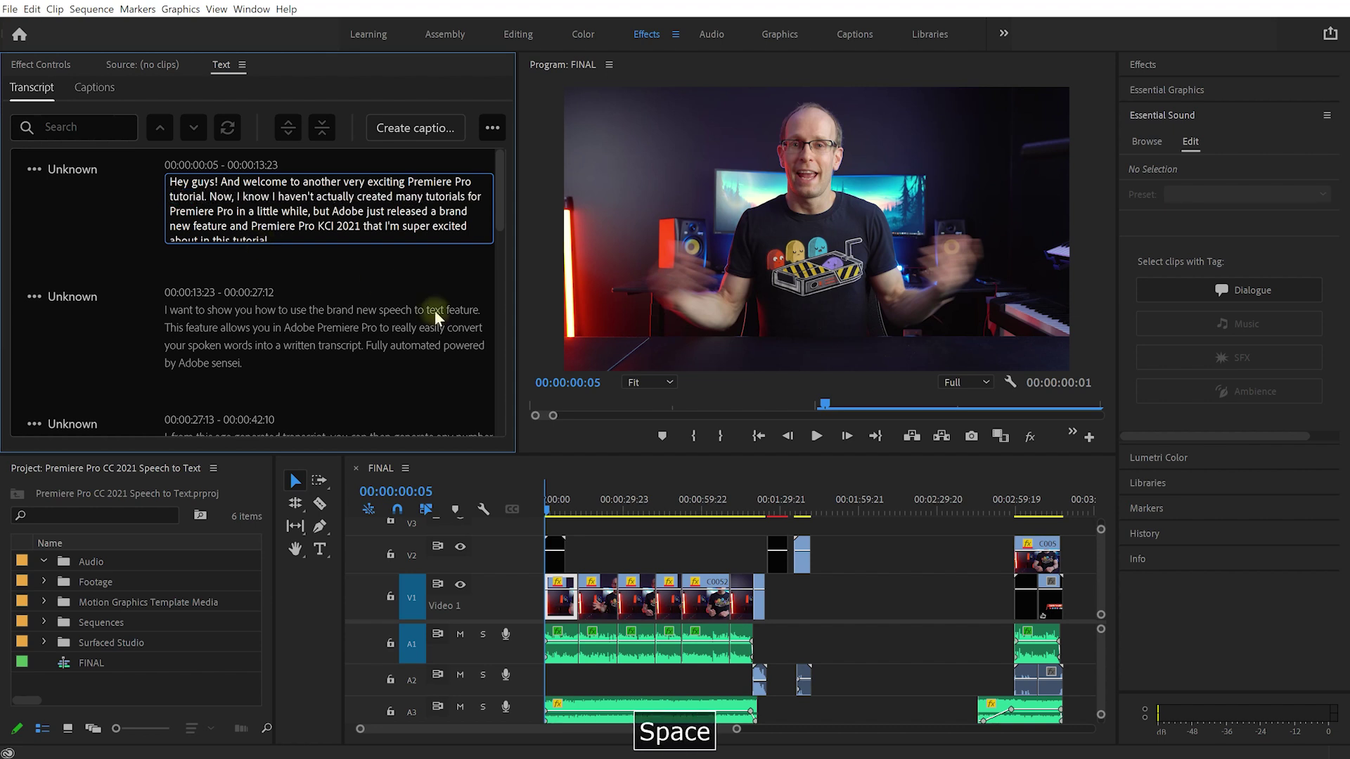
left_click(340, 313)
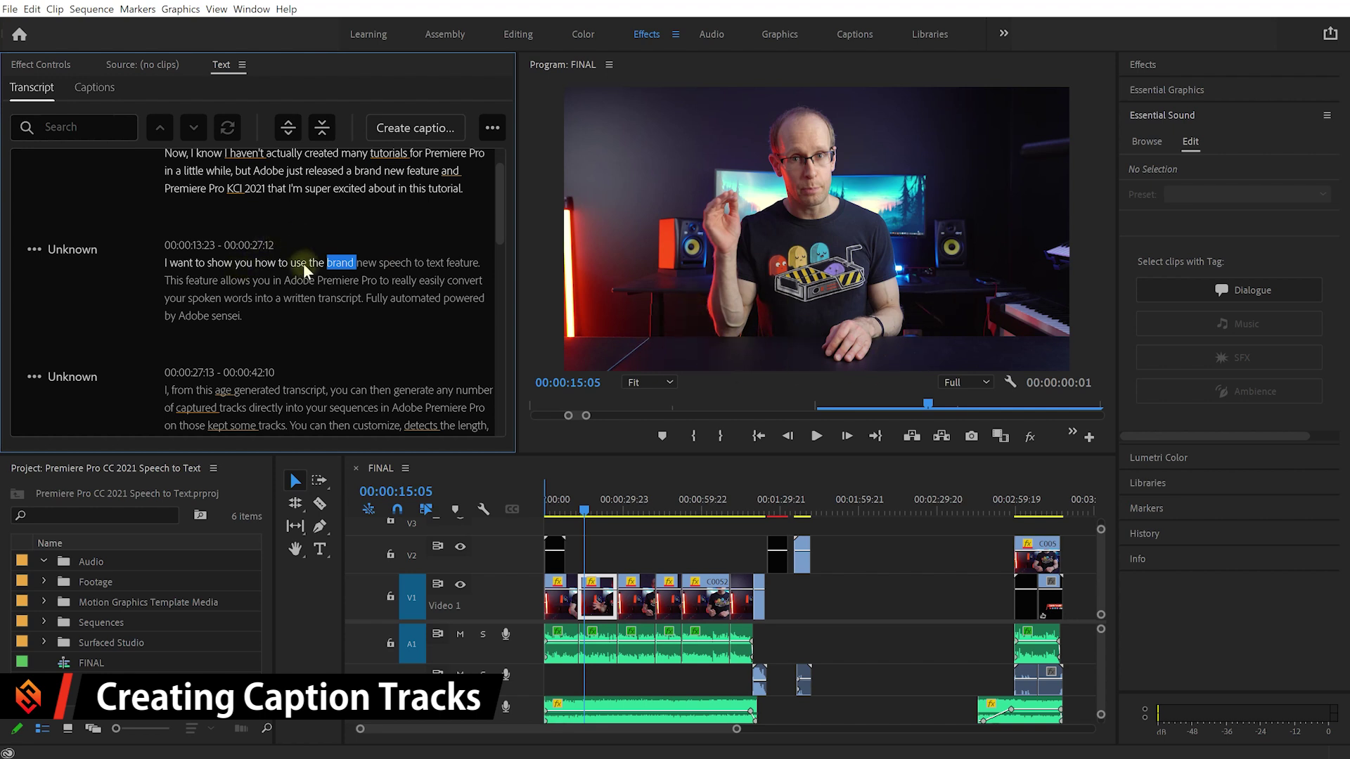
Step: Scroll through the corrected transcript and drag the panel edge to widen the transcript area
scroll(302, 263, "up", 1)
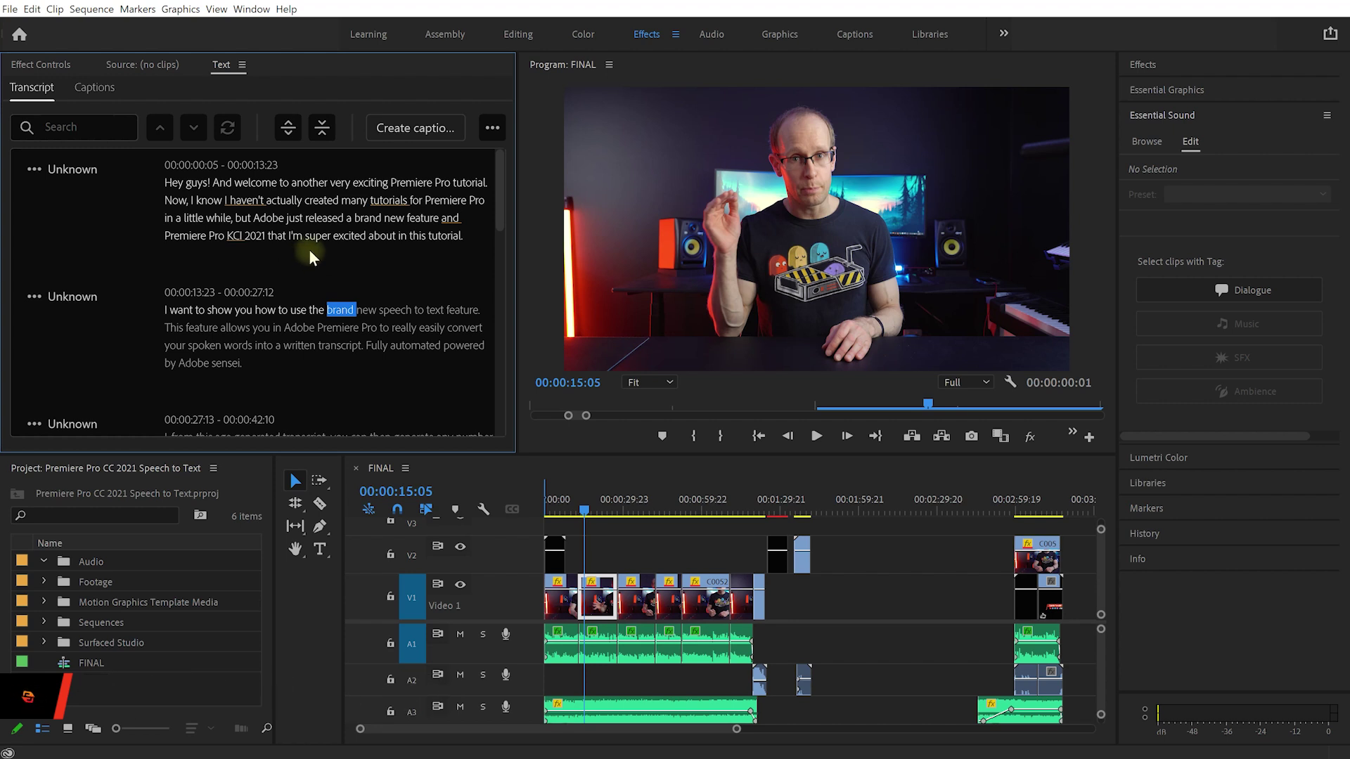
scroll(310, 249, "down", 20)
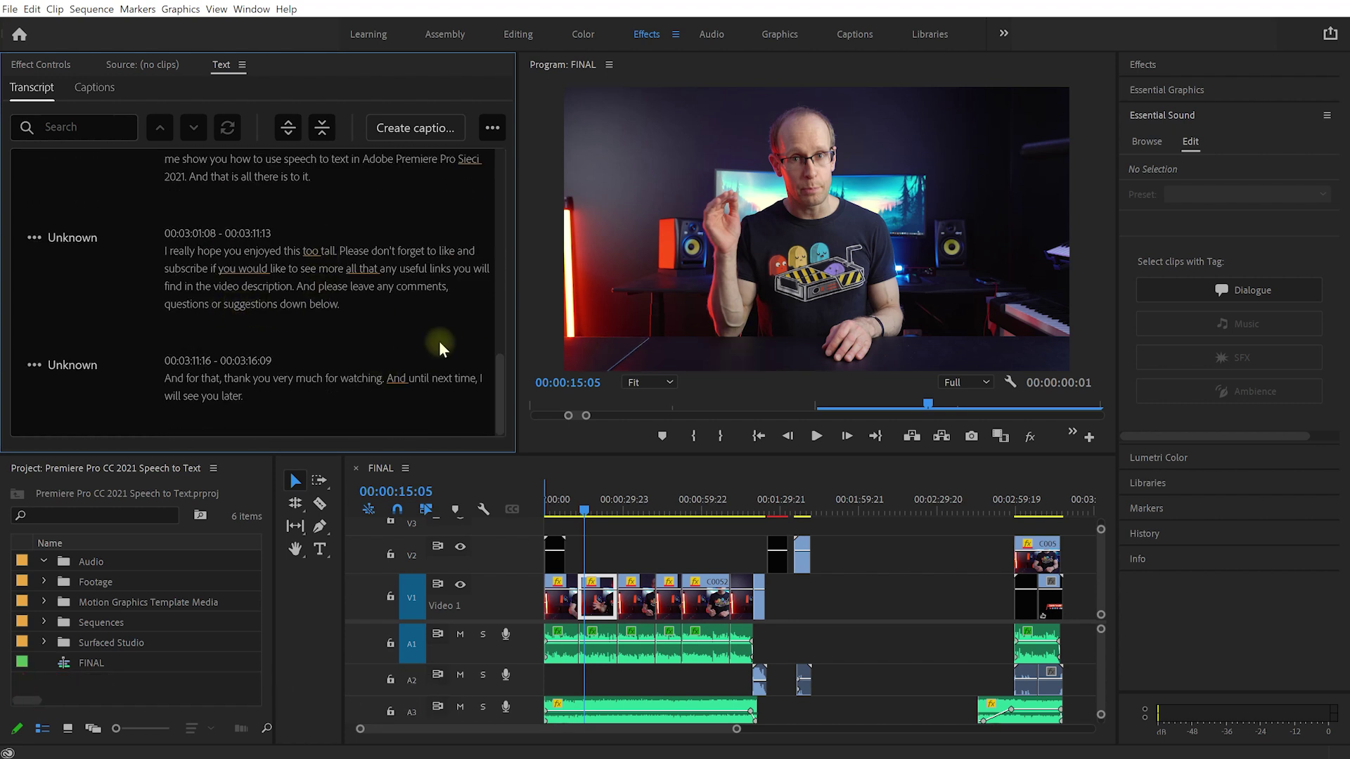
scroll(188, 246, "up", 20)
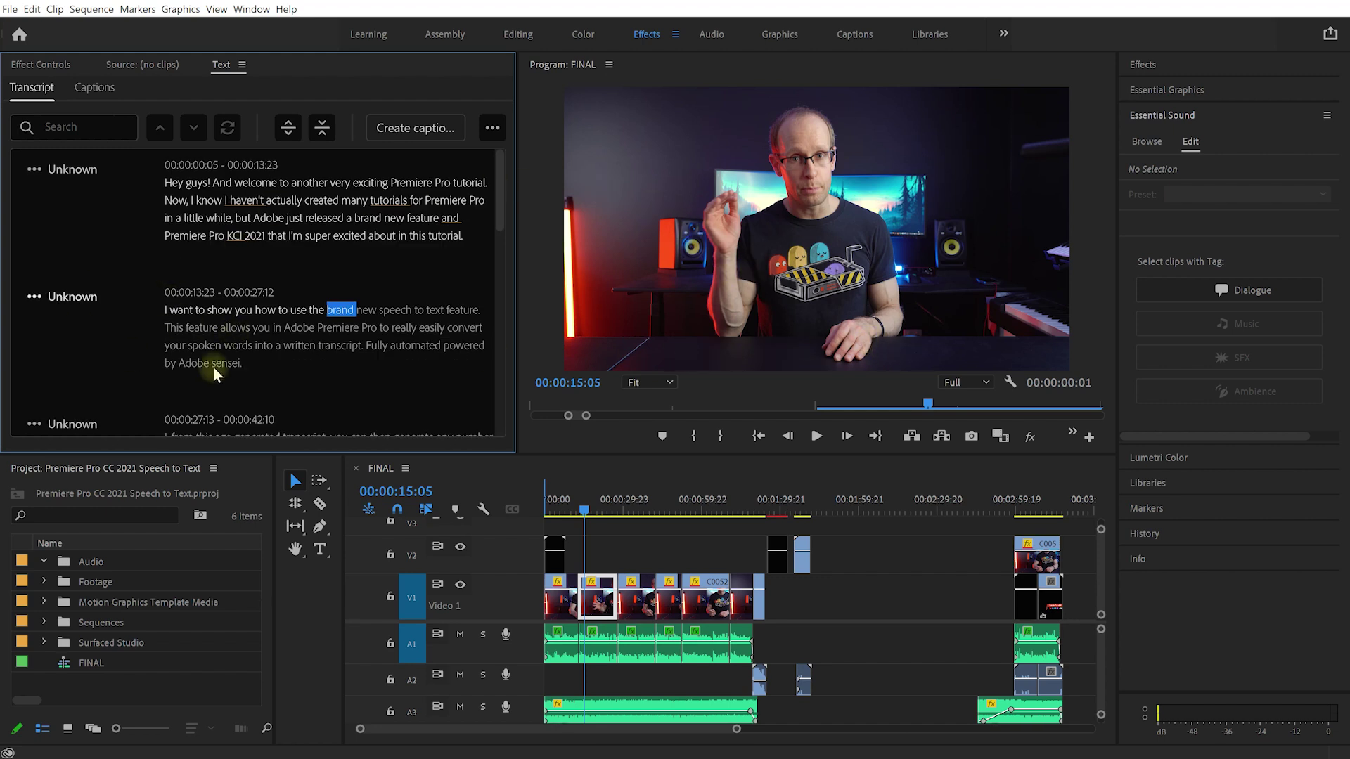
scroll(289, 240, "down", 20)
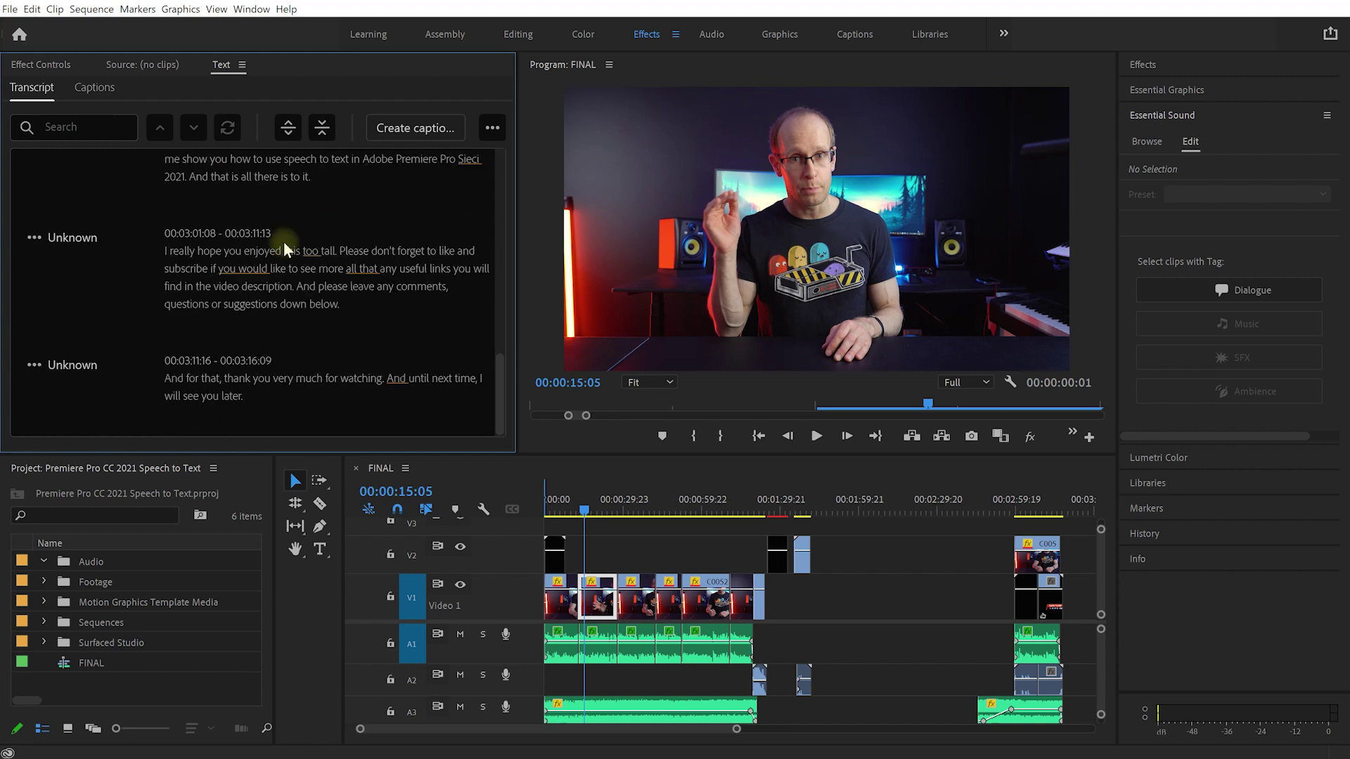
scroll(266, 335, "up", 20)
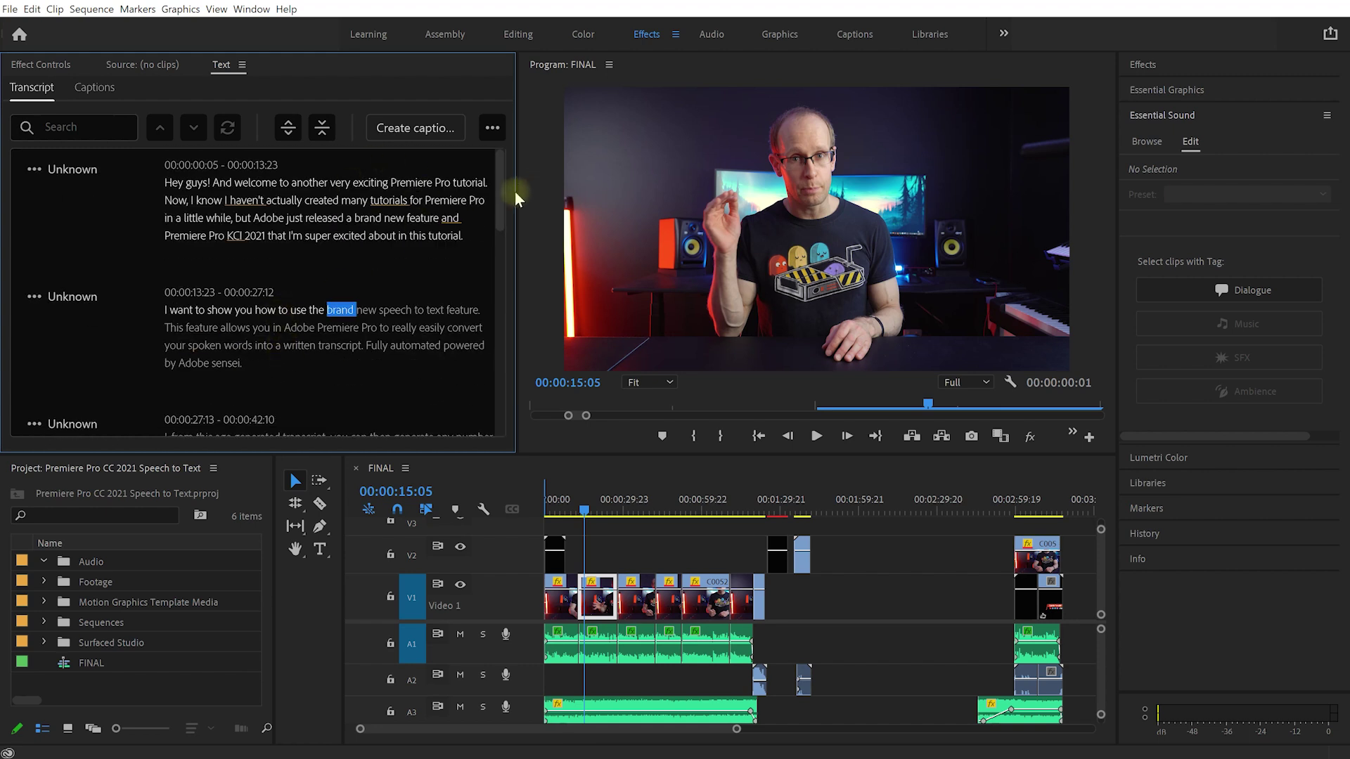
left_click_drag(523, 190, 533, 189)
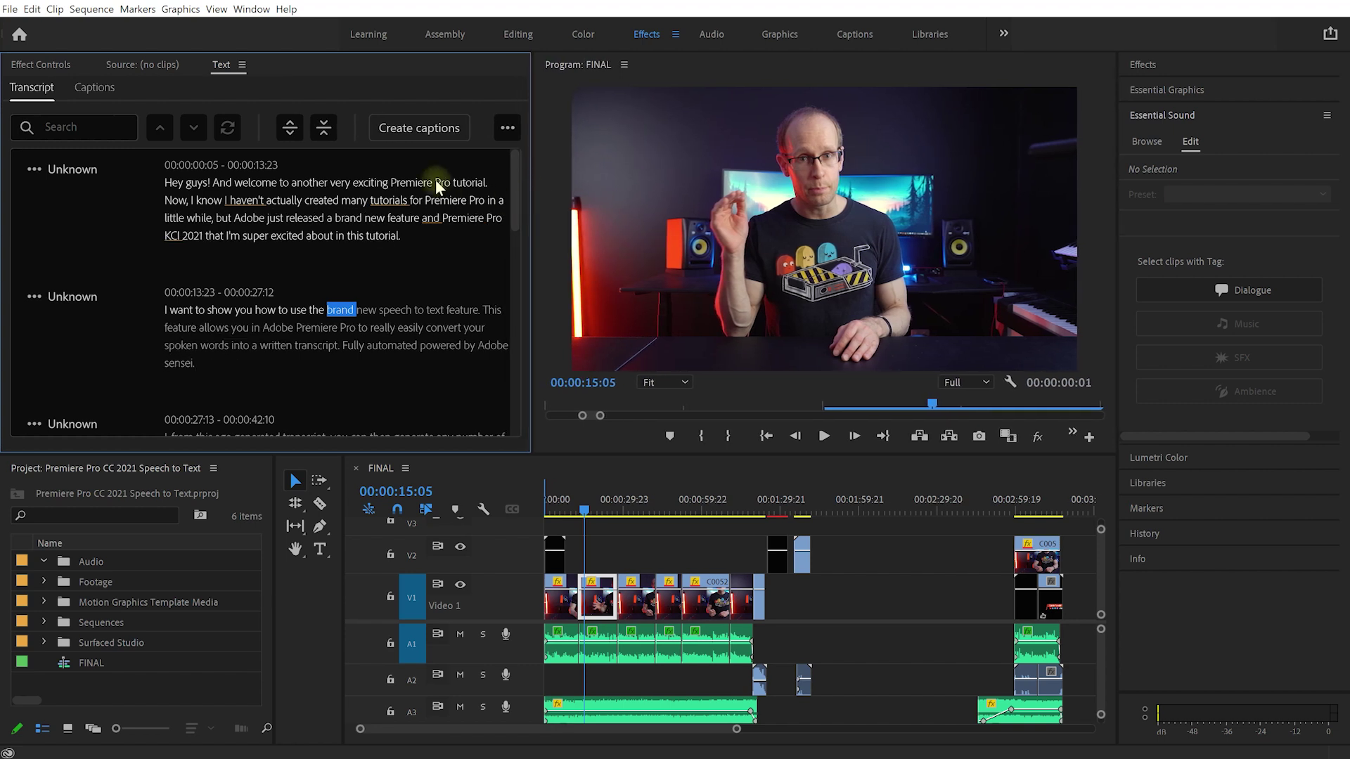
Step: Generate captions with the Subtitle Default preset, Subtitle format and double lines
left_click(415, 132)
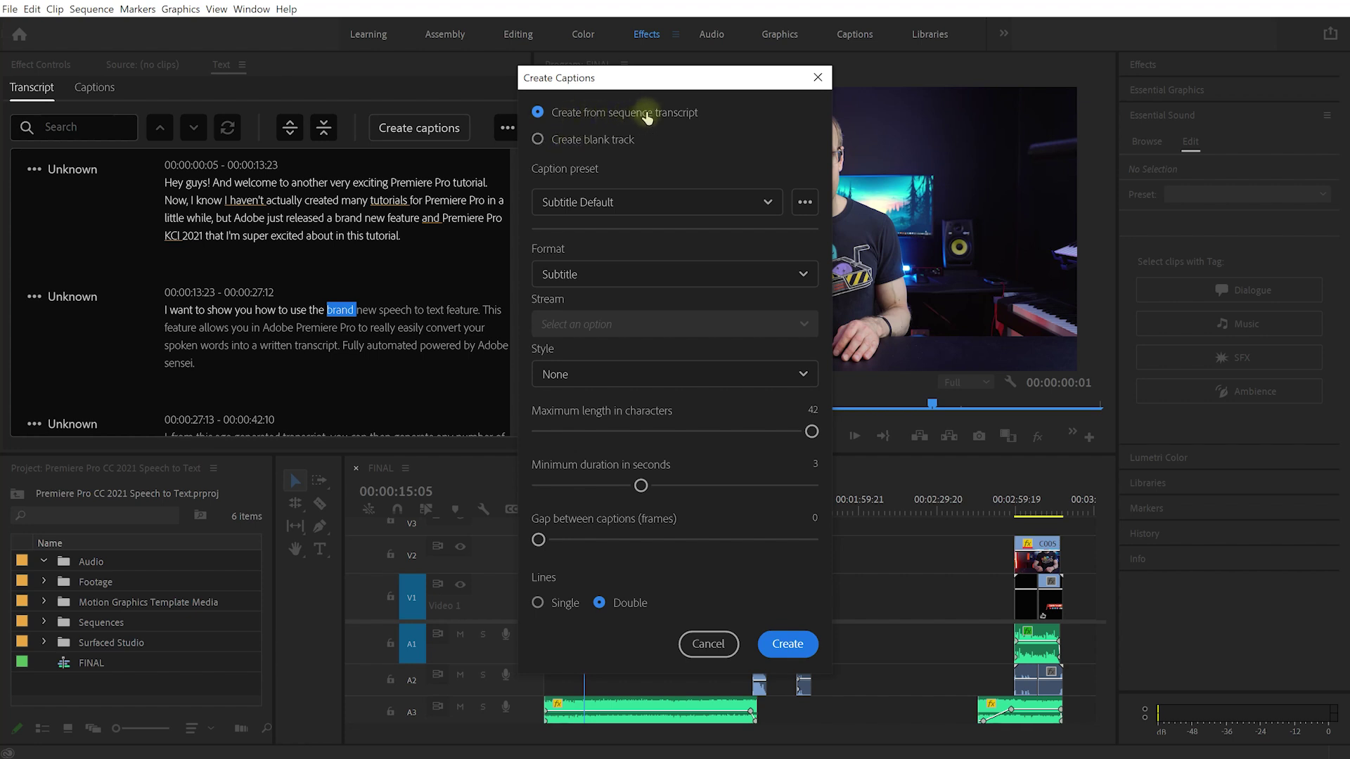
left_click(766, 203)
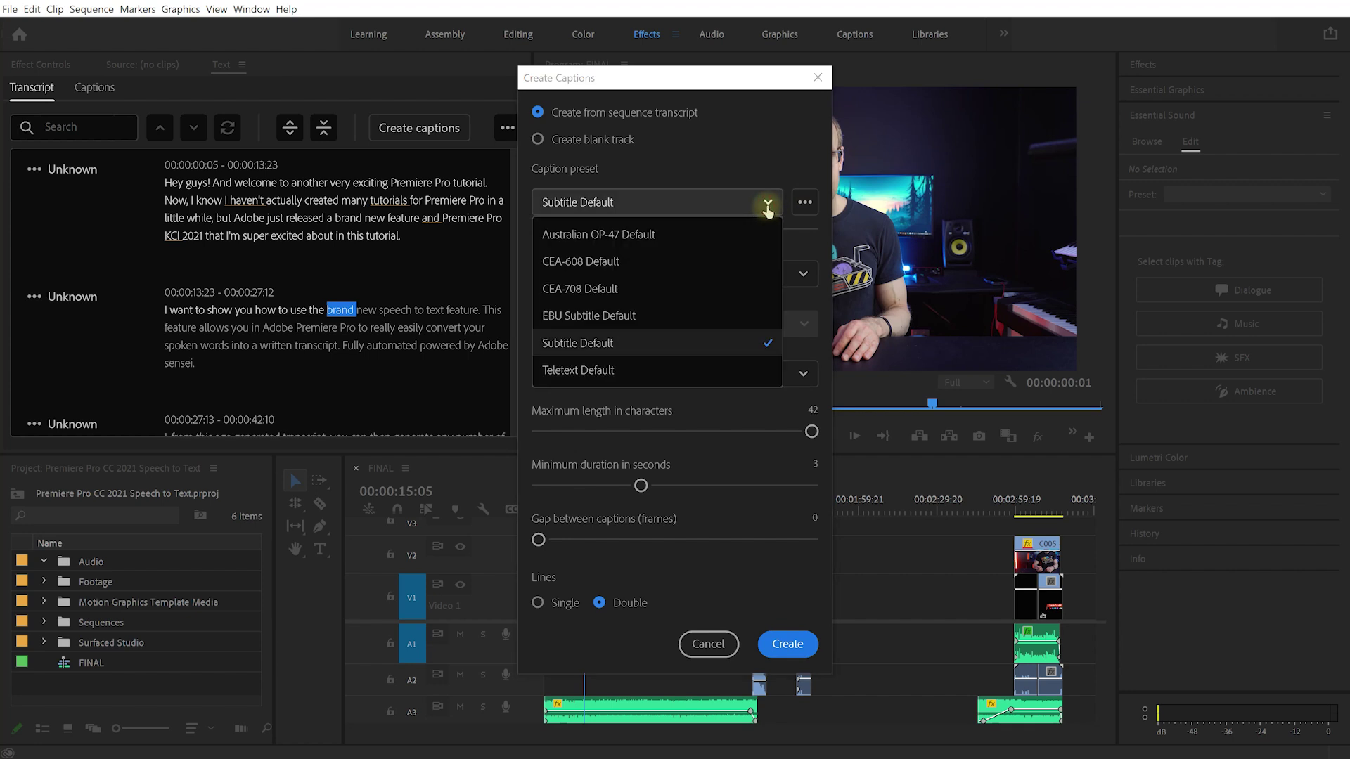
left_click(737, 345)
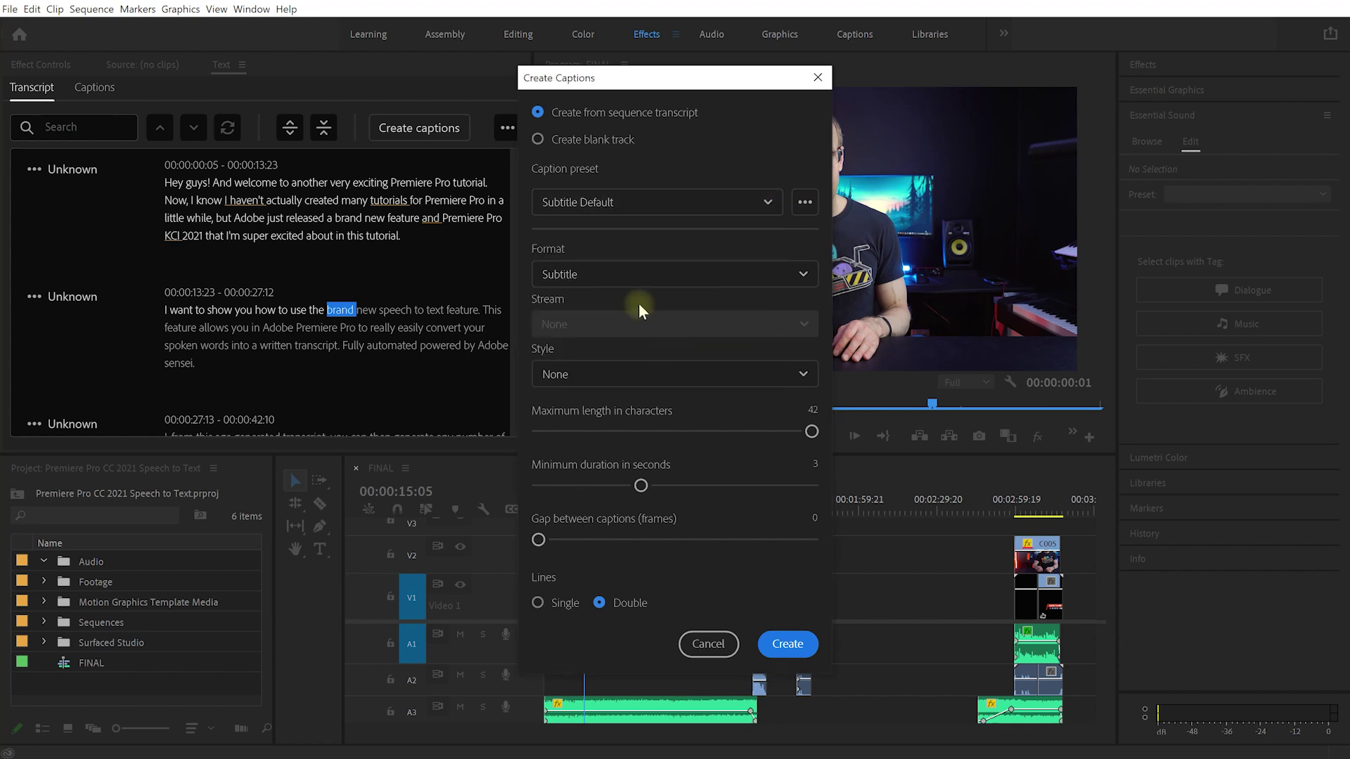
left_click(771, 282)
left_click(600, 419)
left_click(539, 603)
left_click(600, 604)
left_click(789, 643)
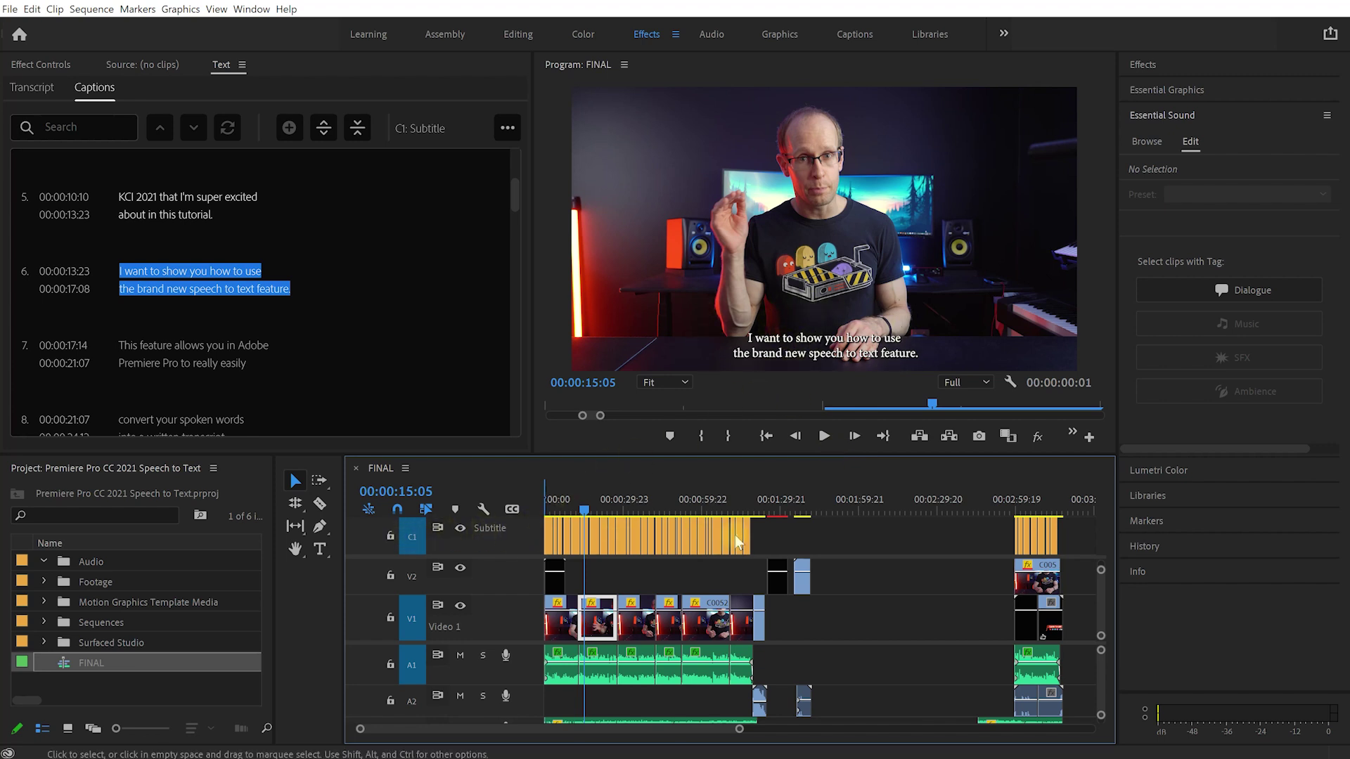
Step: Select the subtitle clip and scrub the sequence from 00:00:15:15 to check the captions
scroll(565, 534, "up", 8)
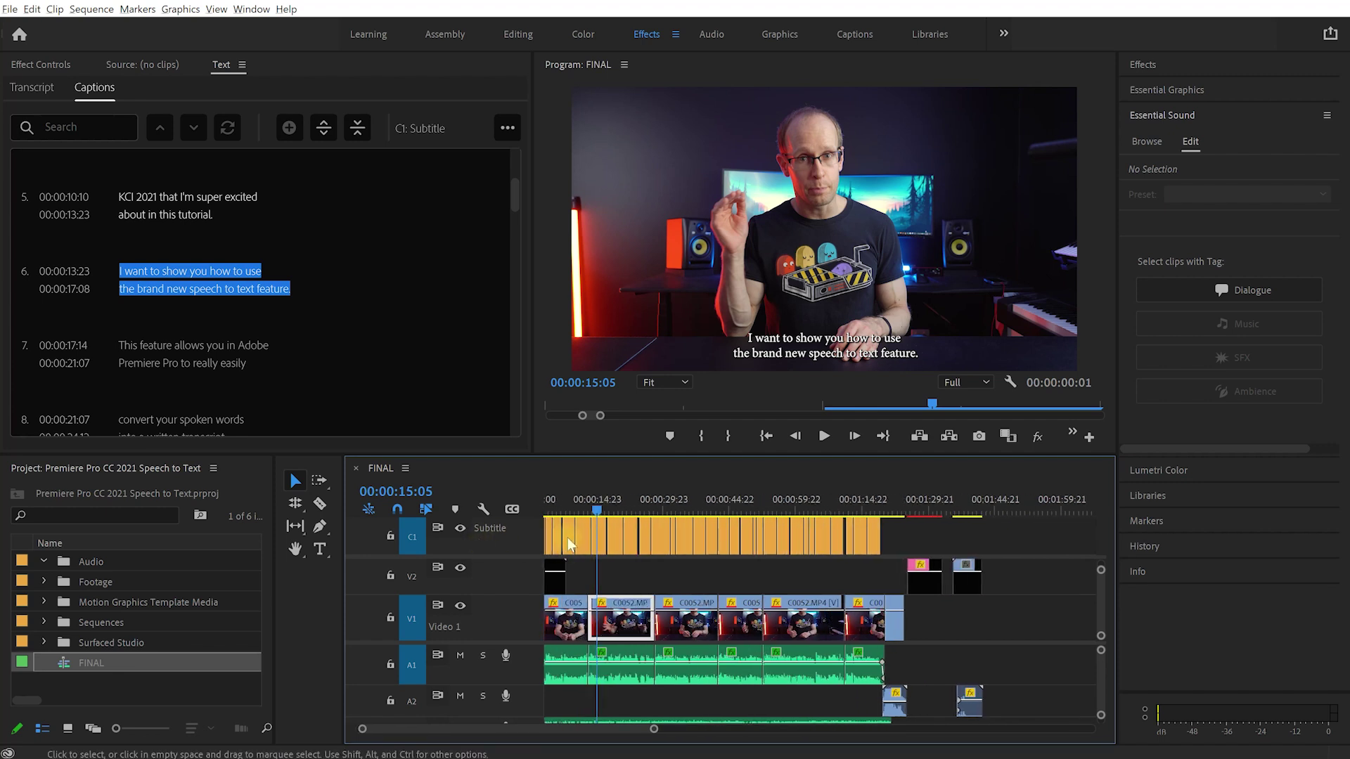
scroll(610, 536, "down", 4)
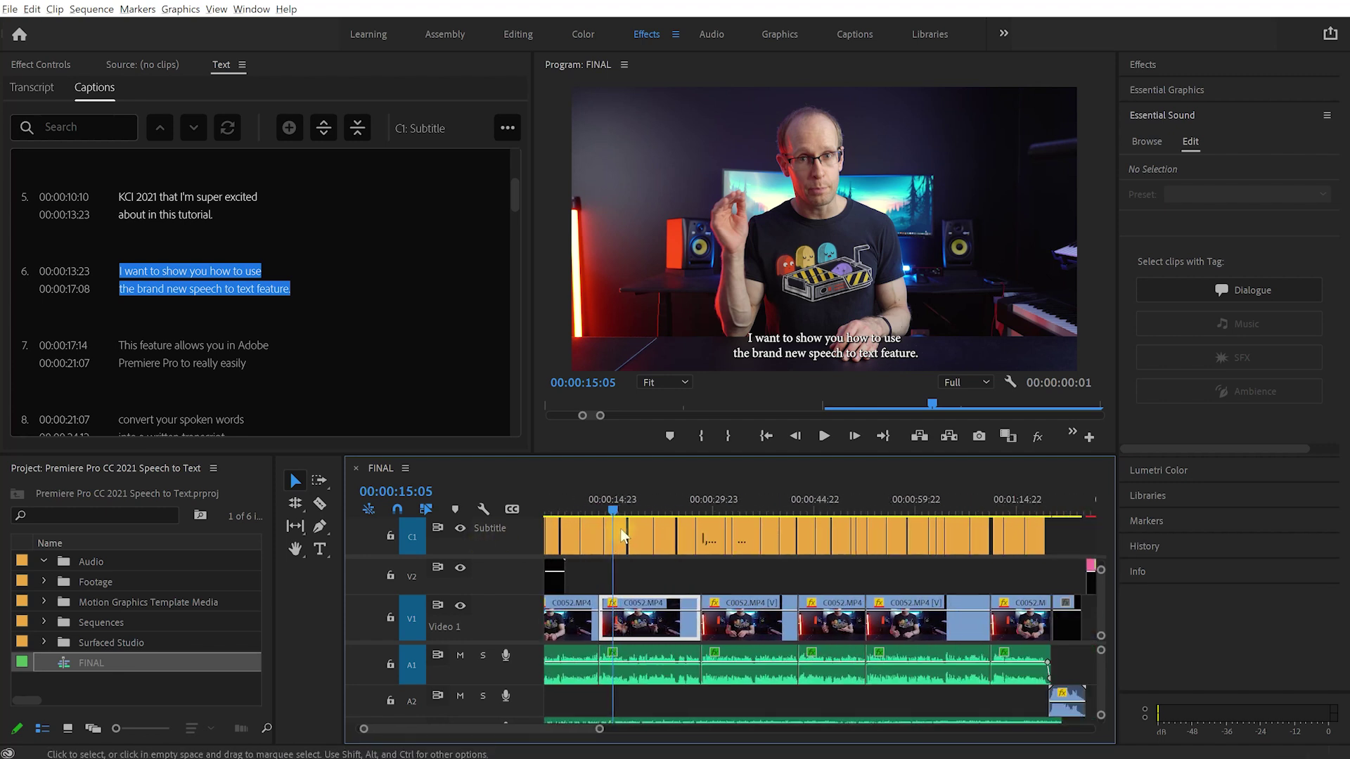
left_click(609, 540)
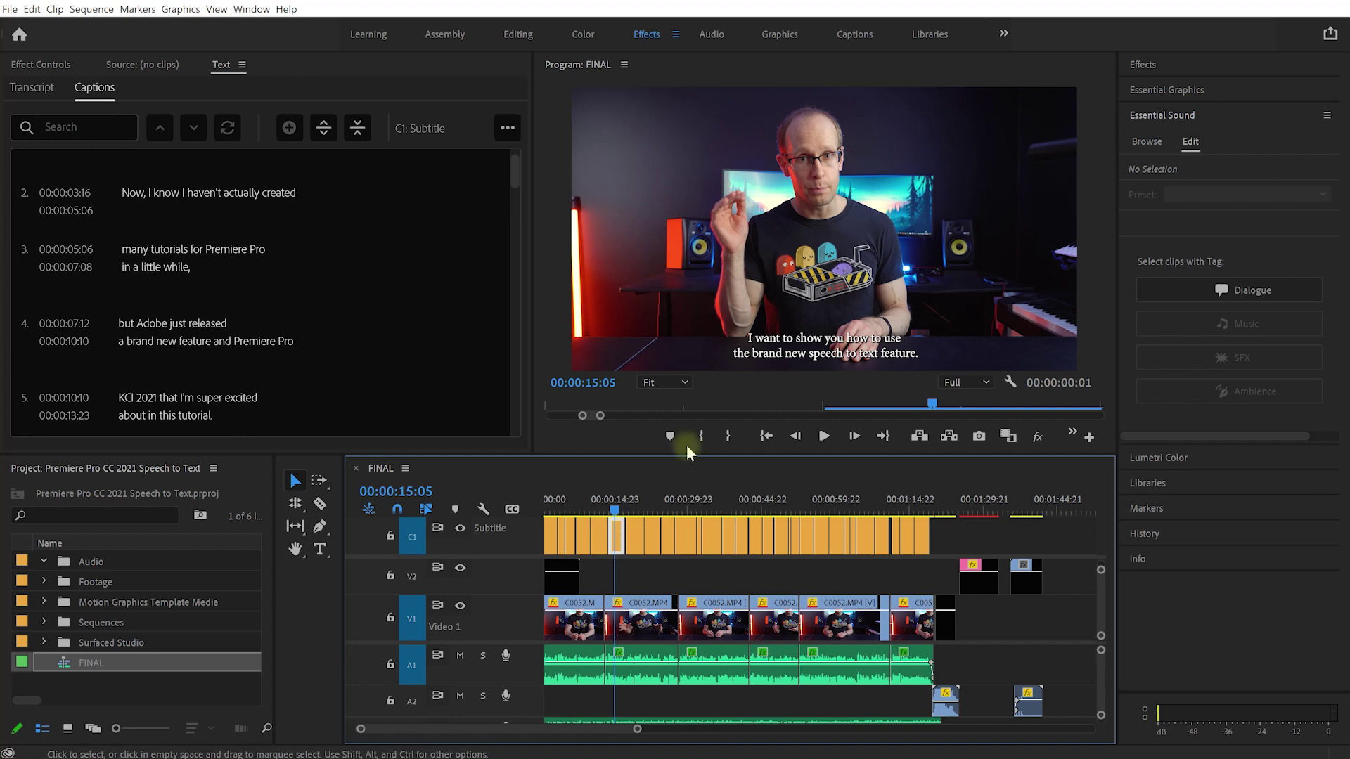
left_click(619, 508)
left_click_drag(620, 509, 708, 525)
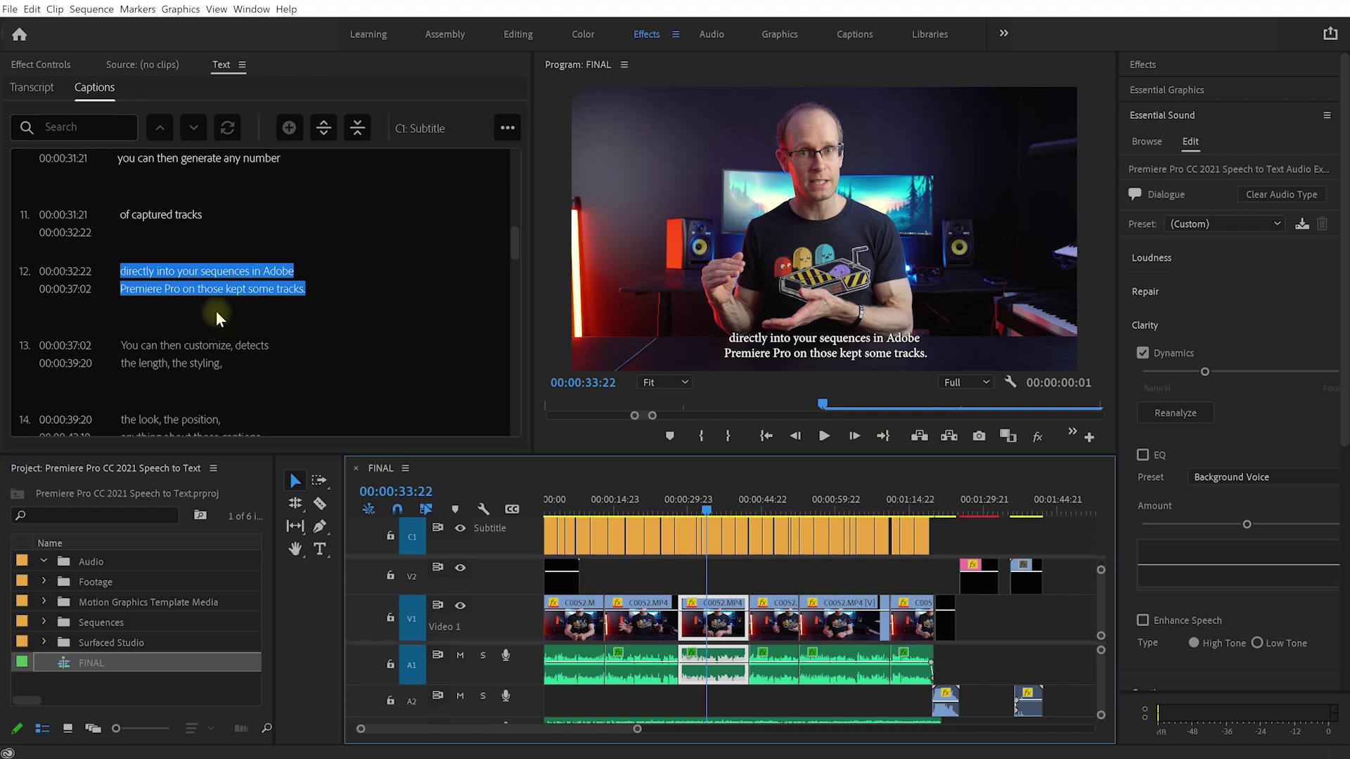
Step: Show the individual captions list and advance the playhead to caption 15
left_click(35, 87)
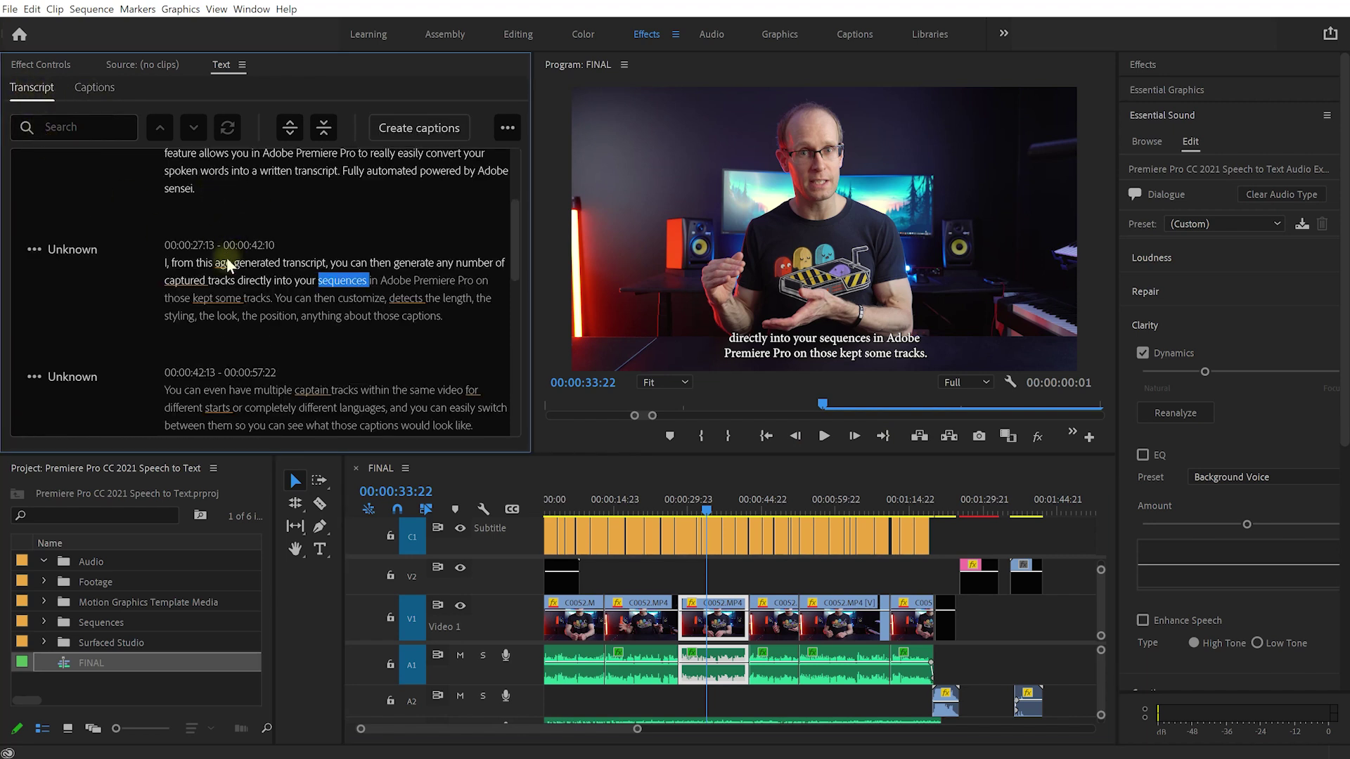
left_click(95, 89)
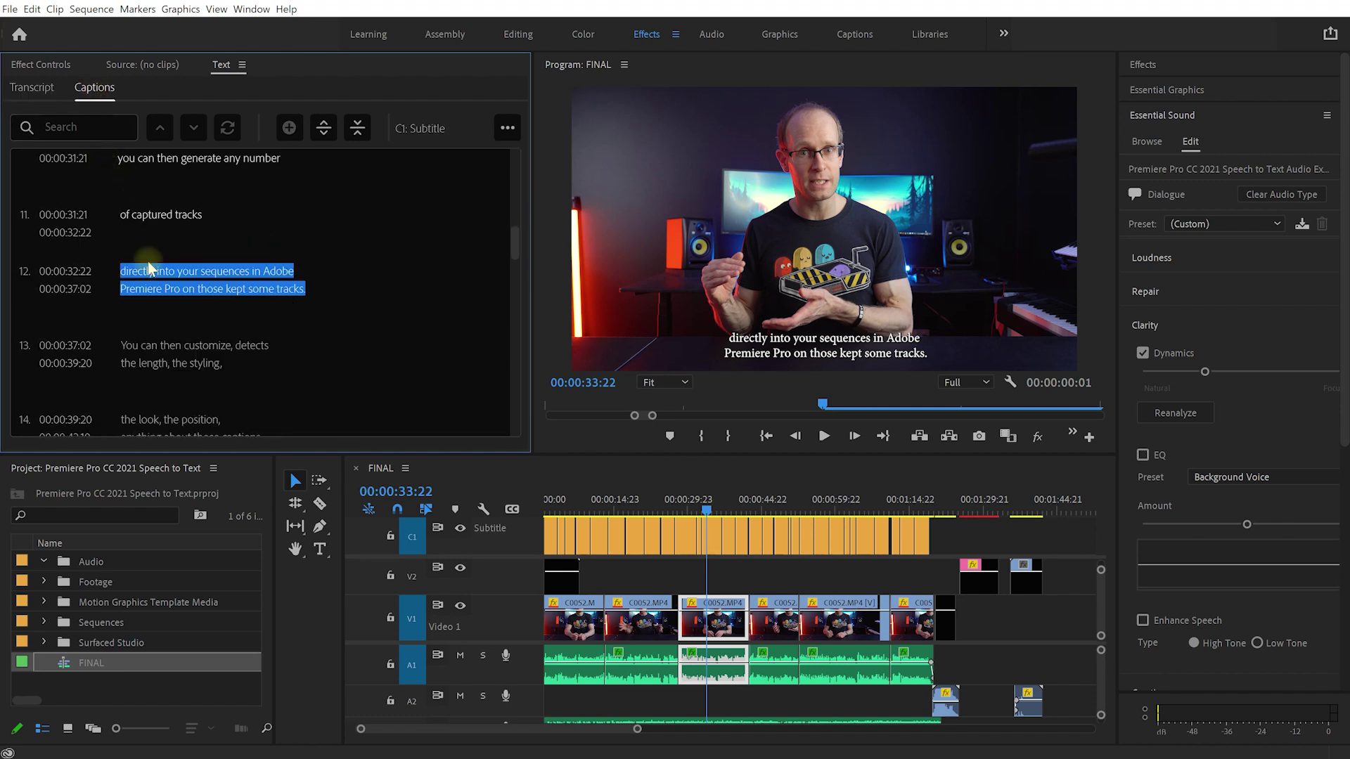
left_click_drag(716, 514, 766, 512)
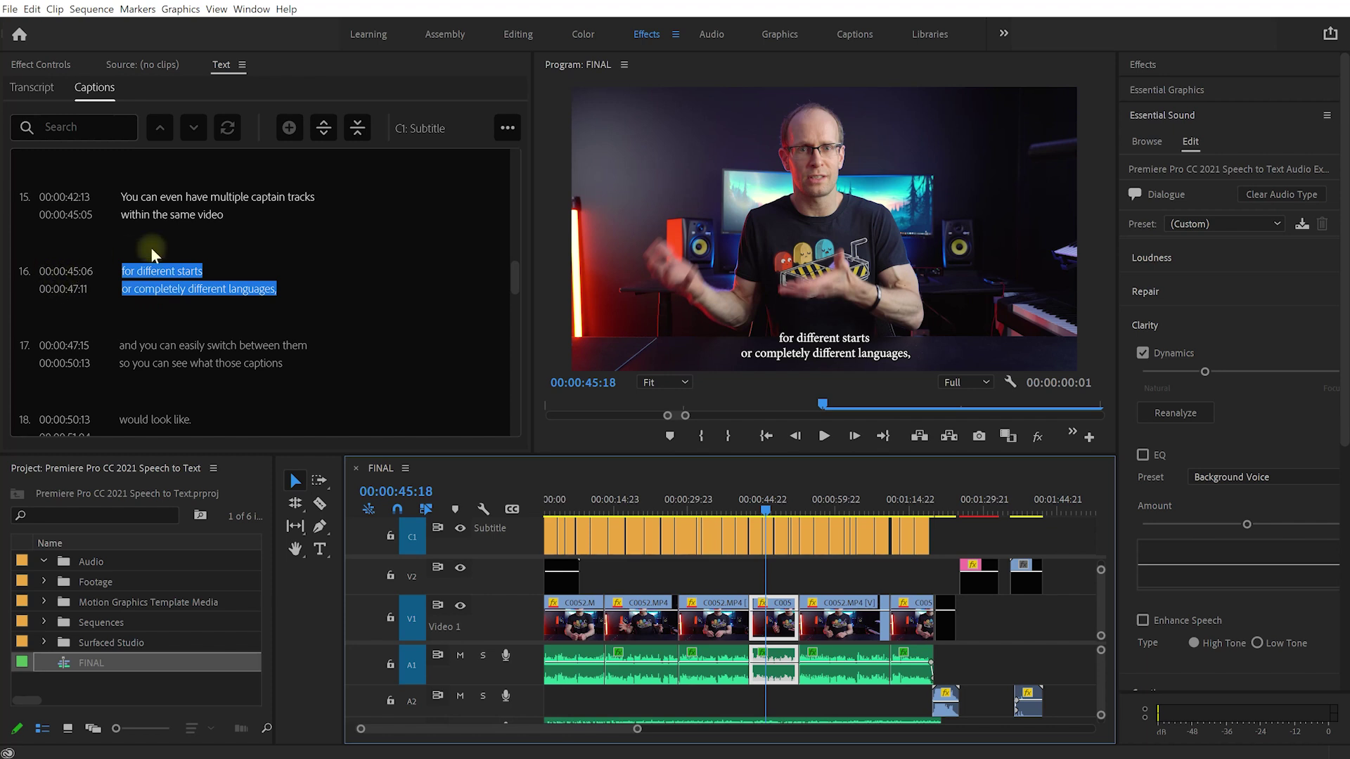
left_click(177, 203)
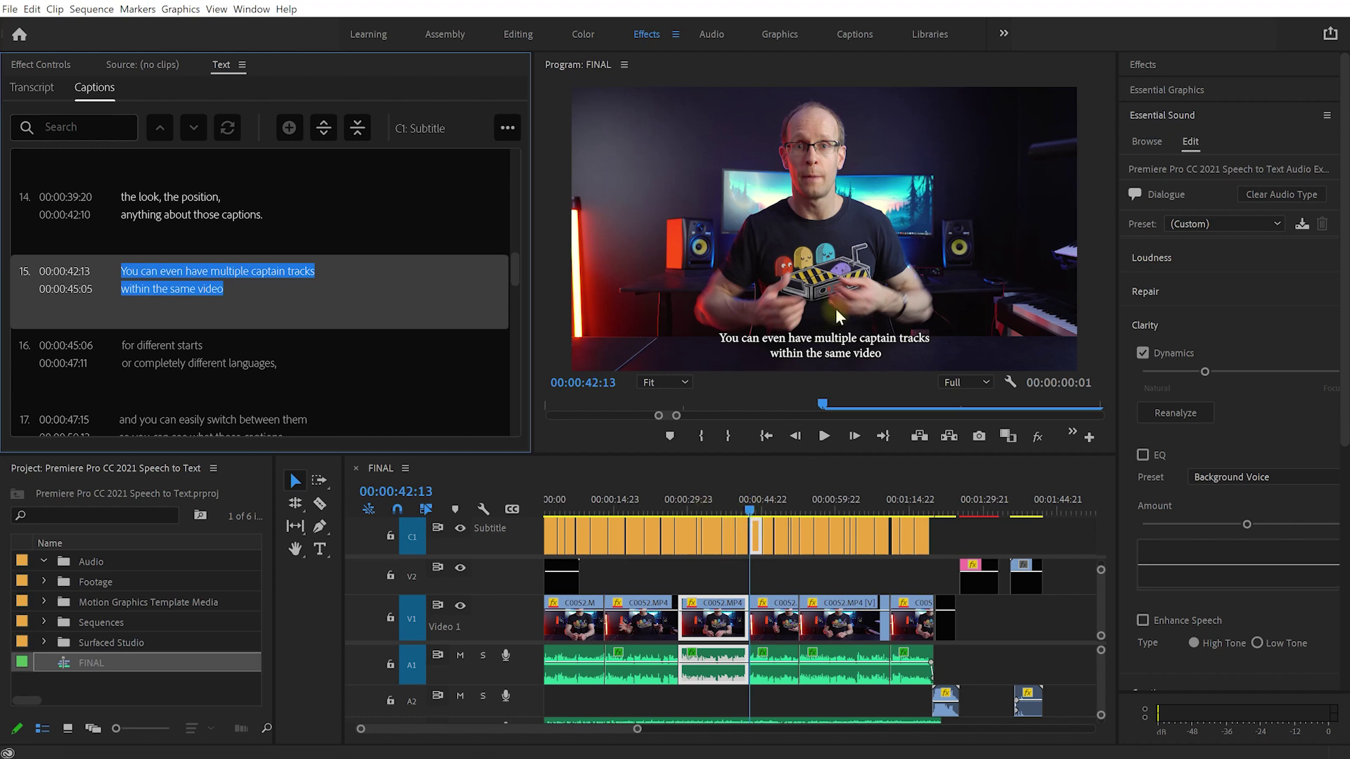
Step: Replace the misheard 'captain' with 'Captions' and capitalise 'Tracks' in caption 15
double_click(266, 268)
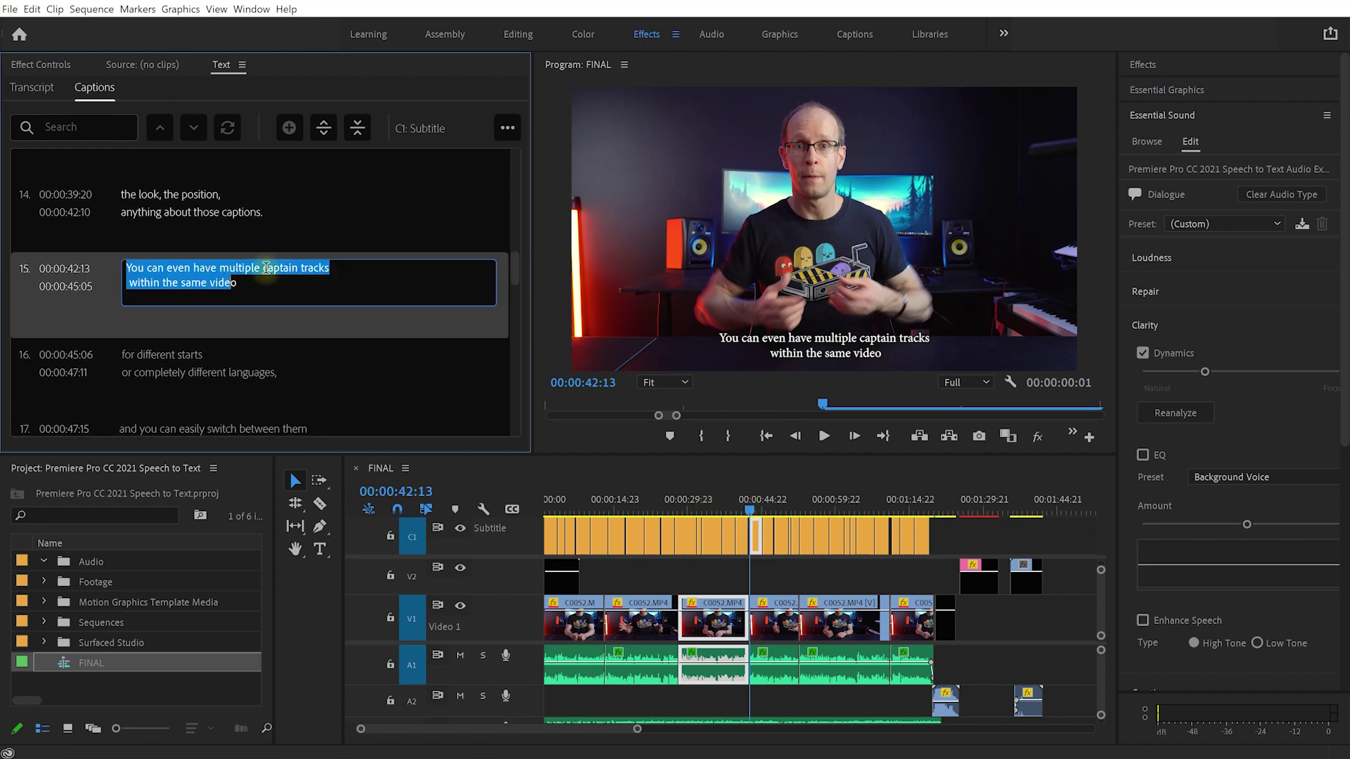
double_click(266, 268)
type("Captions")
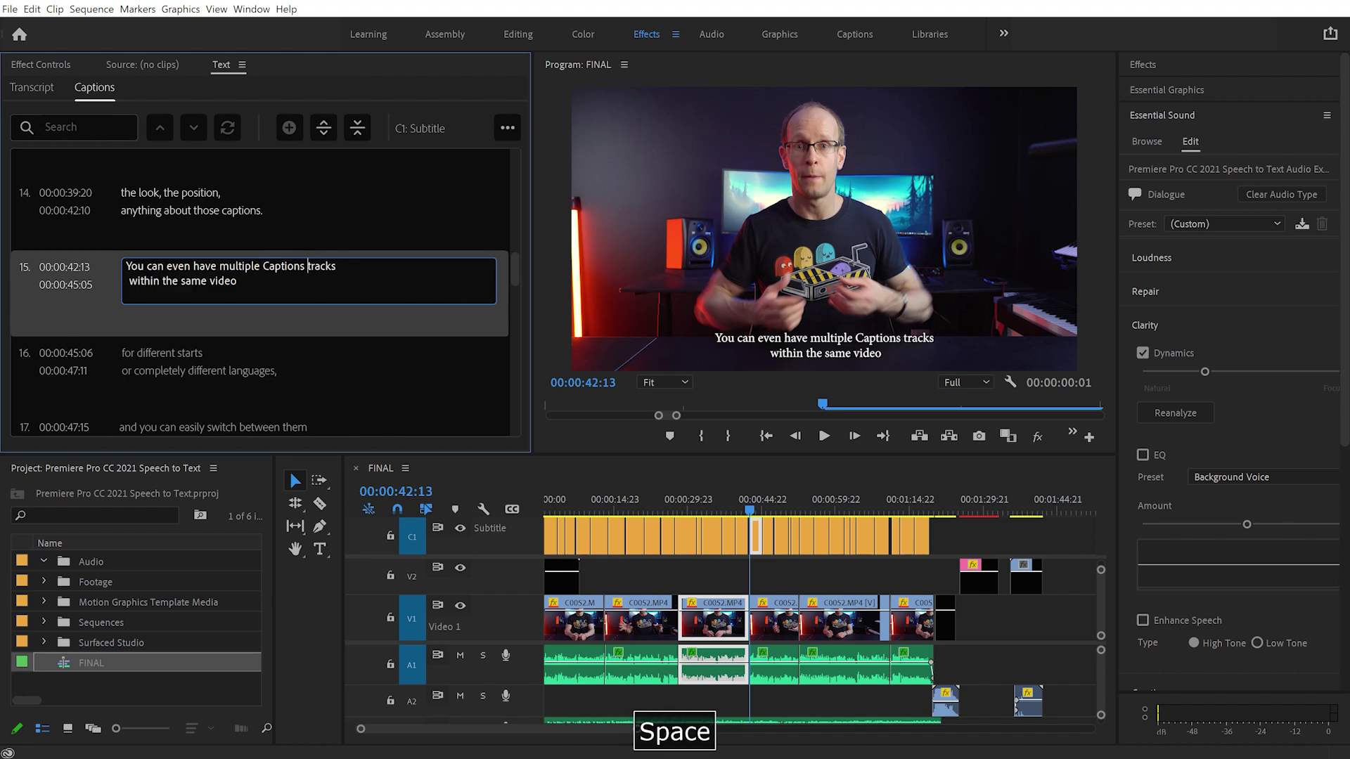
key("Delete")
type("T")
left_click(413, 320)
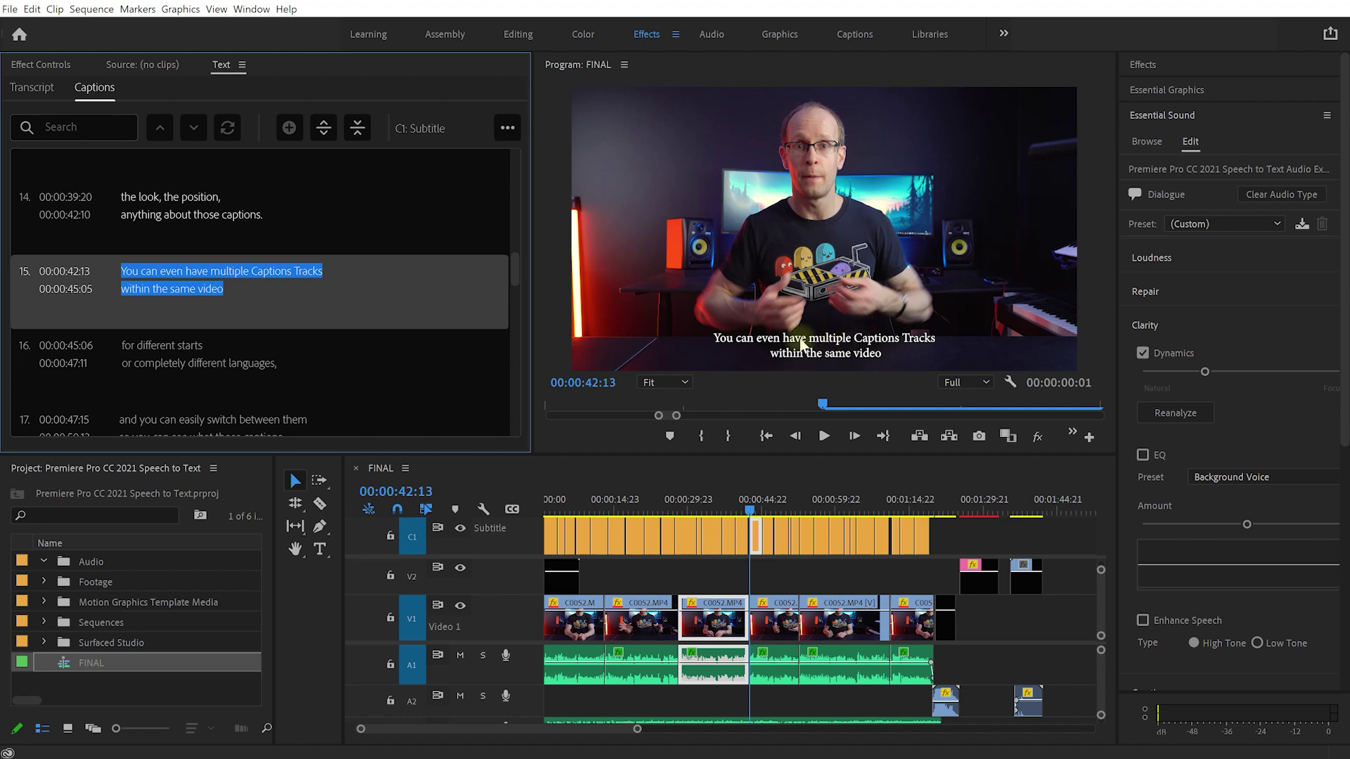
Step: Nudge caption 15 higher in the frame and shorten 'Captions' to 'Caption' on the video
left_click(836, 345)
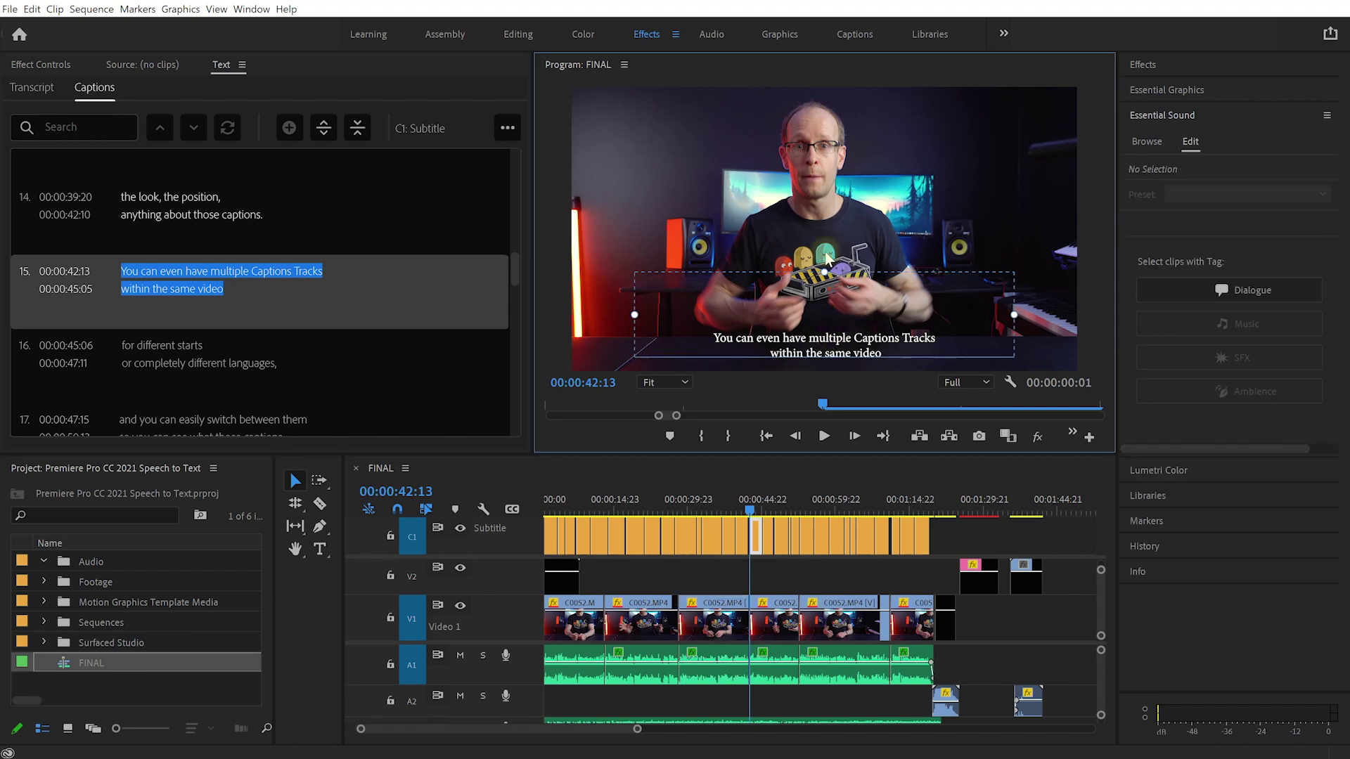
left_click_drag(829, 350, 878, 338)
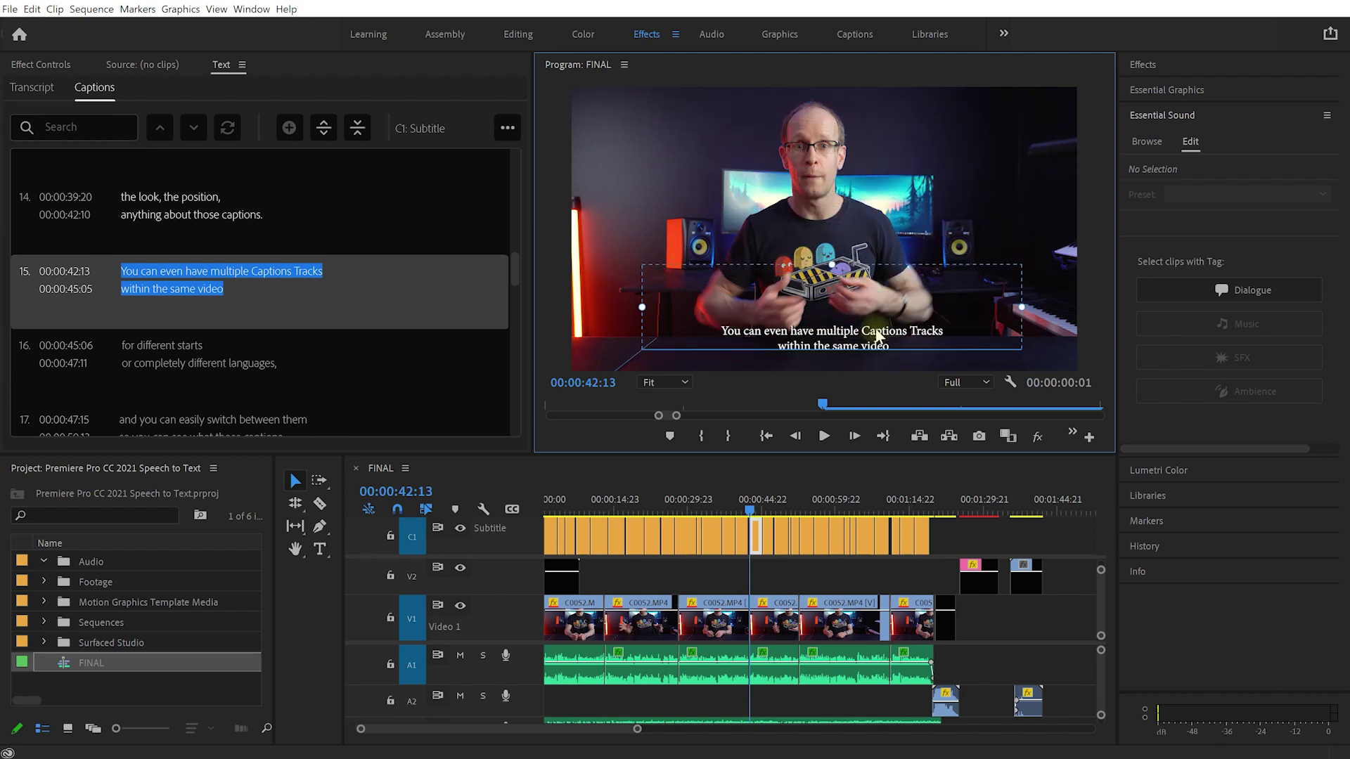
double_click(910, 336)
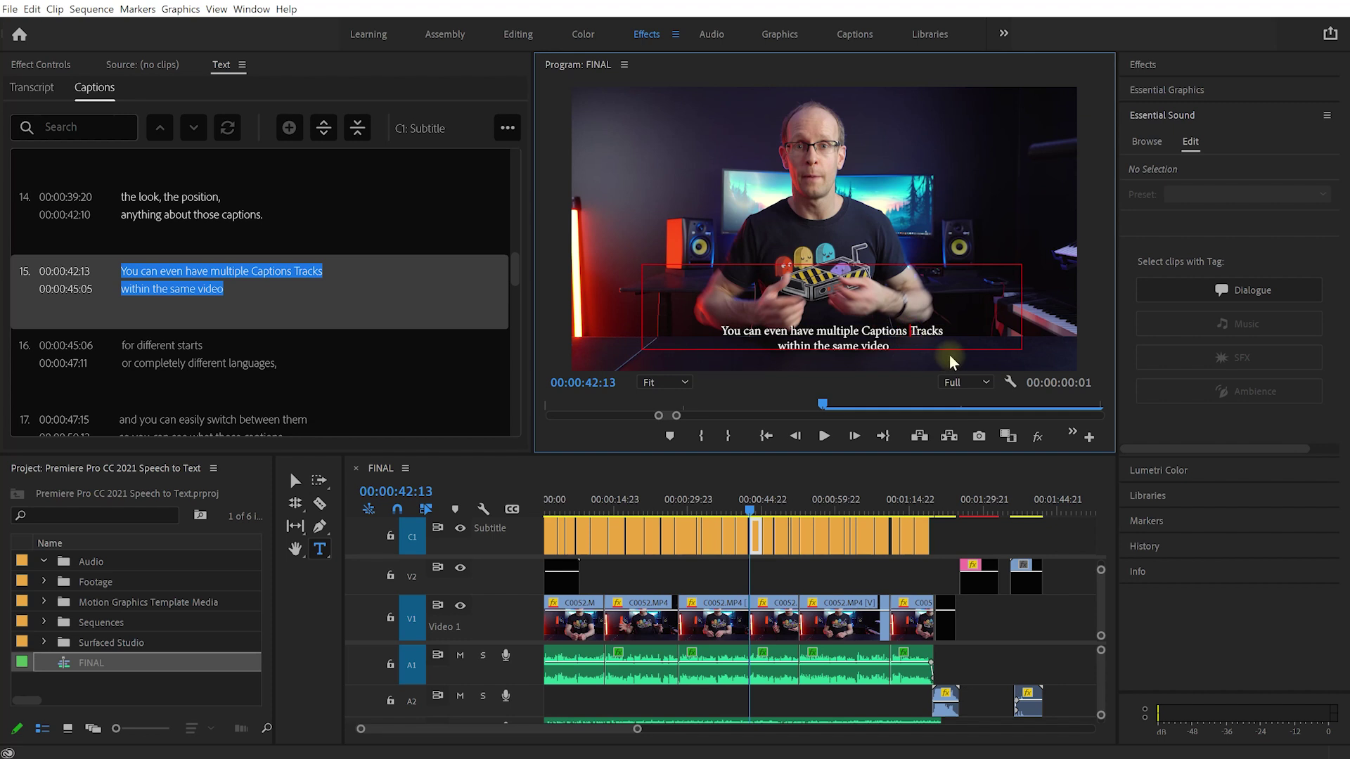
key("BackSpace")
key("Escape")
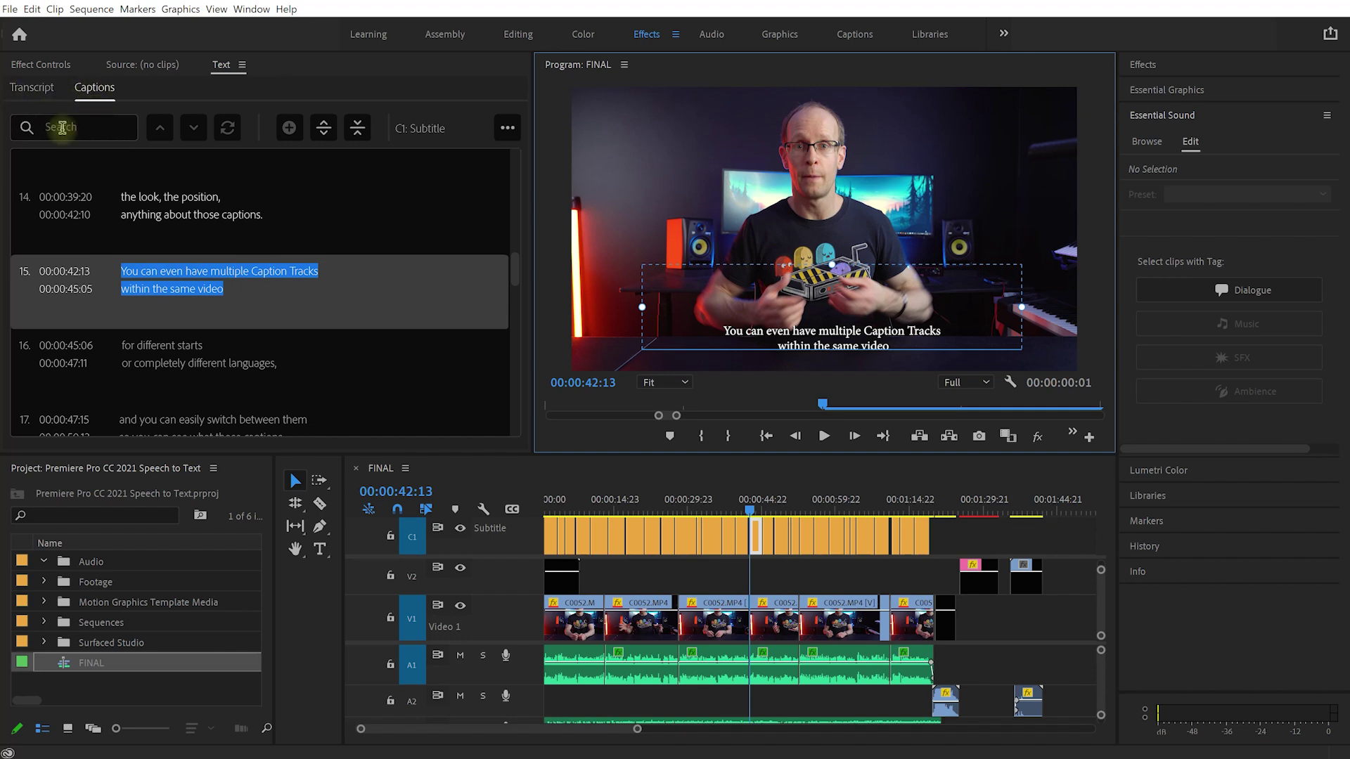
Step: Trim caption 15 to end at 00:00:44:05 and caption 16 to start at 00:00:44:14
scroll(753, 547, "up", 5)
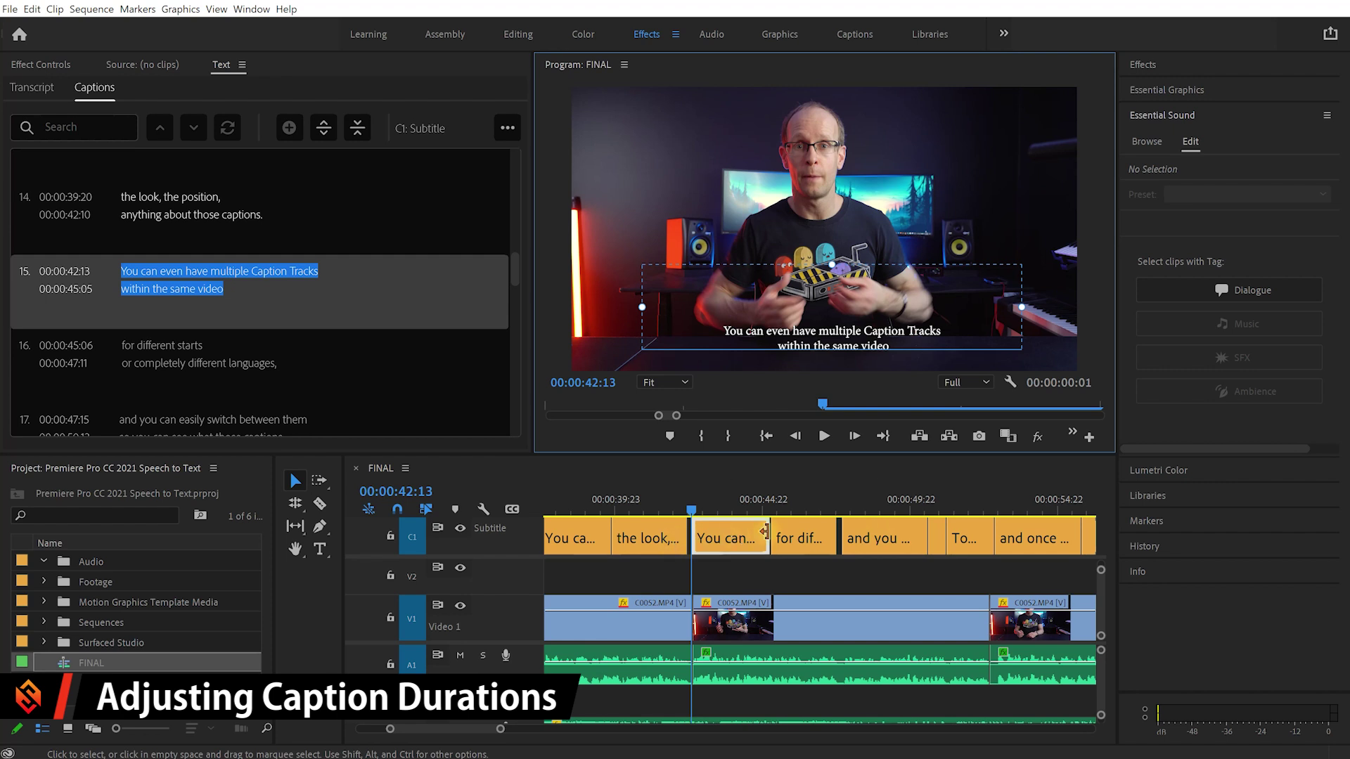
key("space")
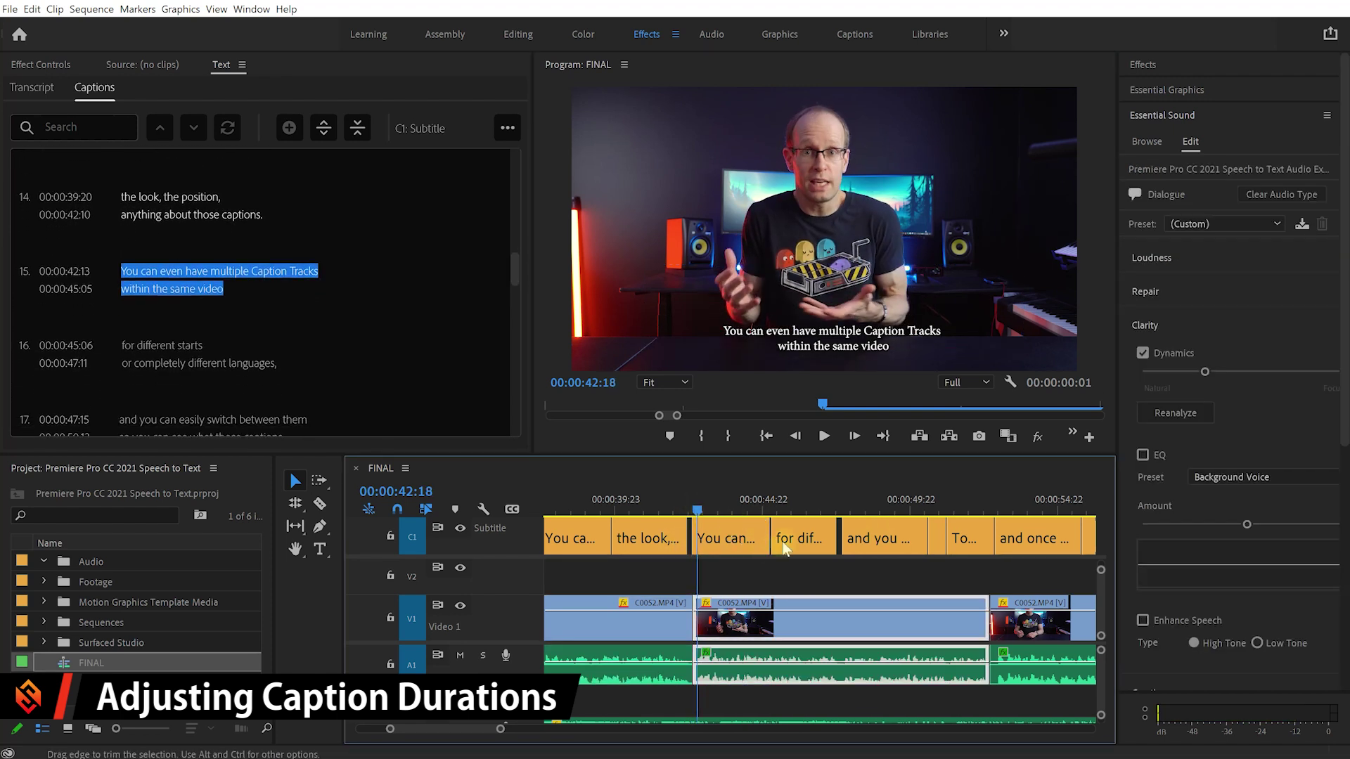
mouse_move(770, 541)
left_mouse_down()
mouse_move(740, 541)
mouse_move(767, 540)
mouse_move(753, 541)
left_mouse_up()
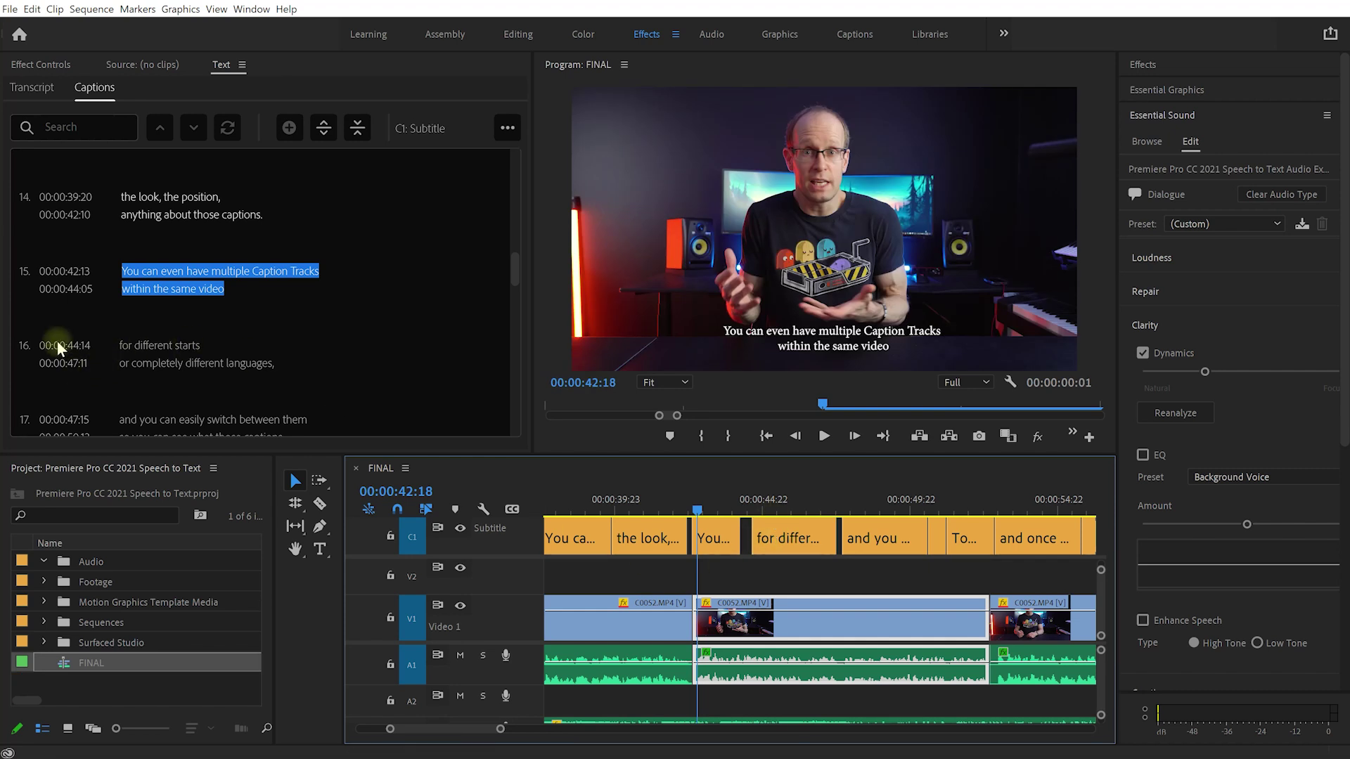
left_click(50, 298)
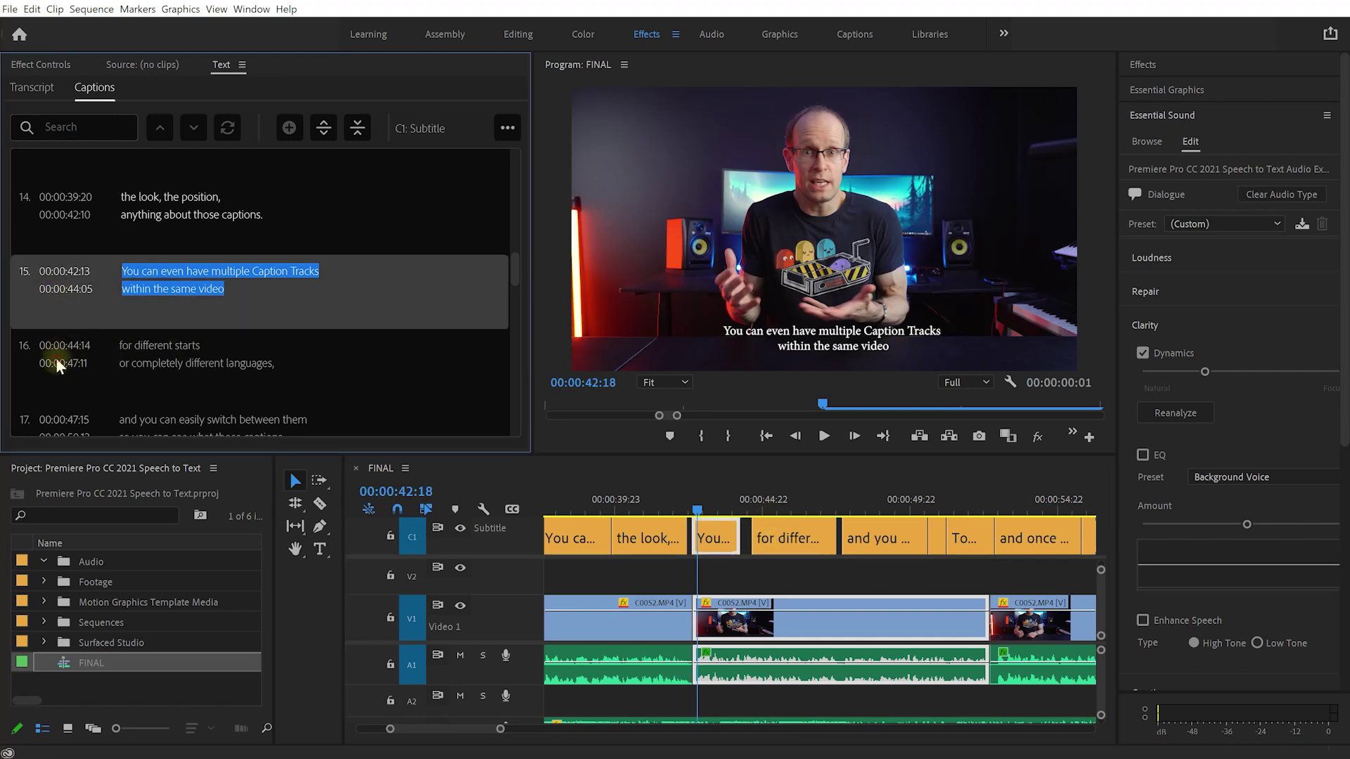
left_click(57, 365)
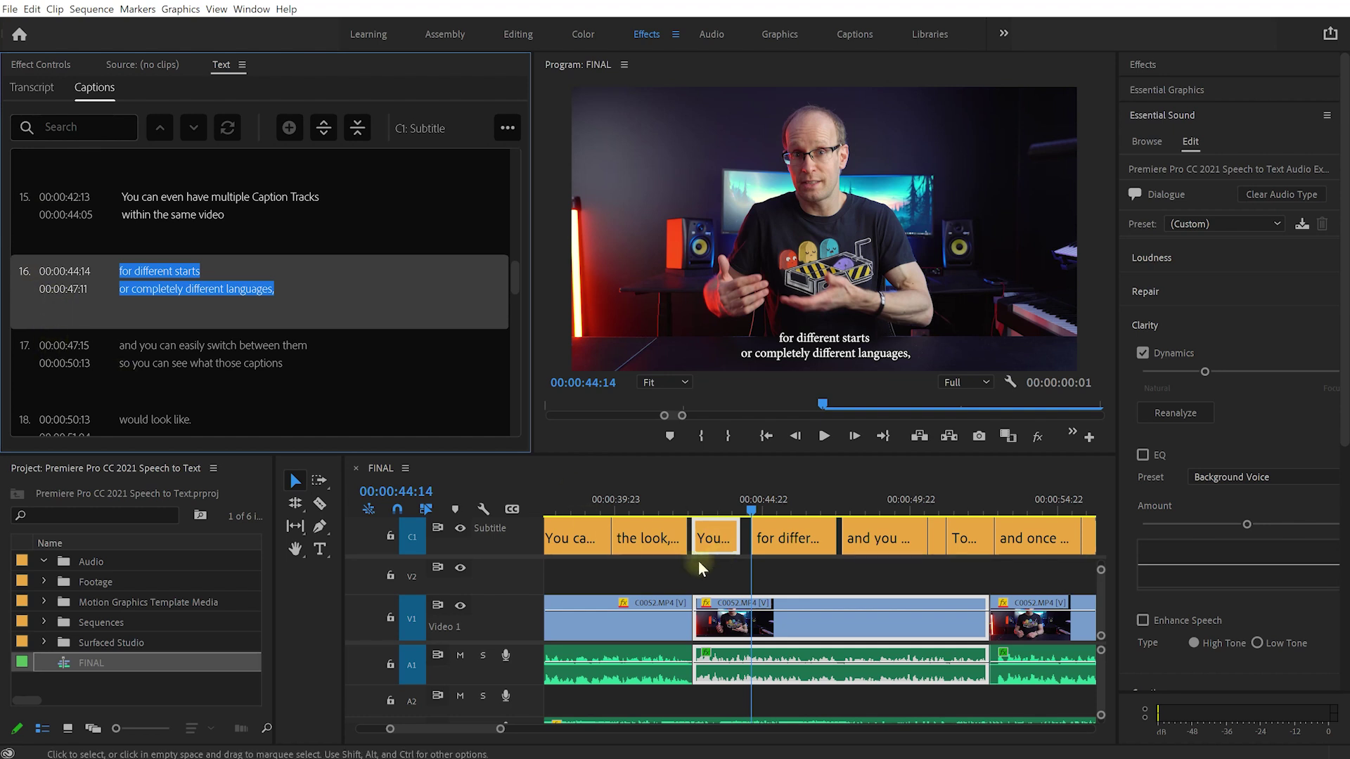
scroll(211, 275, "up", 15)
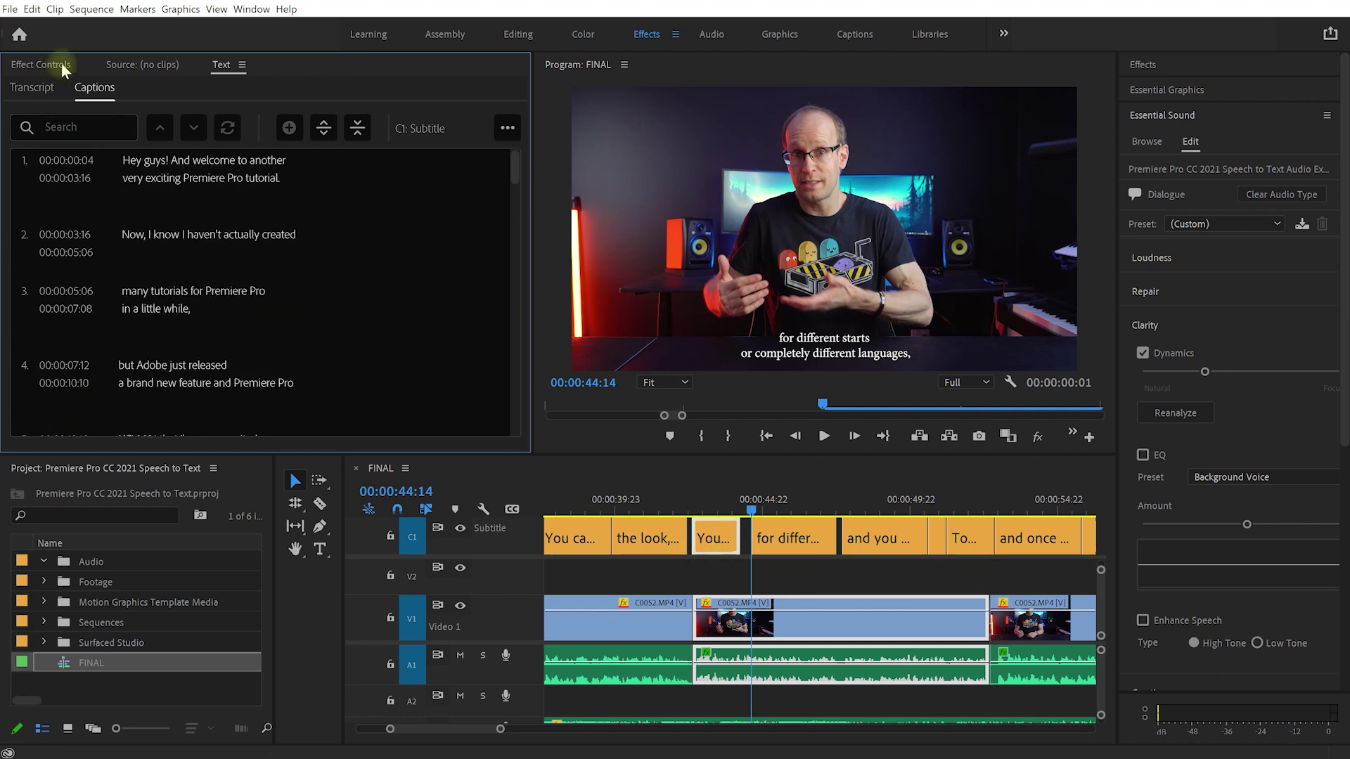
scroll(232, 296, "up", 1)
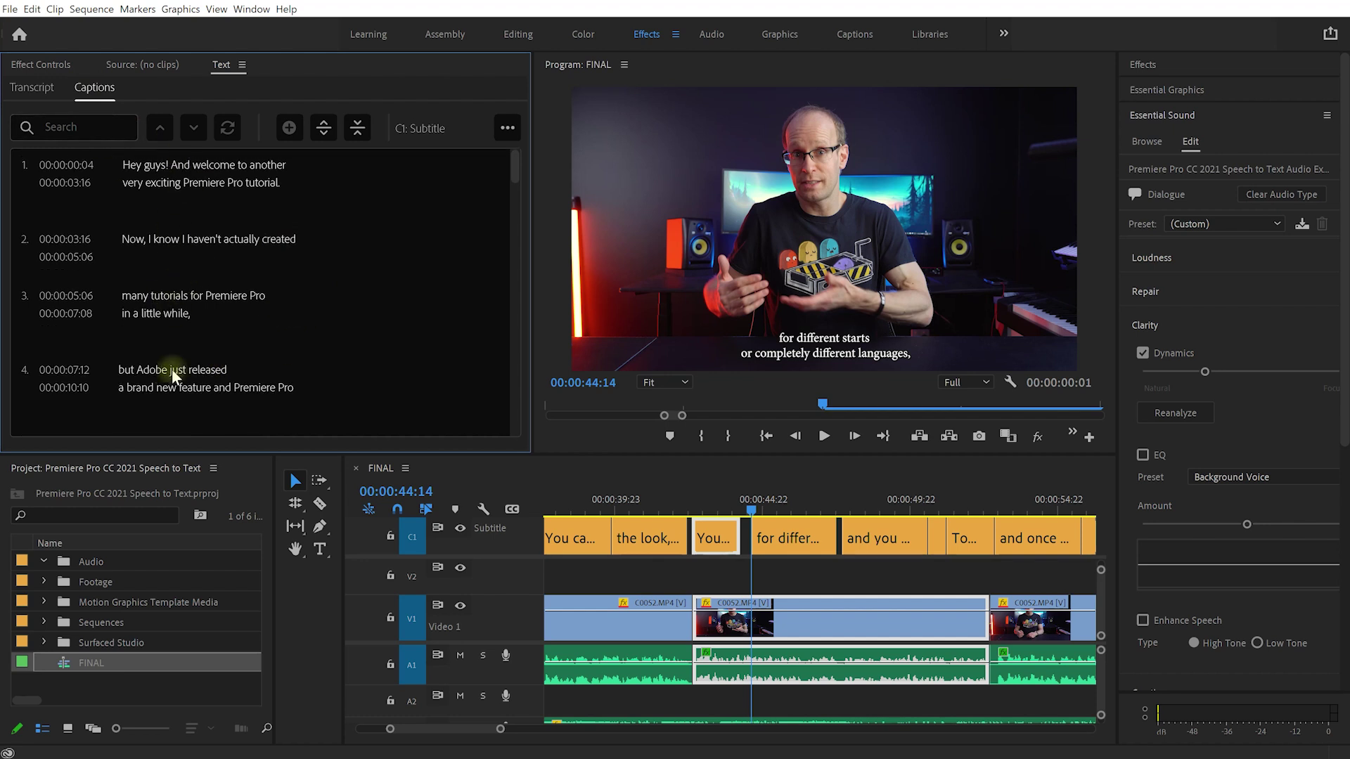
scroll(173, 377, "down", 20)
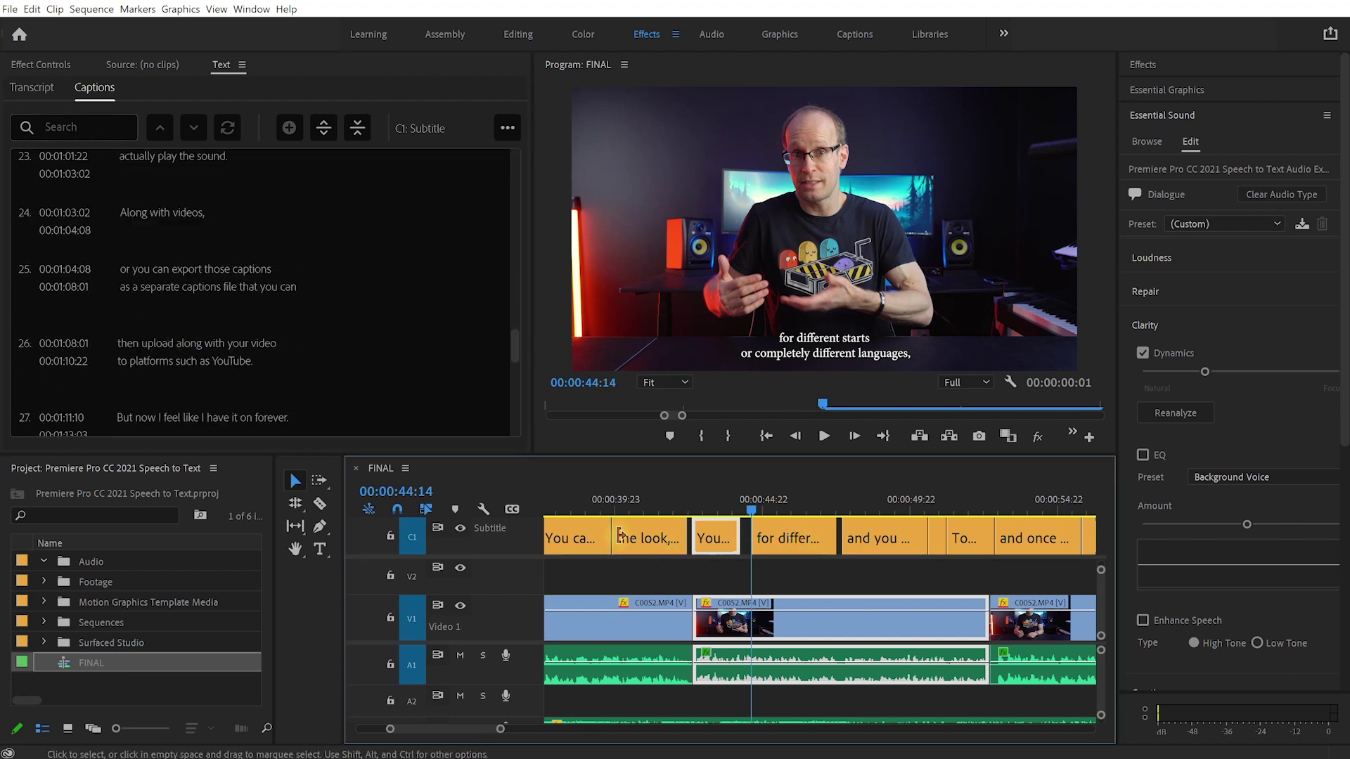
scroll(739, 556, "down", 8)
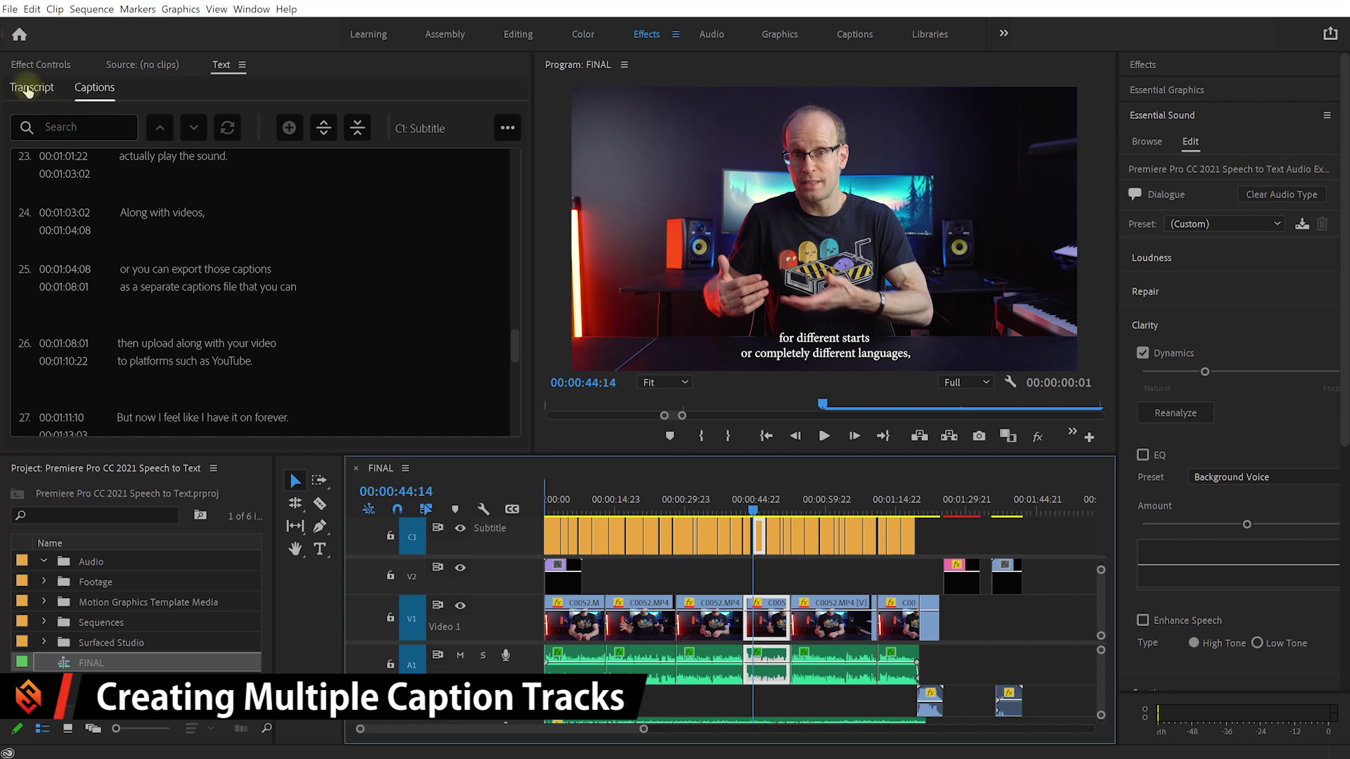
left_click(33, 90)
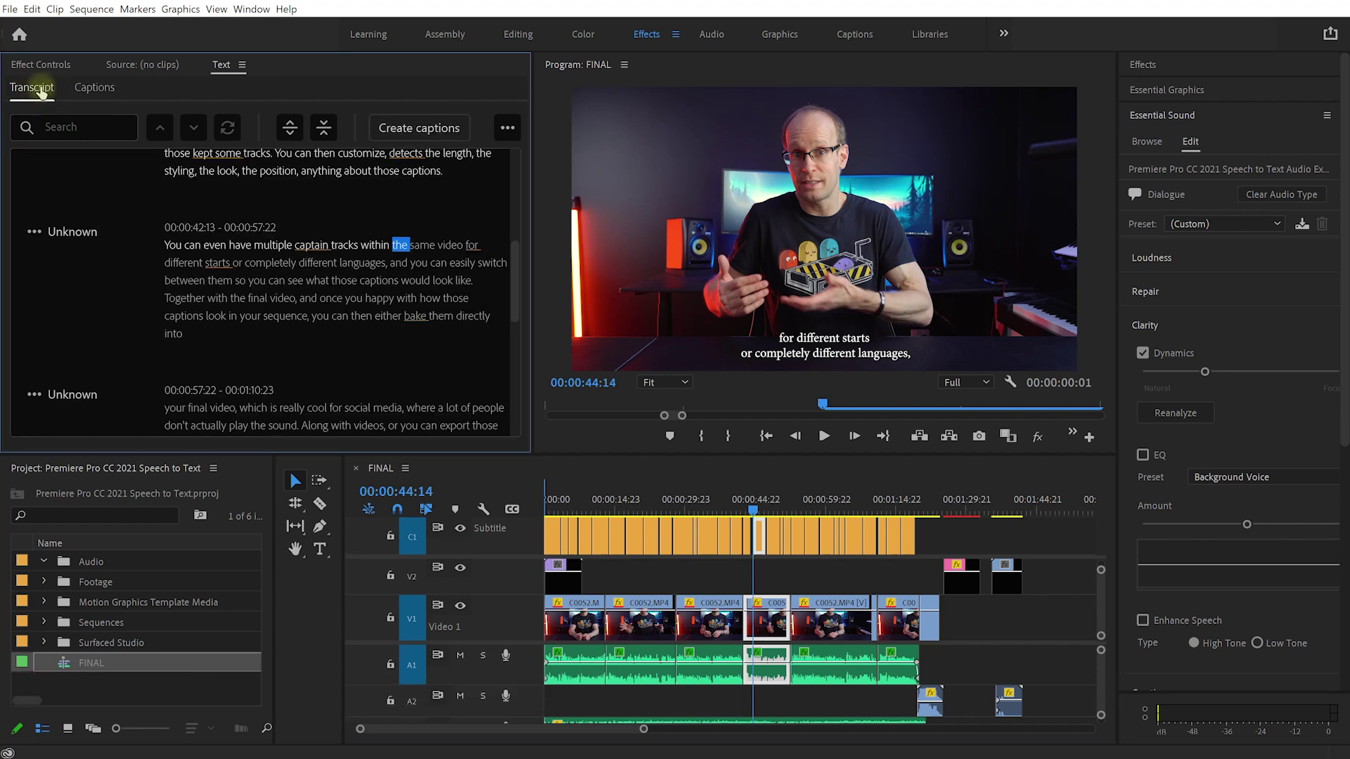
Step: Generate a second caption track from the transcript and enlarge the timeline for both tracks
left_click(422, 130)
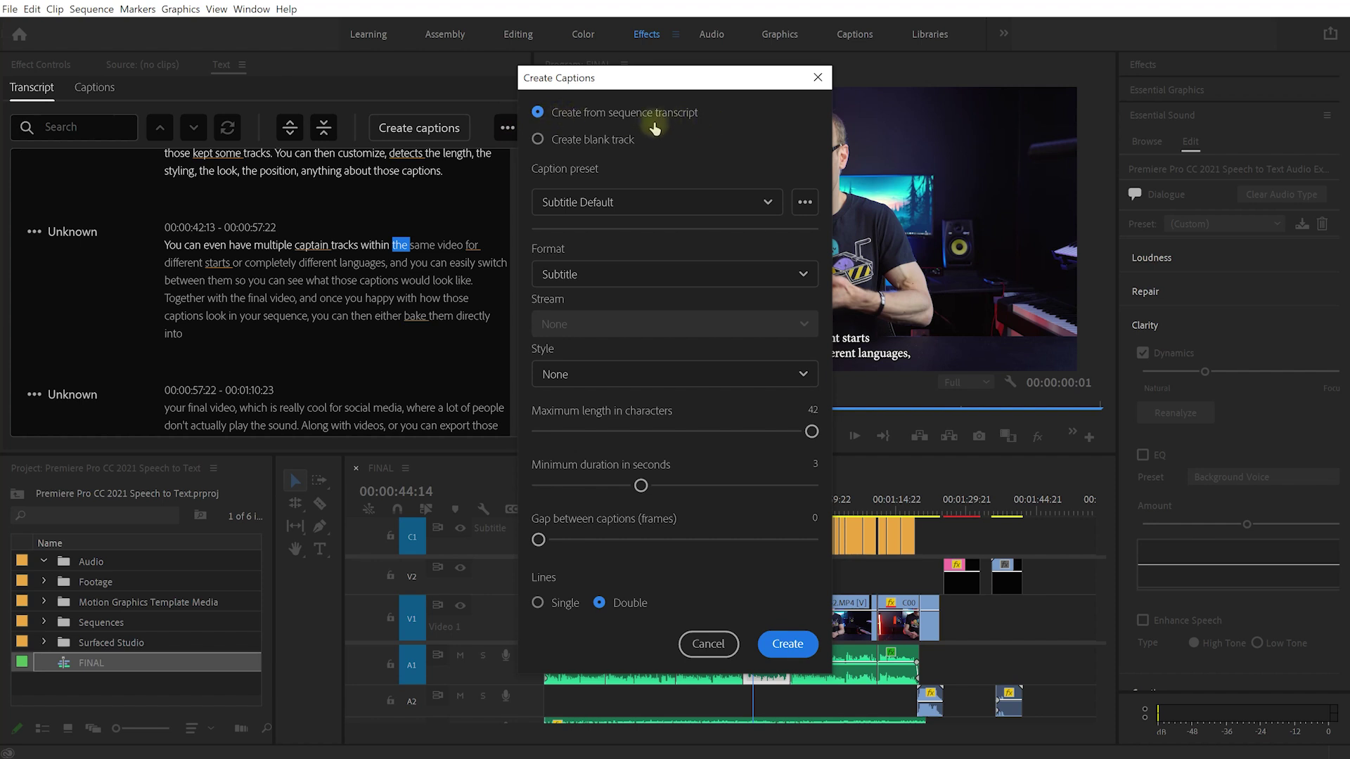
left_click(788, 646)
left_click_drag(565, 452, 566, 395)
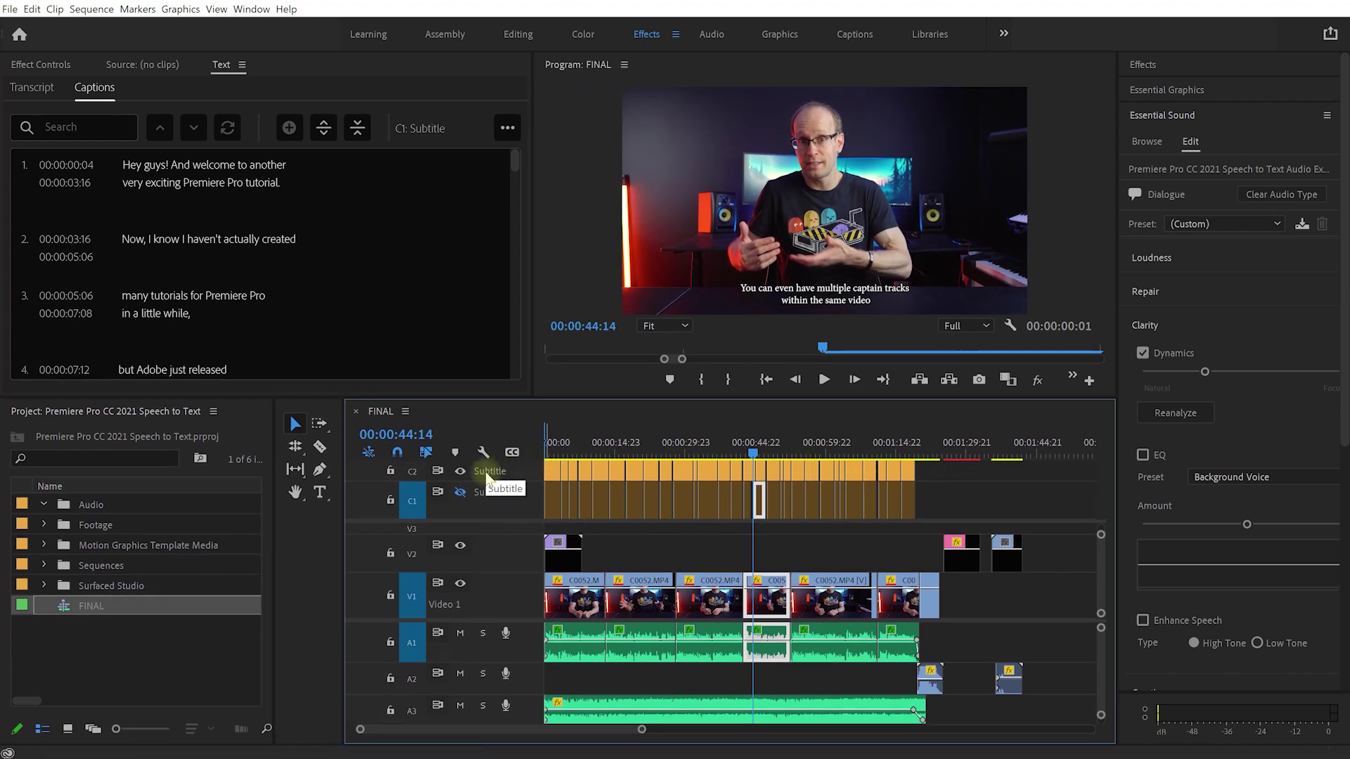
Step: Rename caption track C2 to German and C1 to English, toggling the English track's visibility
right_click(489, 479)
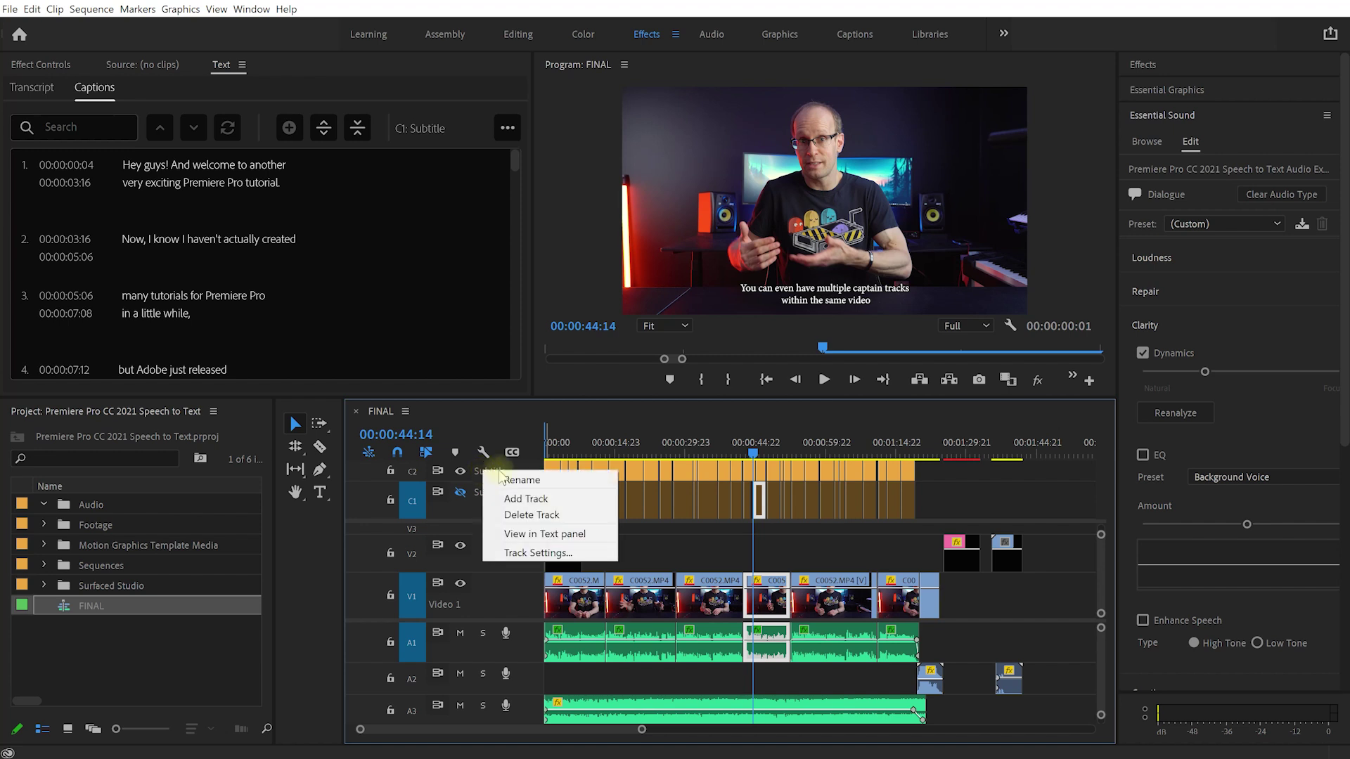
left_click(520, 480)
type("German")
key("Return")
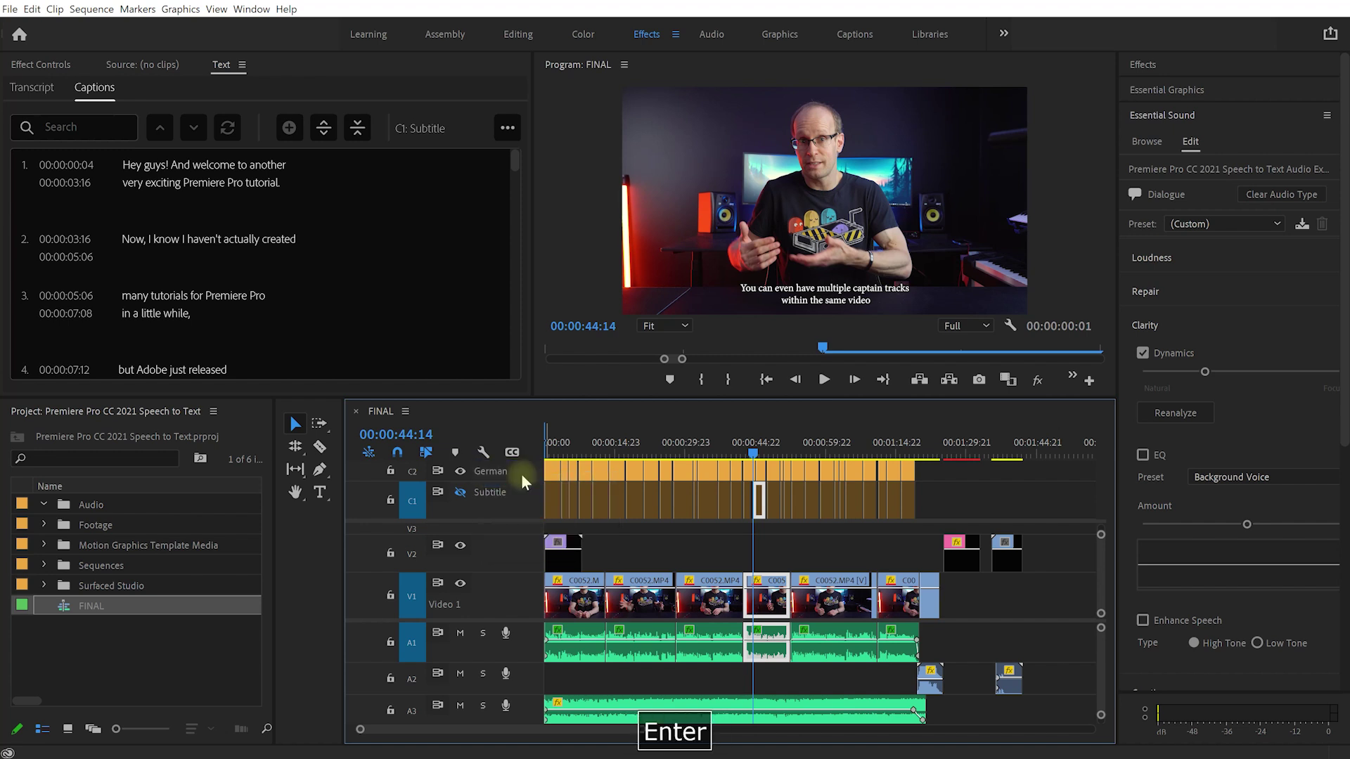
right_click(490, 494)
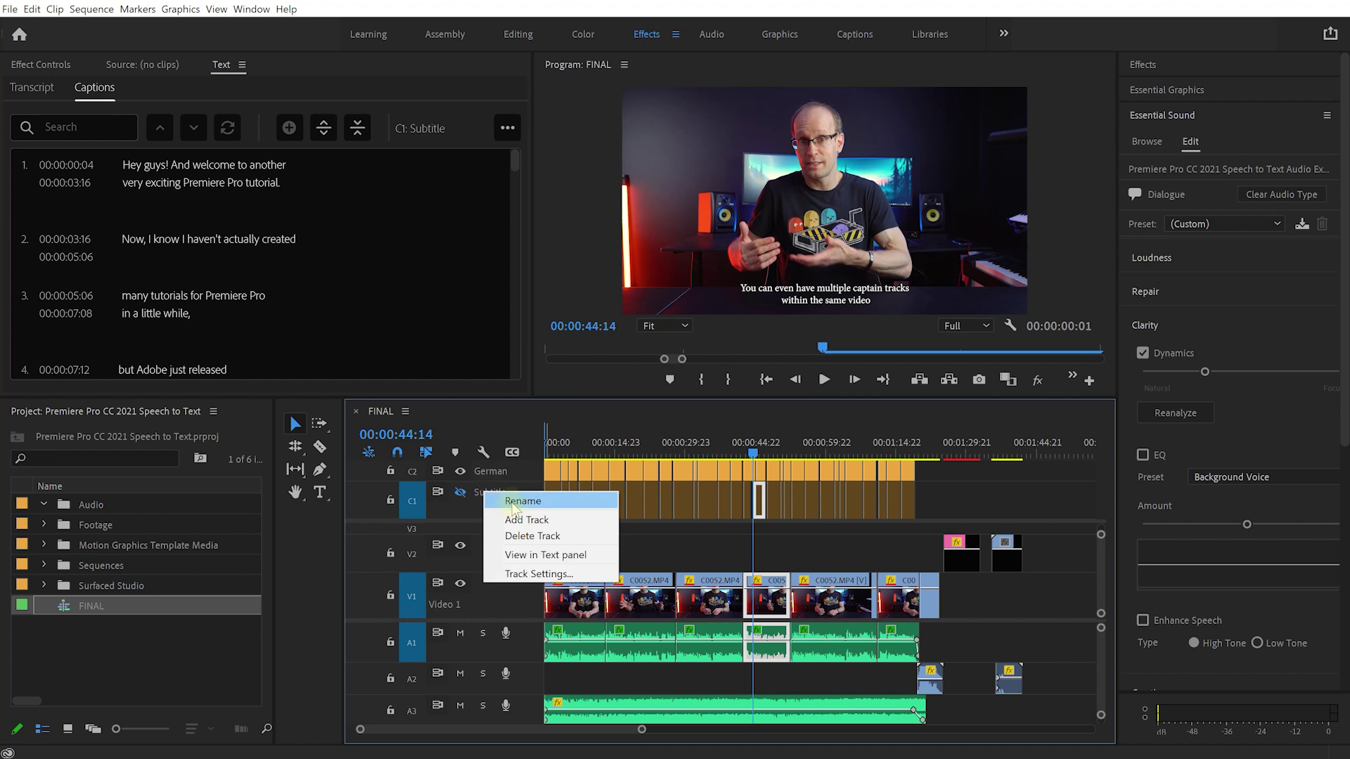
left_click(512, 503)
type("English")
key("Return")
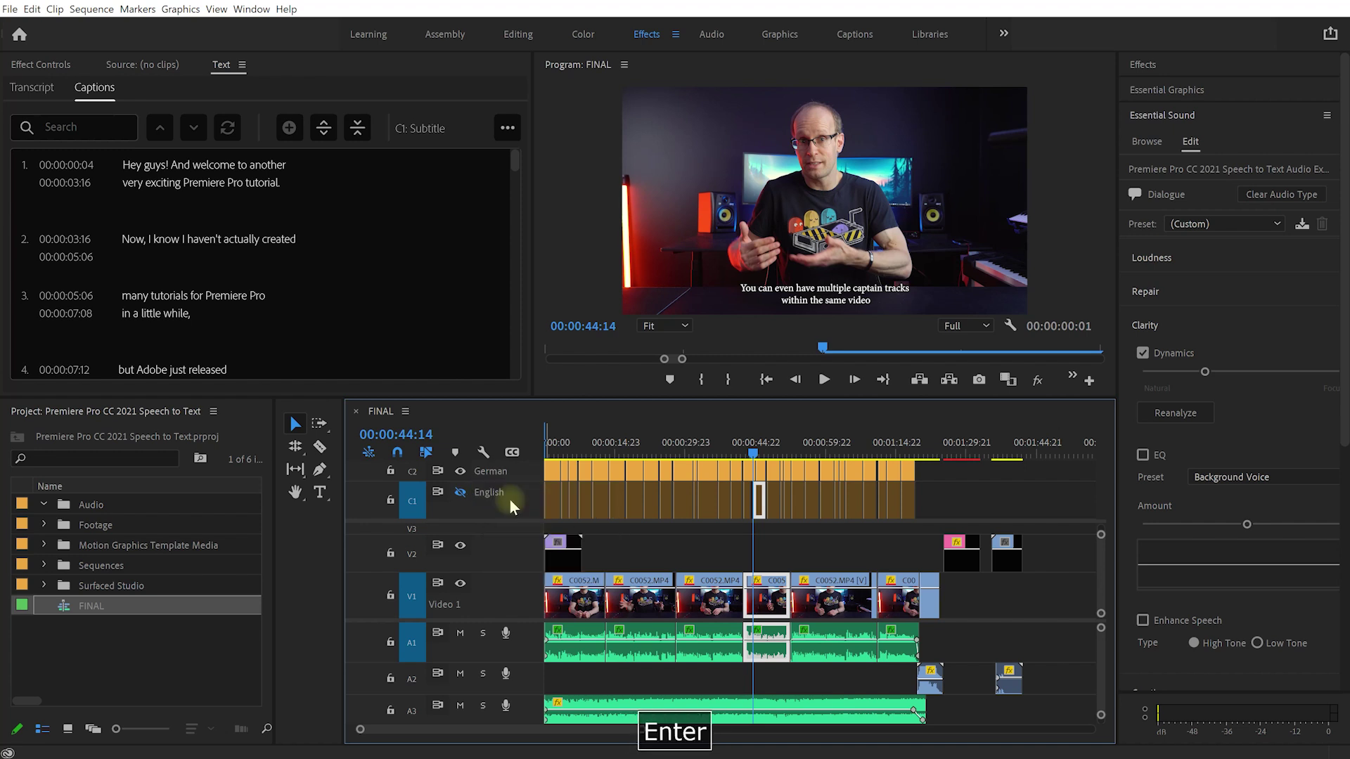
left_click(460, 492)
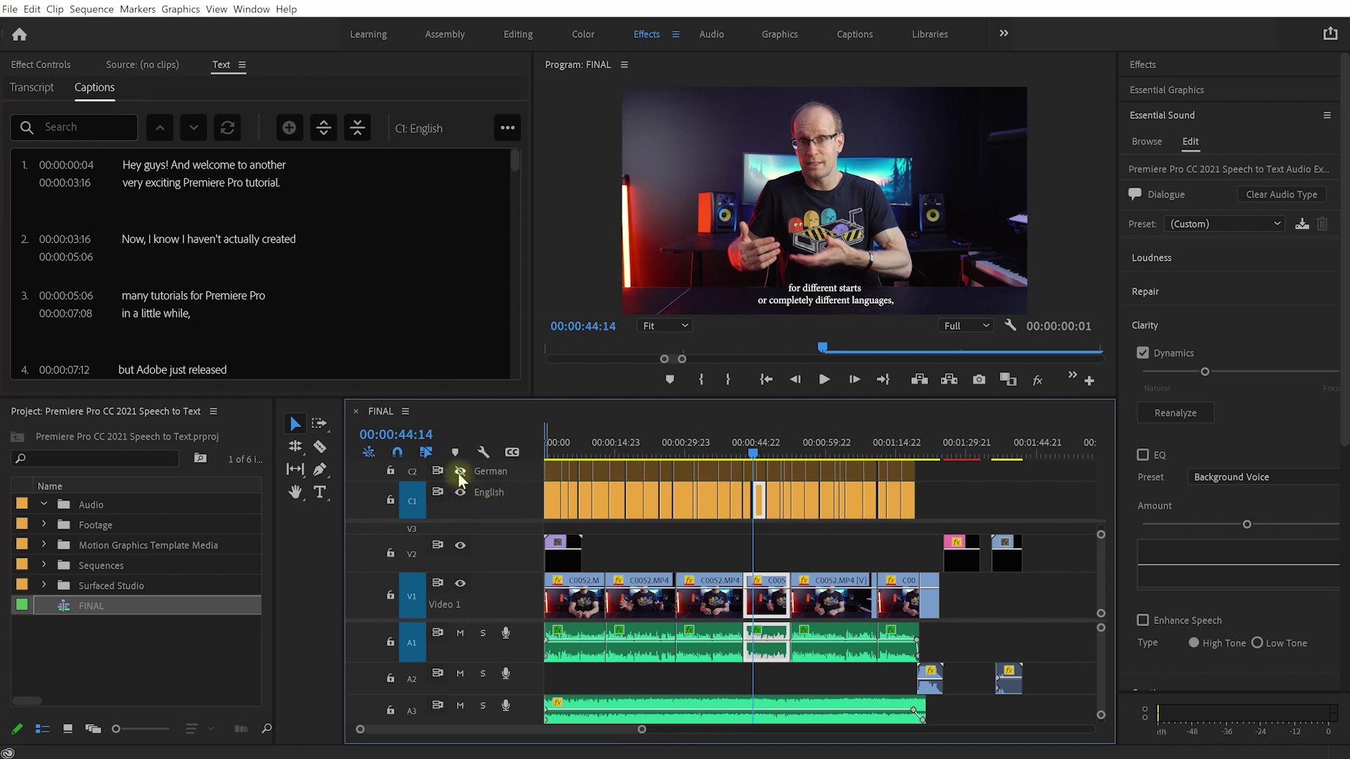
Step: Compare the German and English captions by toggling each caption track's visibility
left_click(460, 472)
left_click(460, 473)
left_click(461, 494)
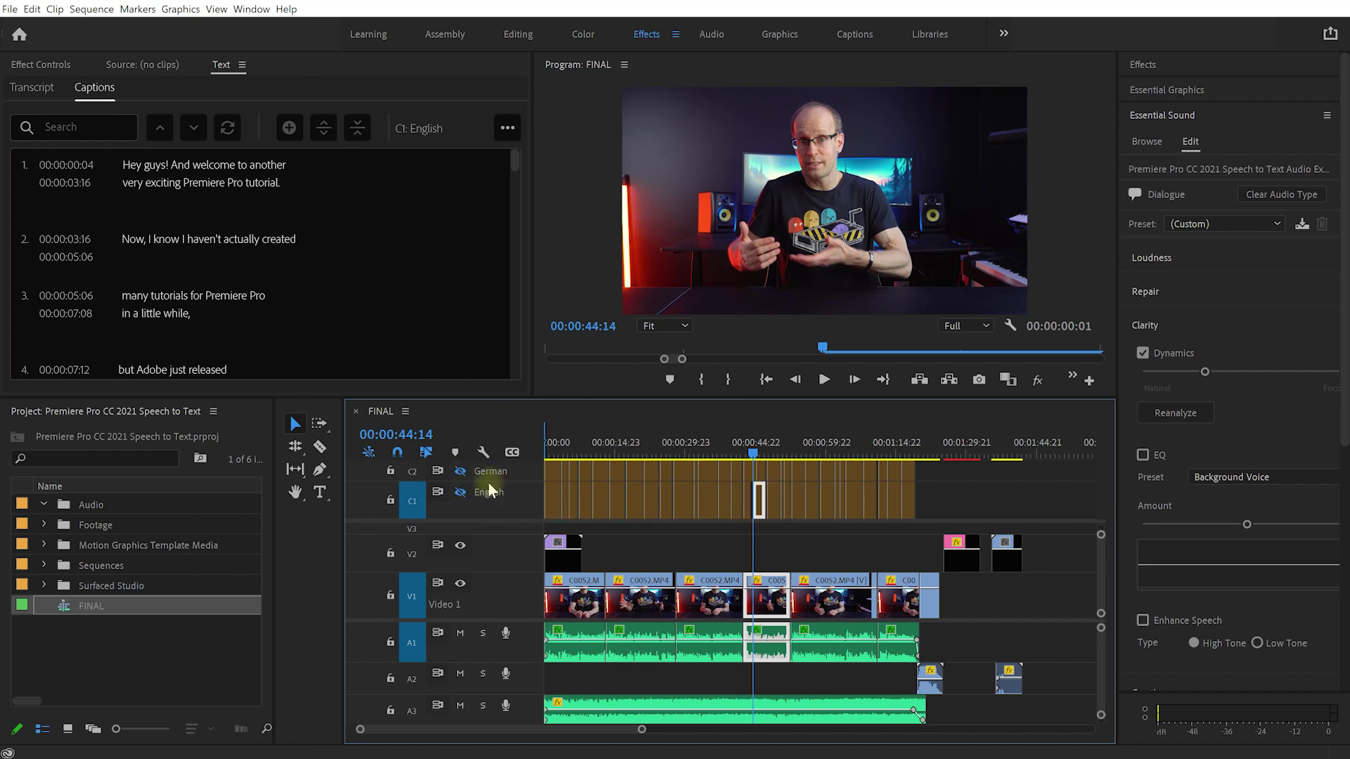
left_click(460, 473)
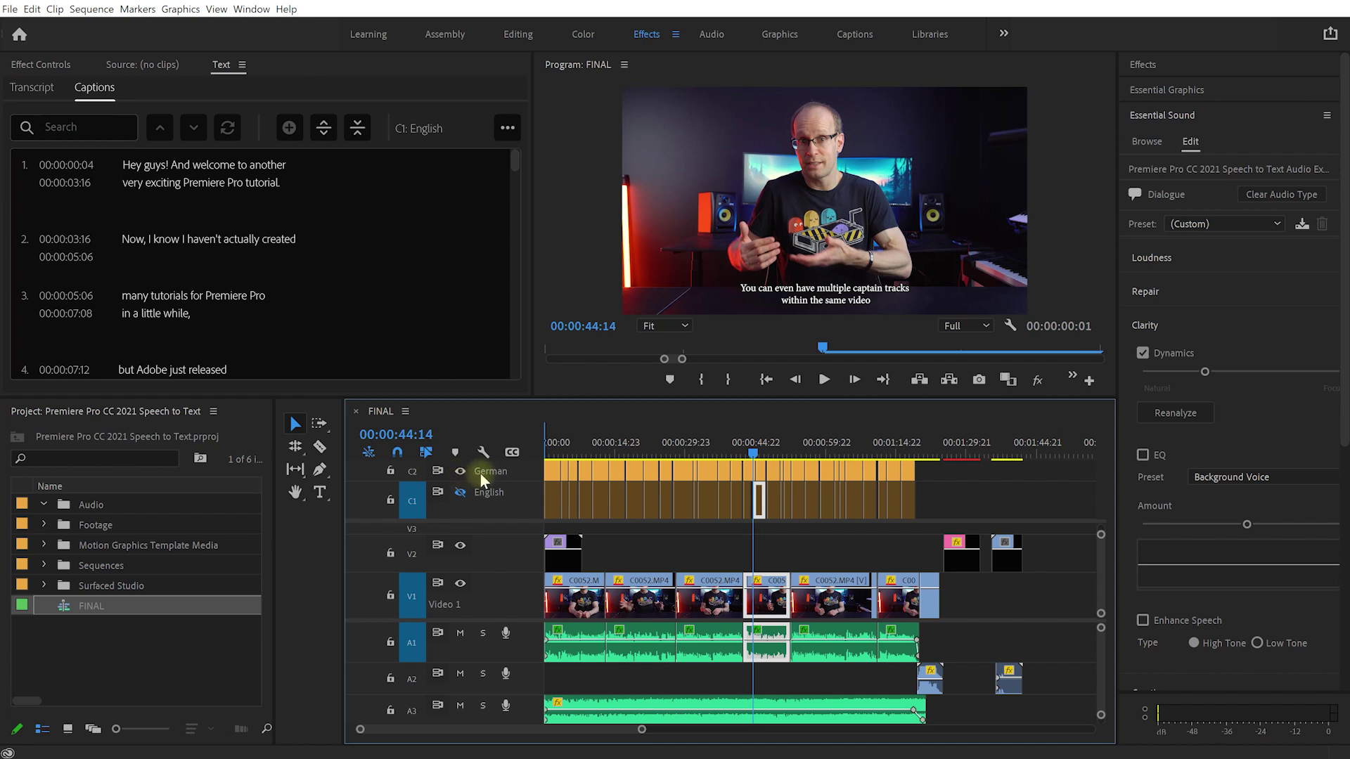
left_click(751, 478)
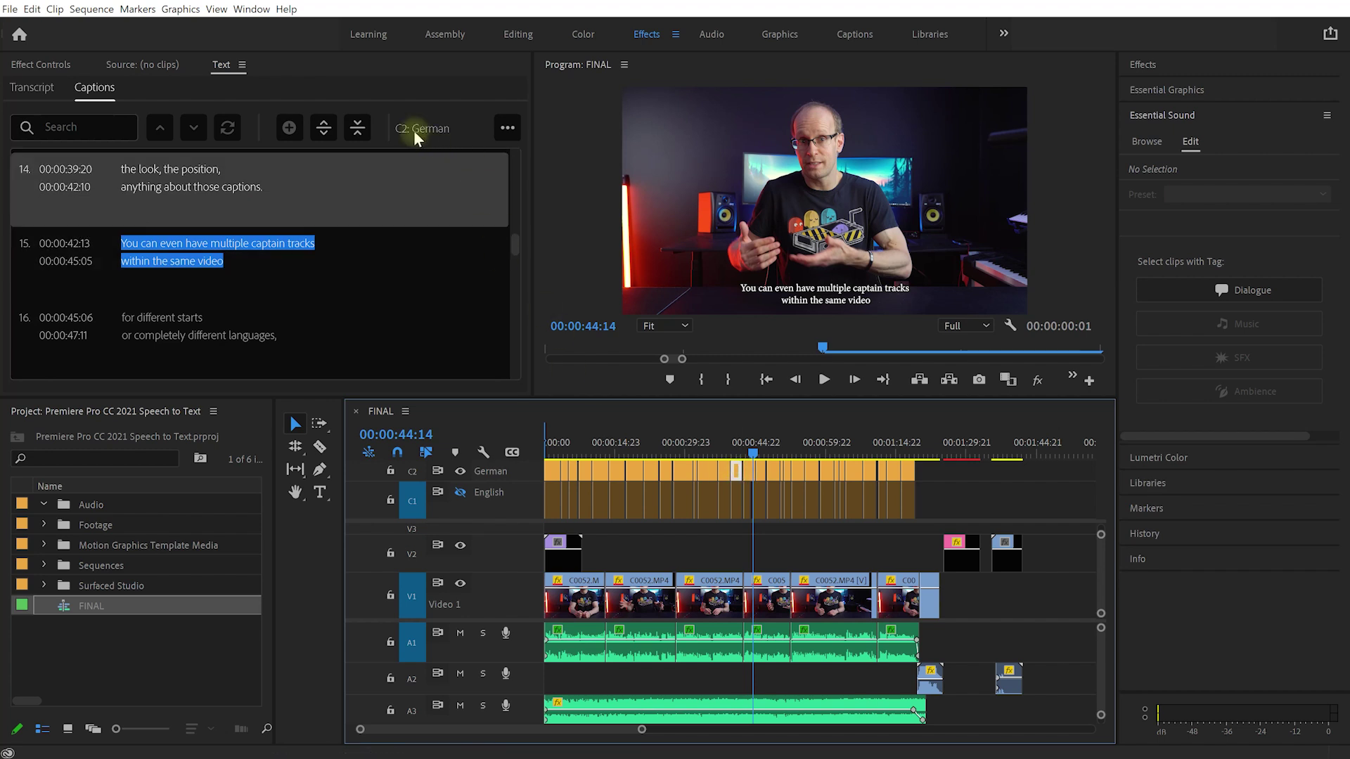
left_click(460, 471)
left_click(460, 492)
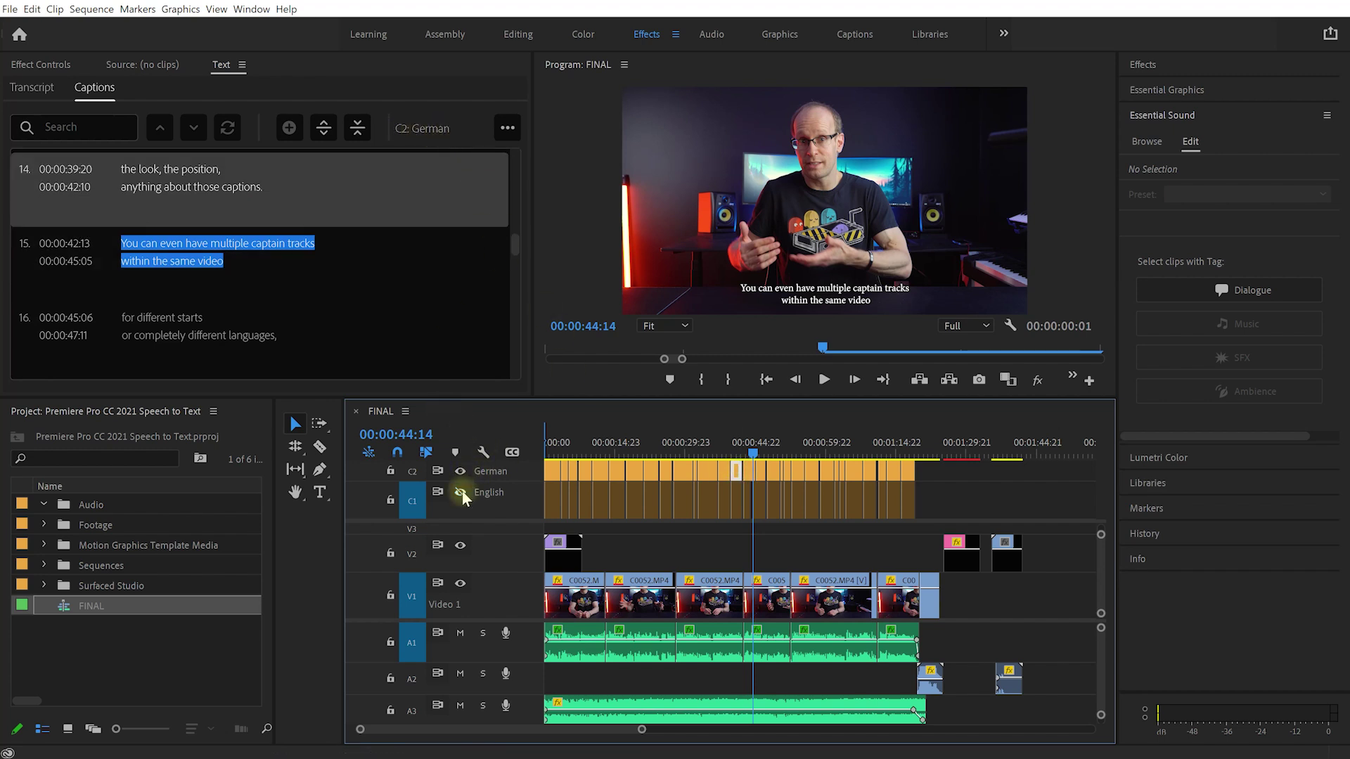
left_click(758, 501)
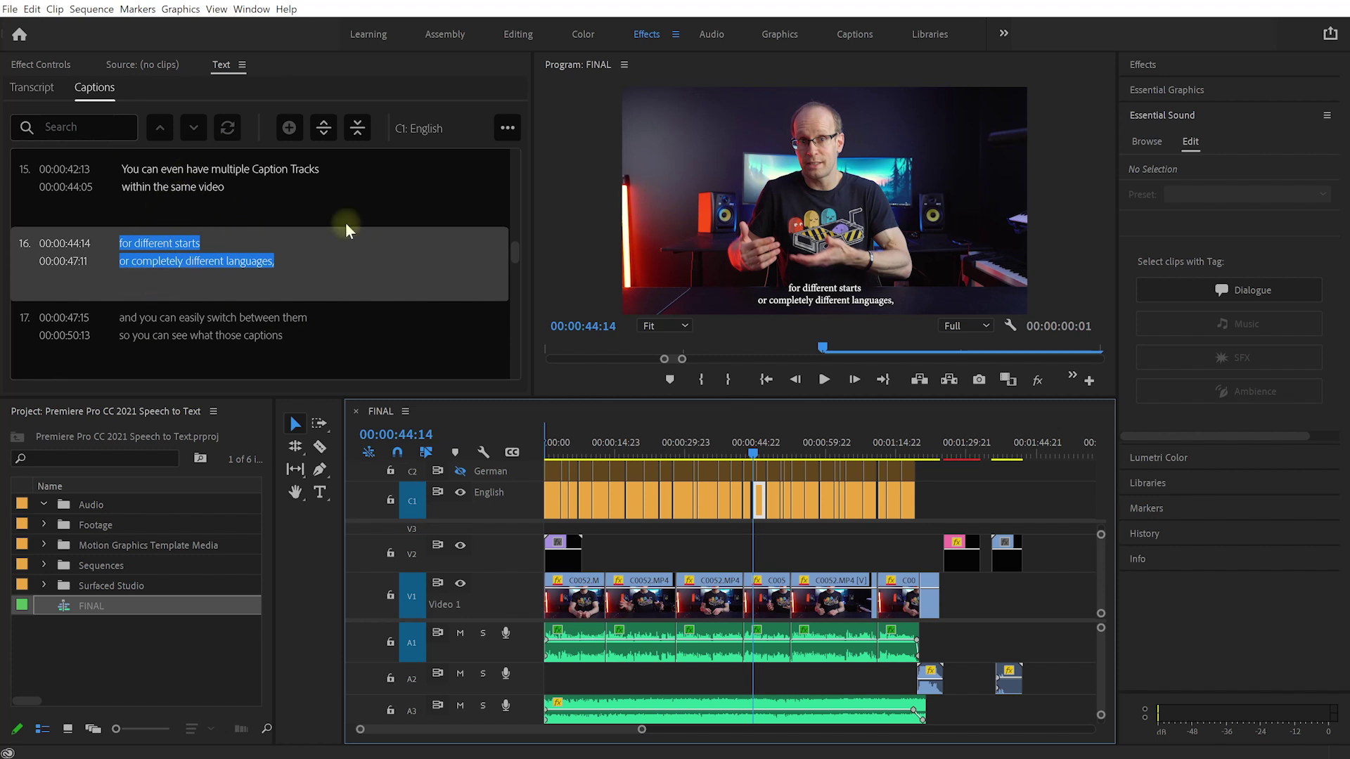
Step: Display the German captions again and move the preview to 00:00:52:21
left_click(461, 494)
left_click(462, 495)
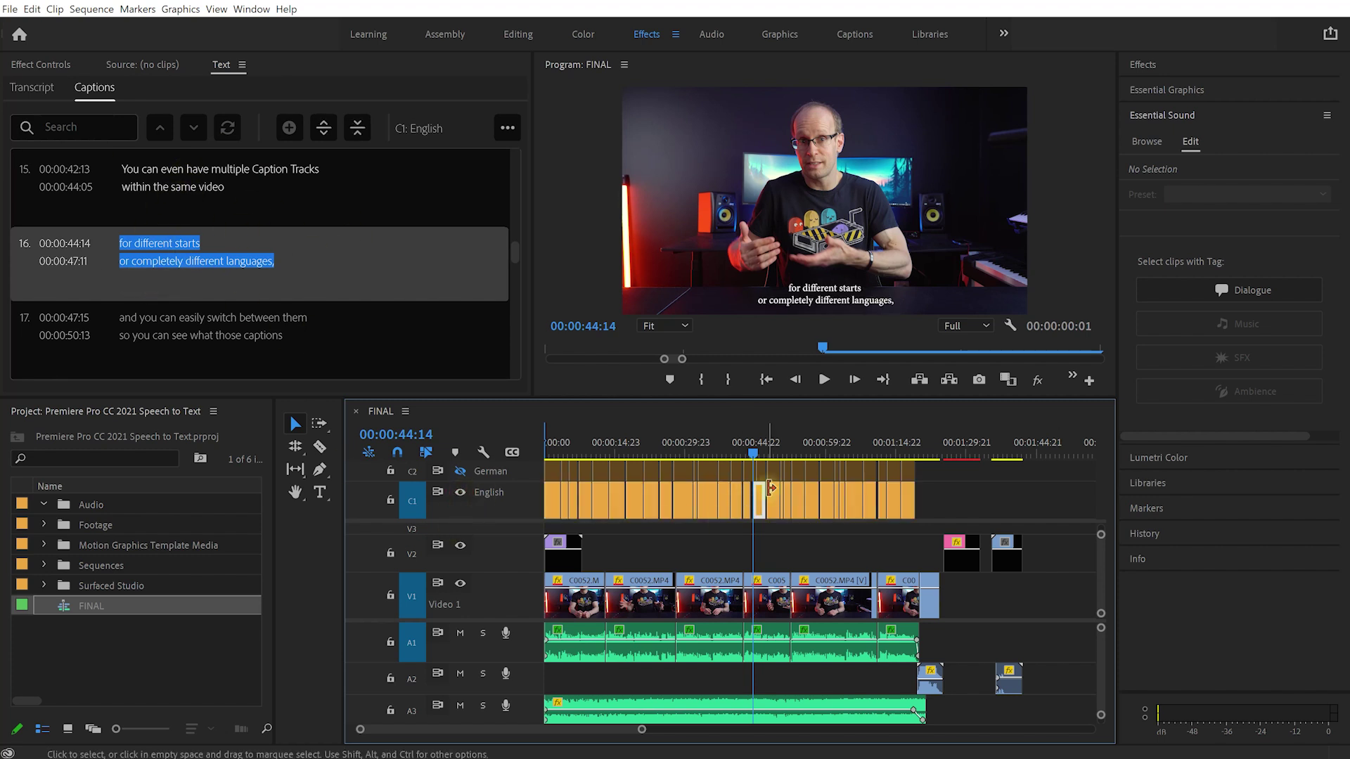
left_click(460, 471)
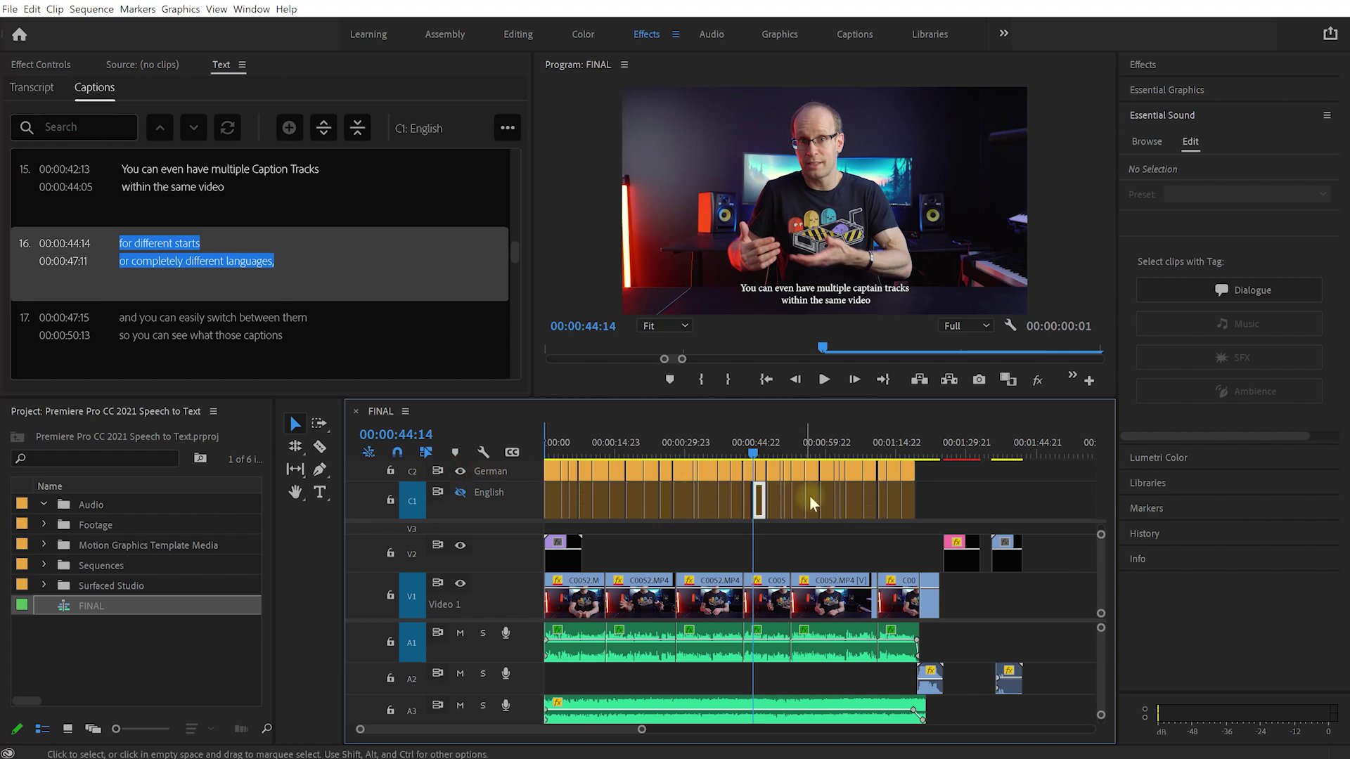
left_click_drag(765, 455, 792, 454)
left_click(807, 598)
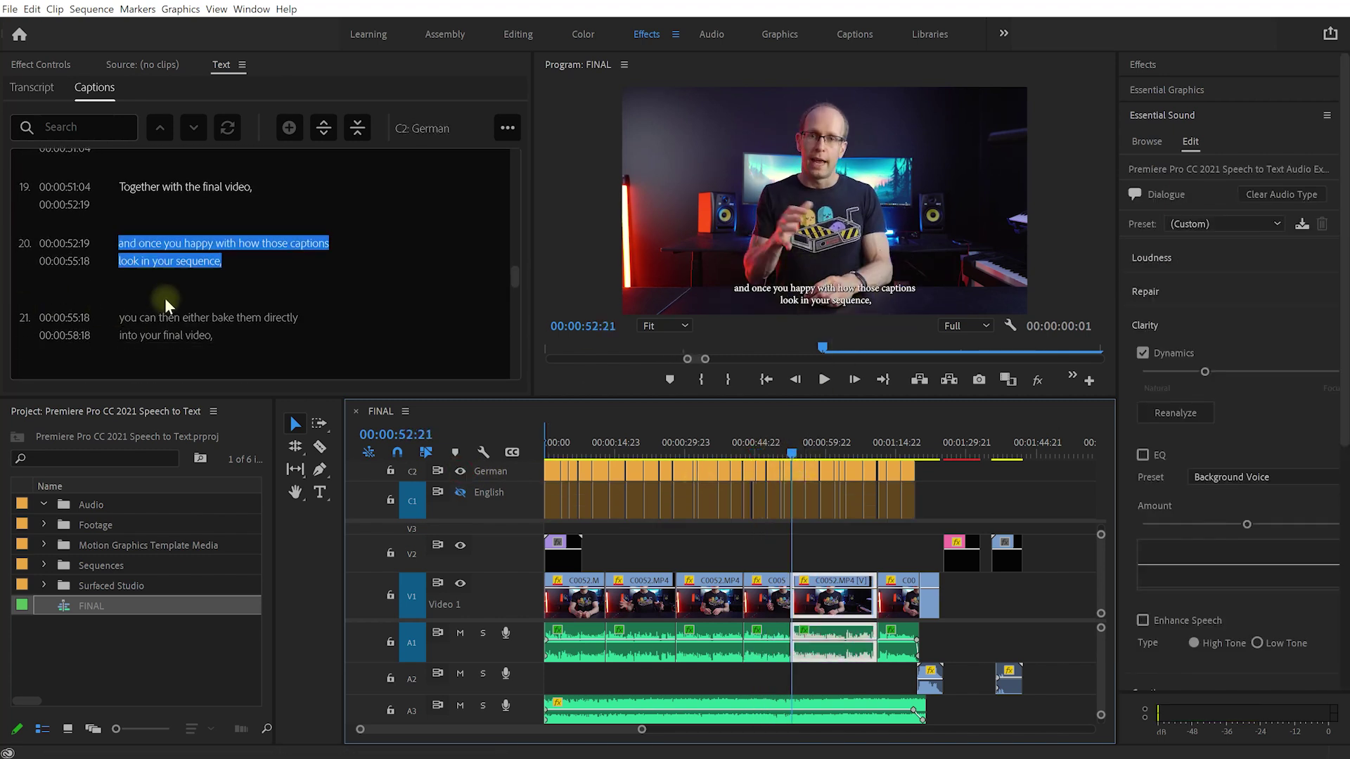
scroll(172, 292, "up", 15)
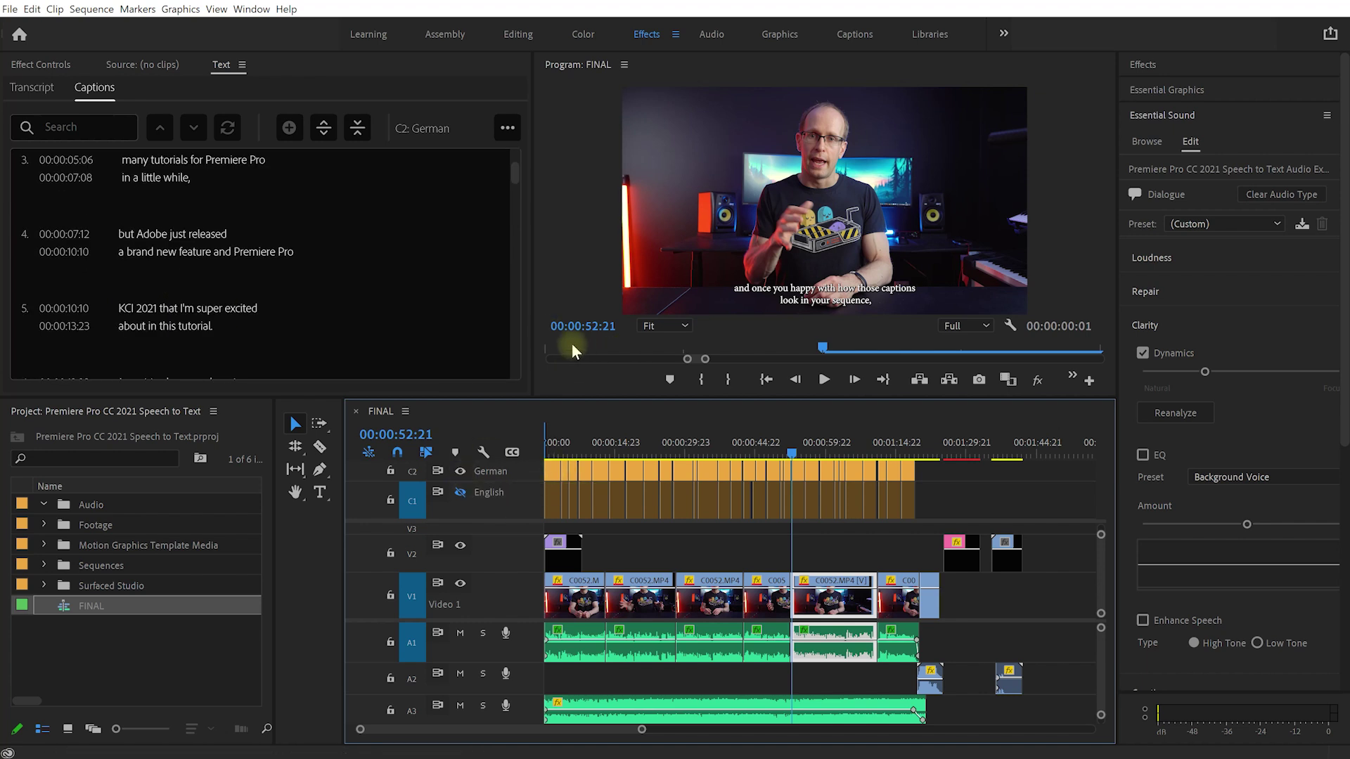
Step: Enlarge the preview and move the German caption at 00:00:52:21 slightly up and left
left_click_drag(622, 398, 610, 490)
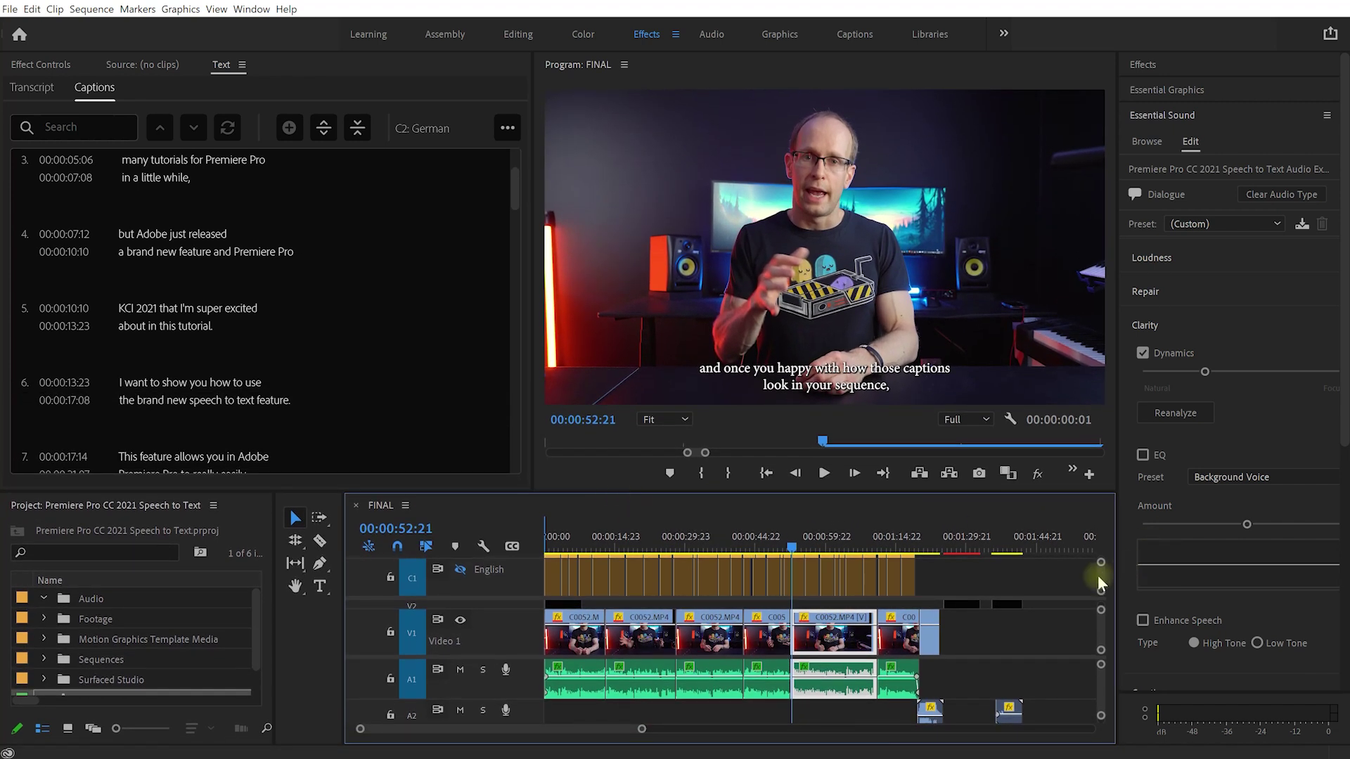
scroll(1106, 582, "up", 2)
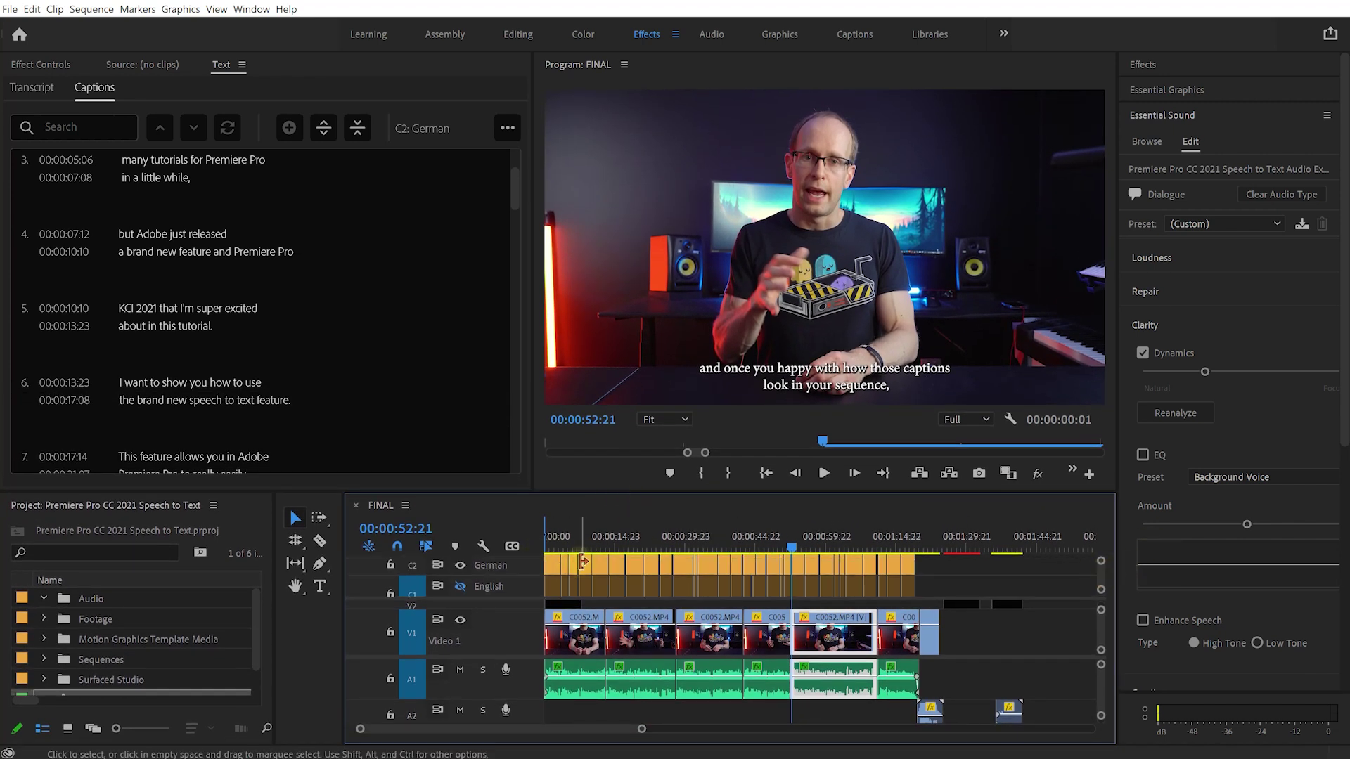
left_click(796, 572)
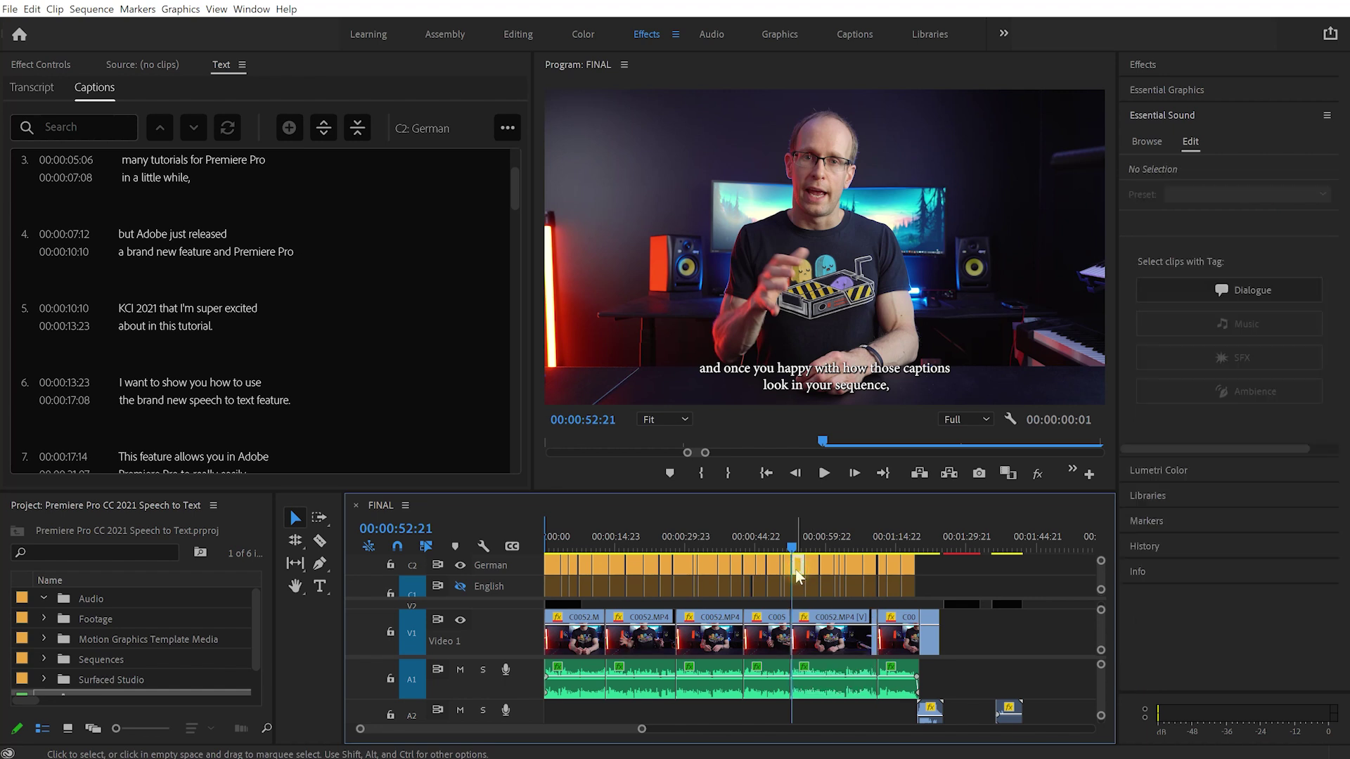
left_click(803, 377)
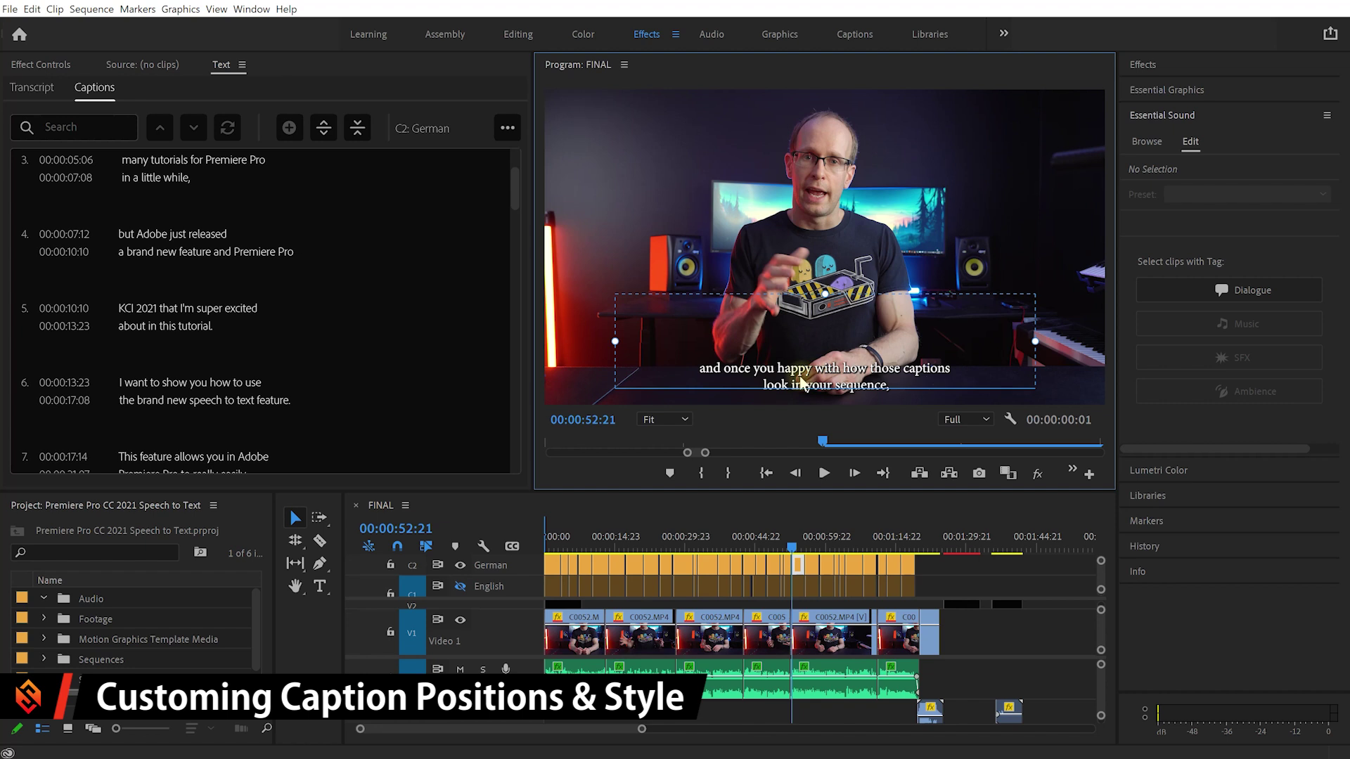
left_click_drag(801, 378, 794, 363)
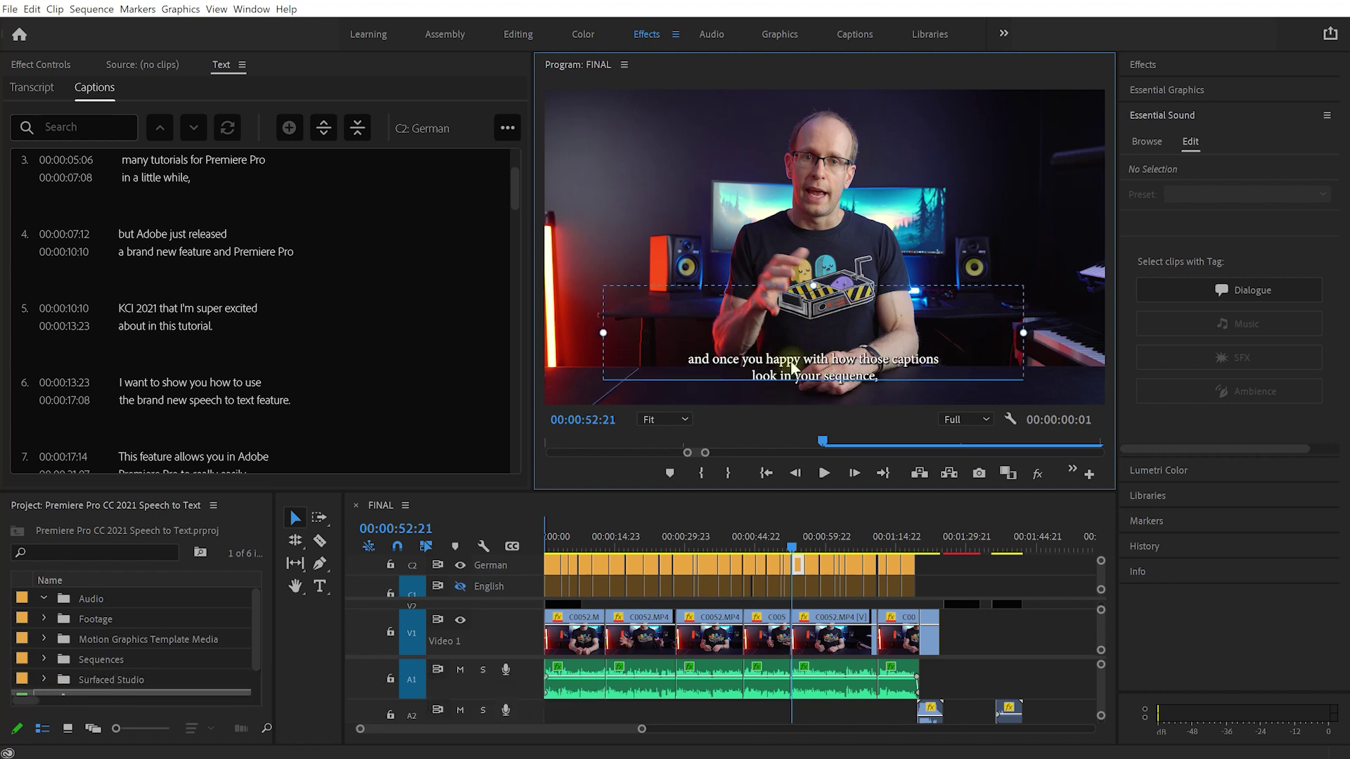
Step: Change the caption font, enlarge the text, left-align it and reposition the caption block
left_click(1189, 92)
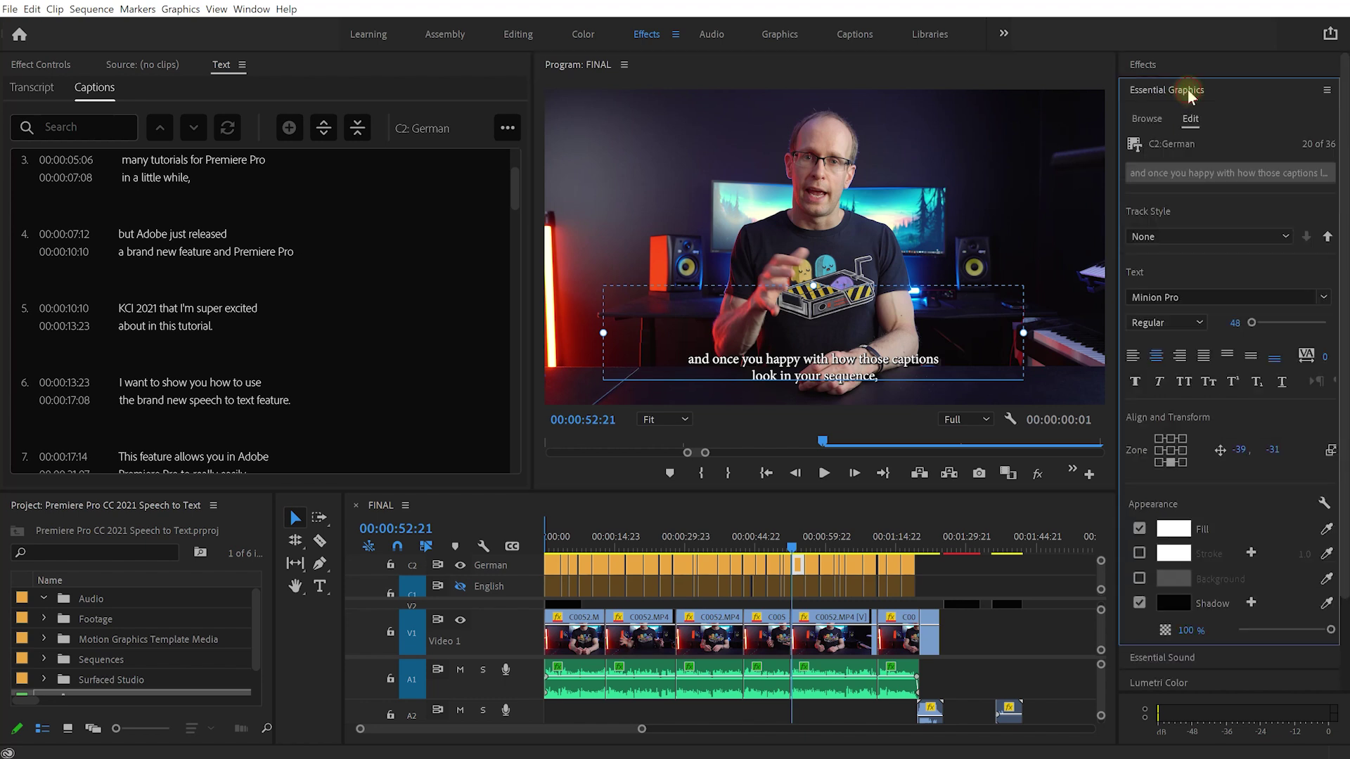
left_click_drag(844, 366, 870, 368)
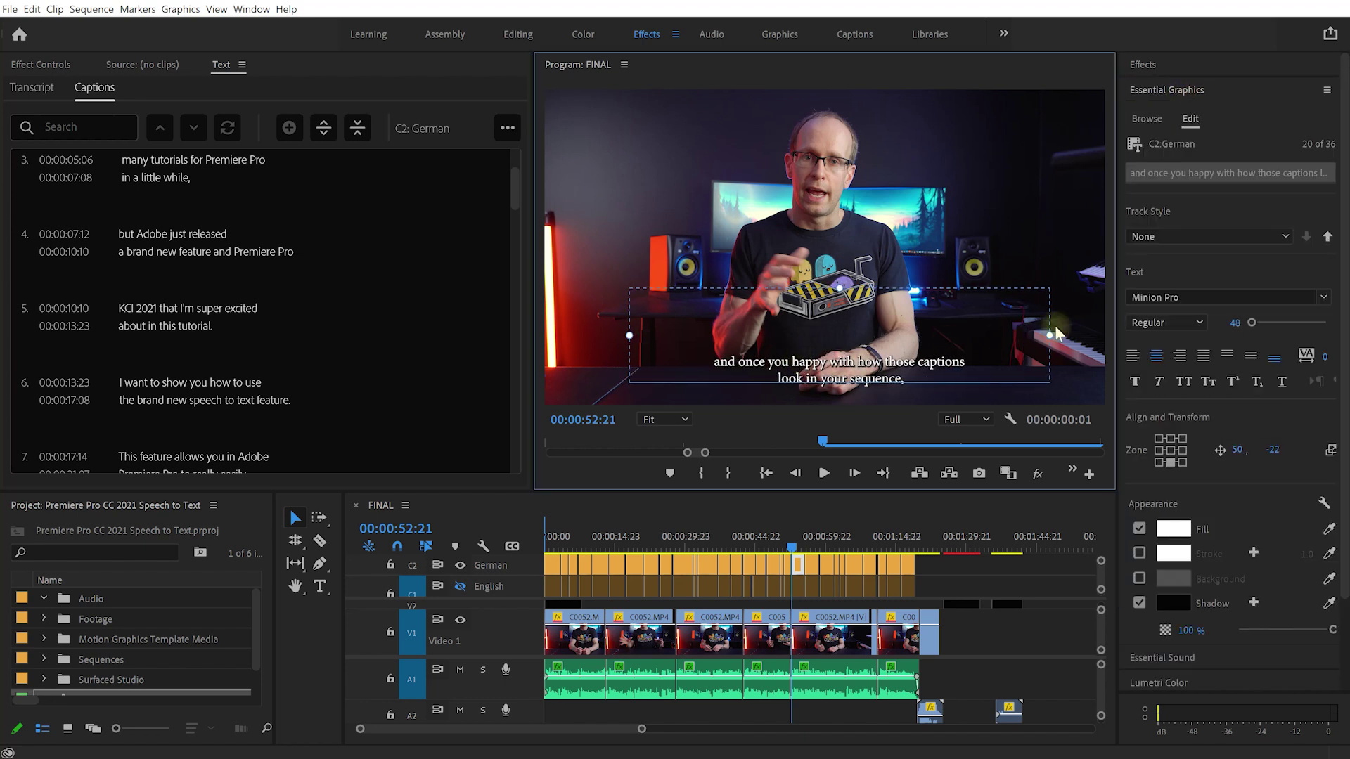
left_click(1324, 301)
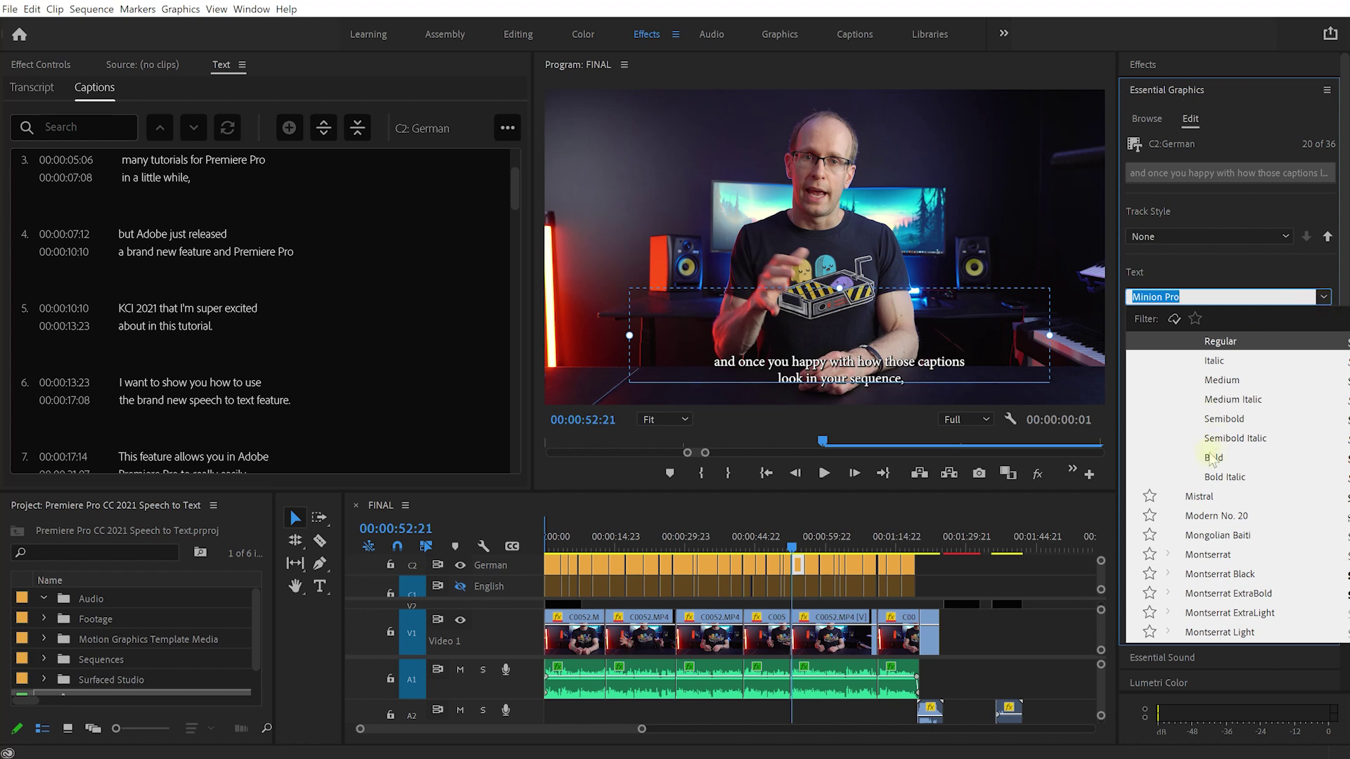
scroll(1228, 519, "down", 5)
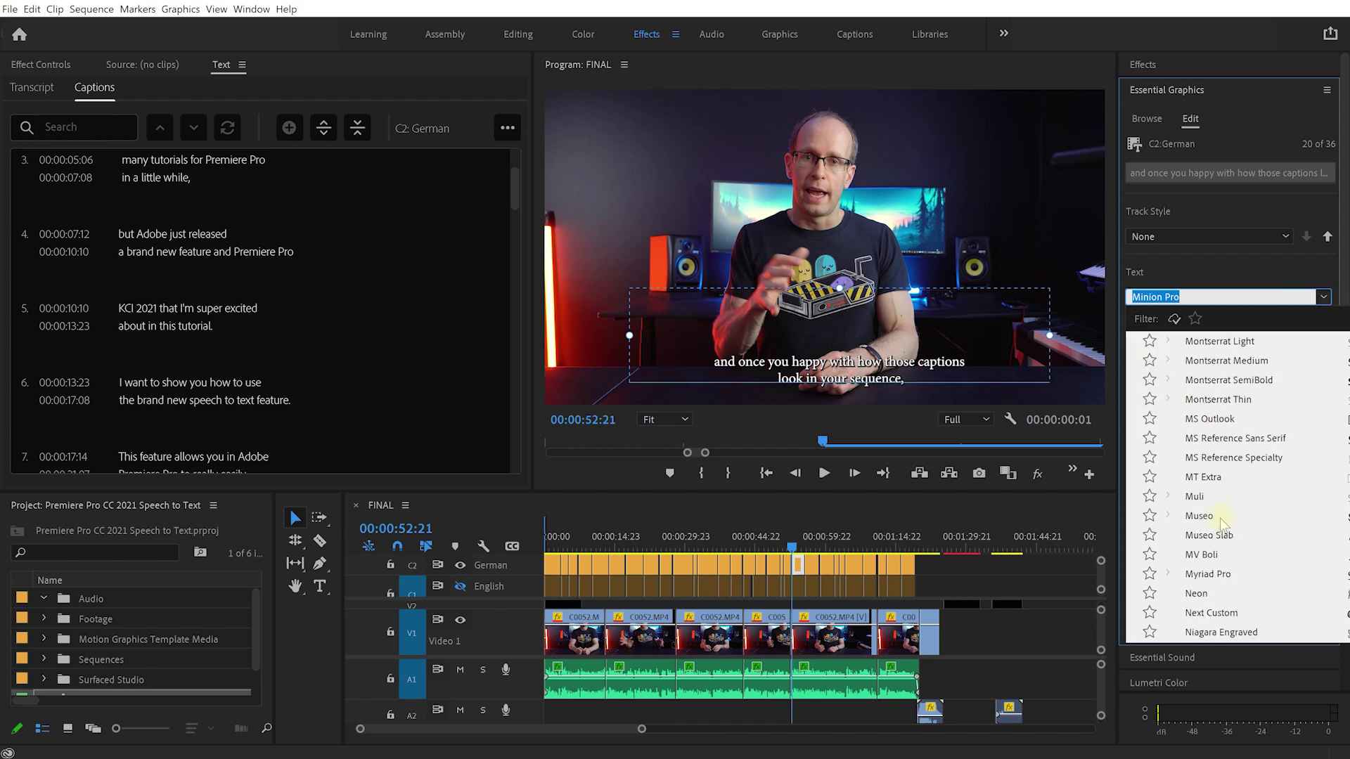
left_click(1220, 521)
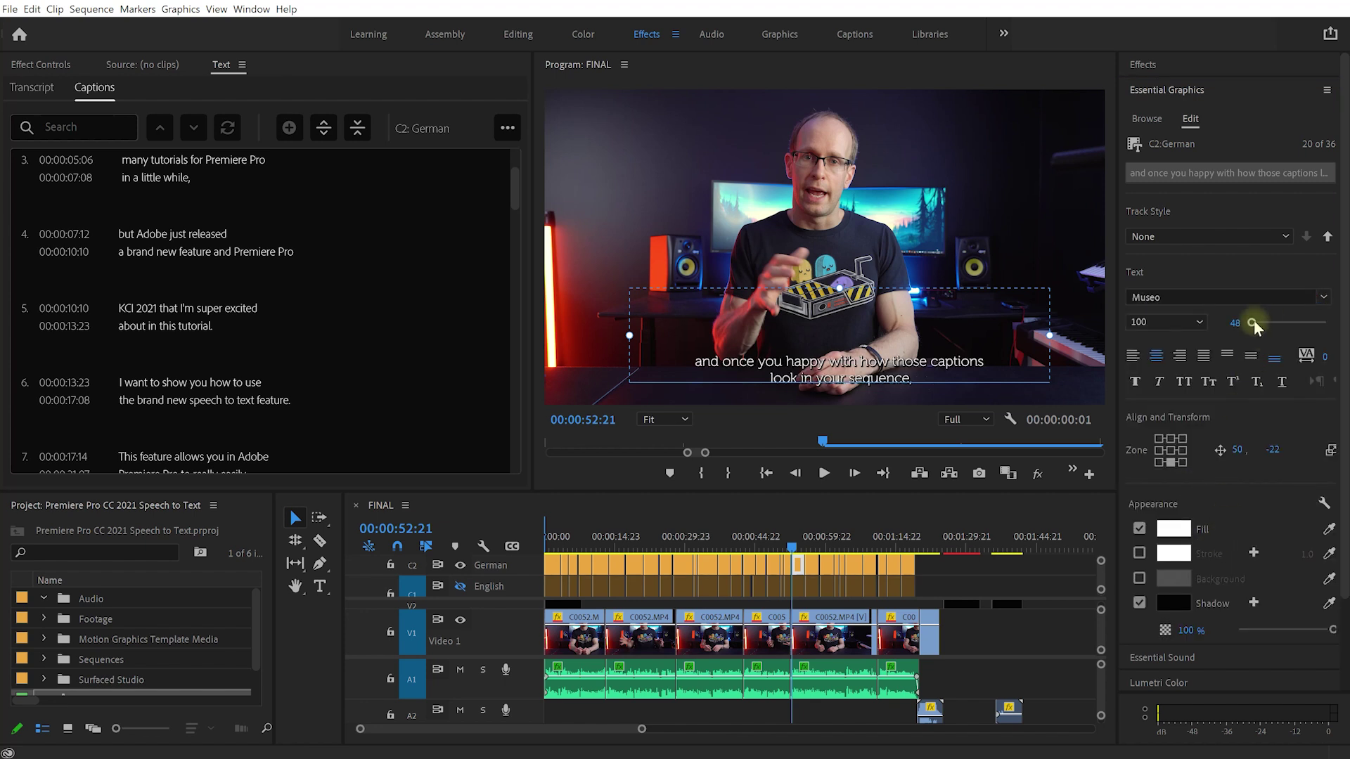
left_click_drag(1254, 325, 1256, 323)
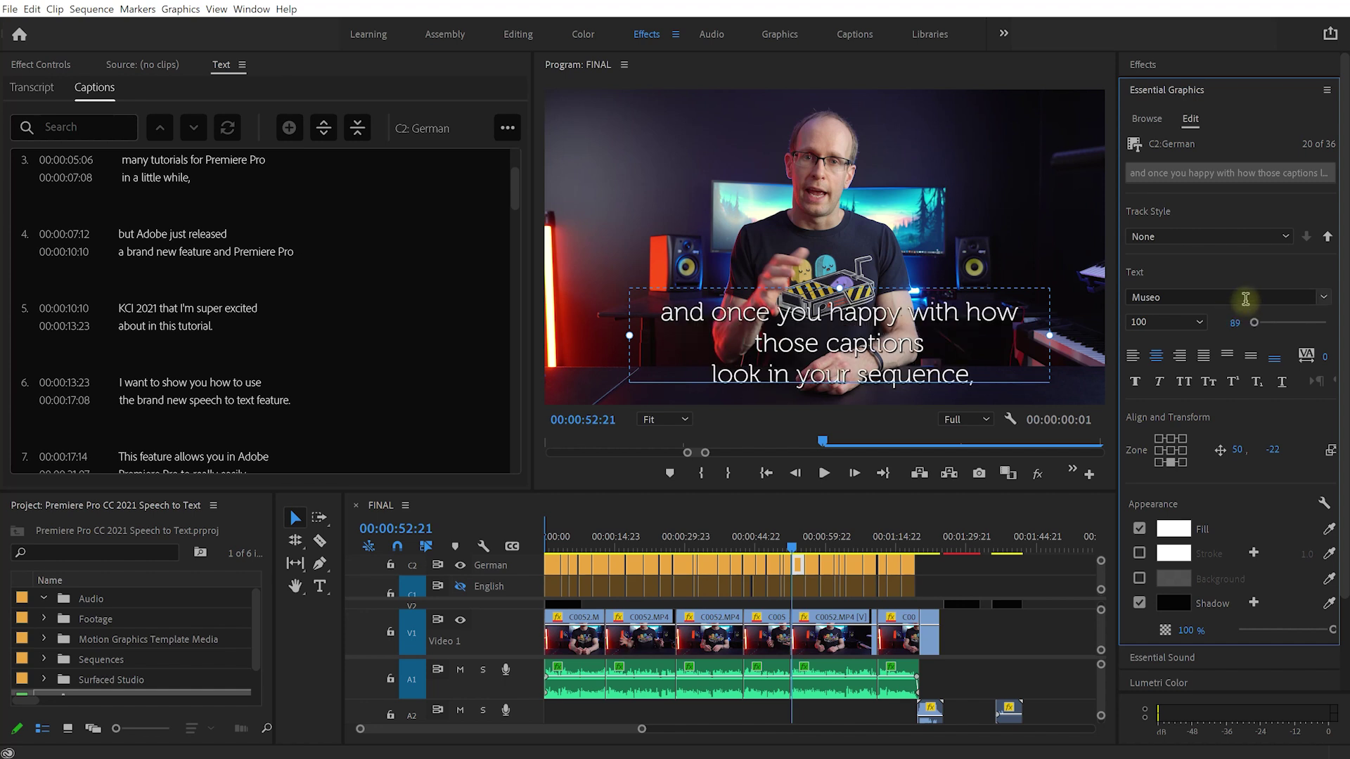
left_click(1133, 356)
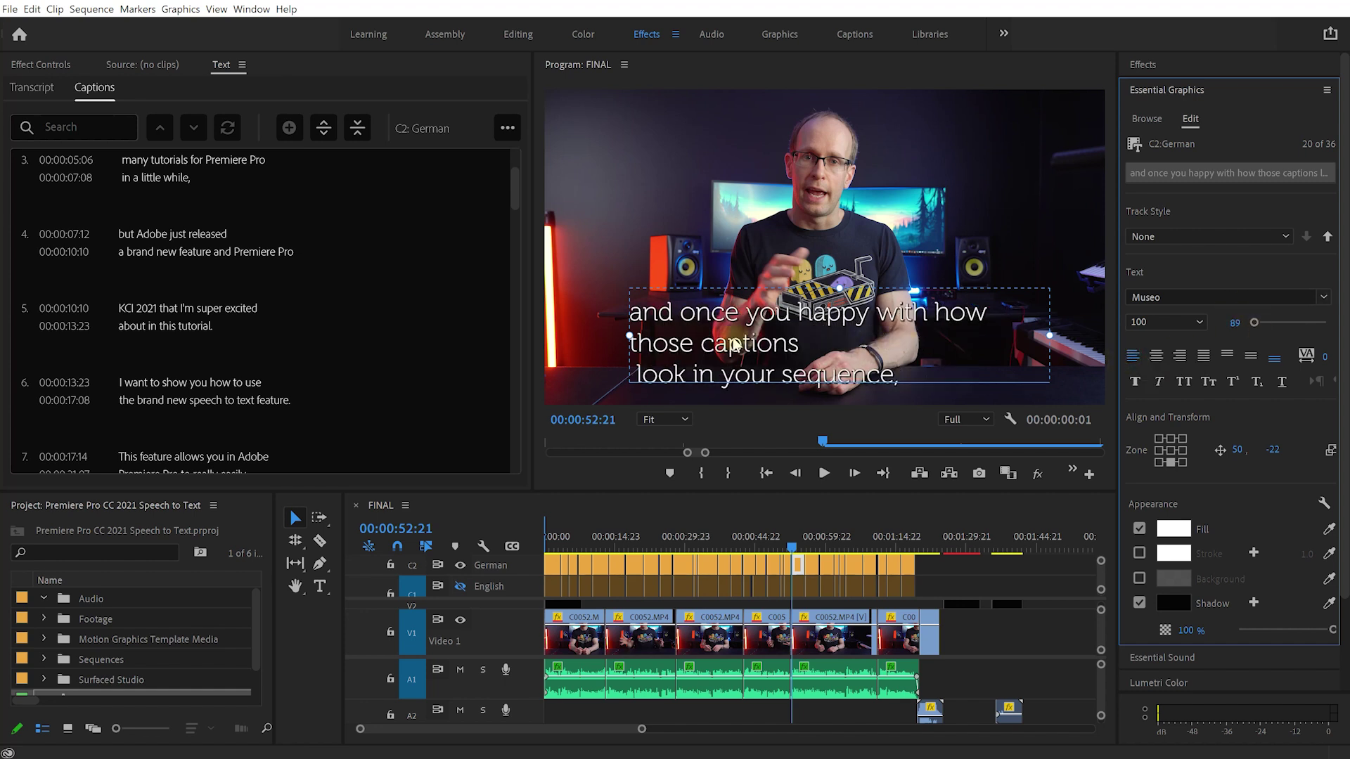
left_click_drag(735, 343, 686, 382)
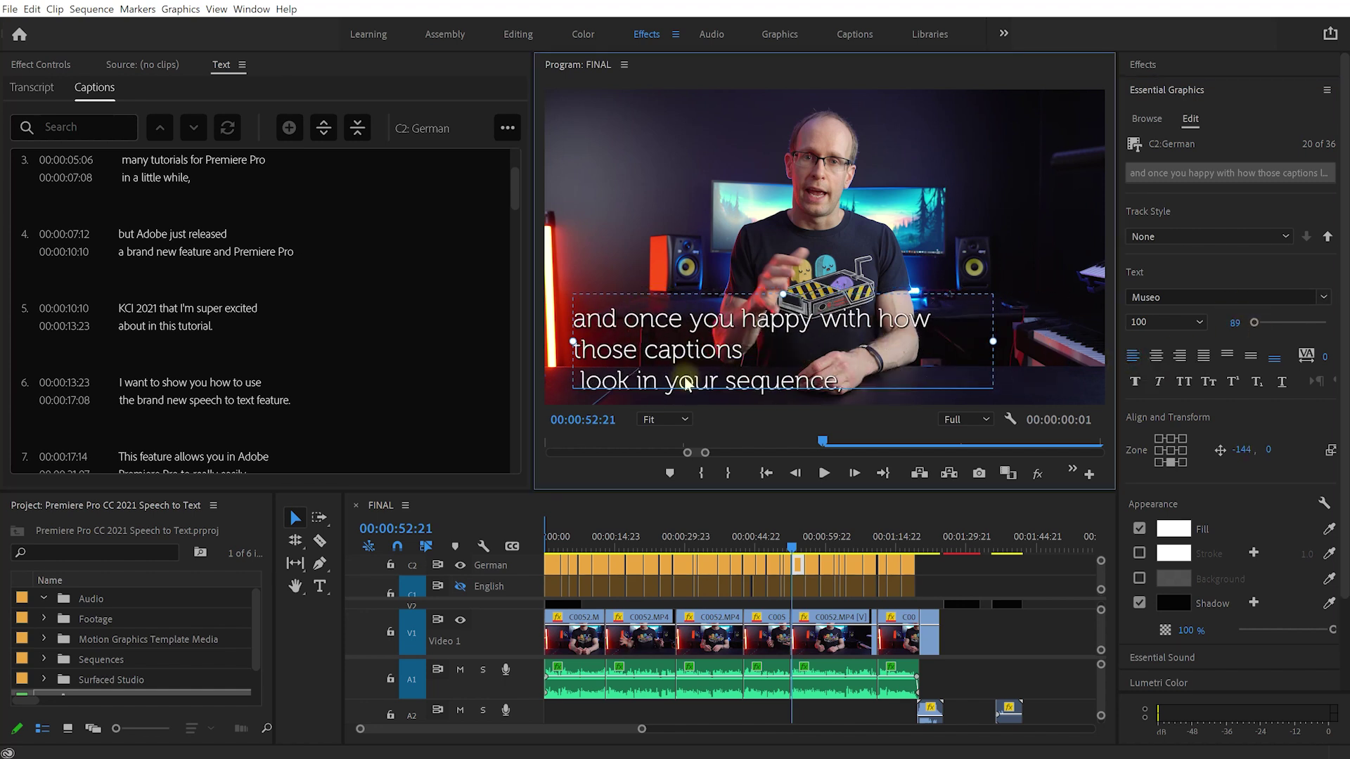
left_click(795, 550)
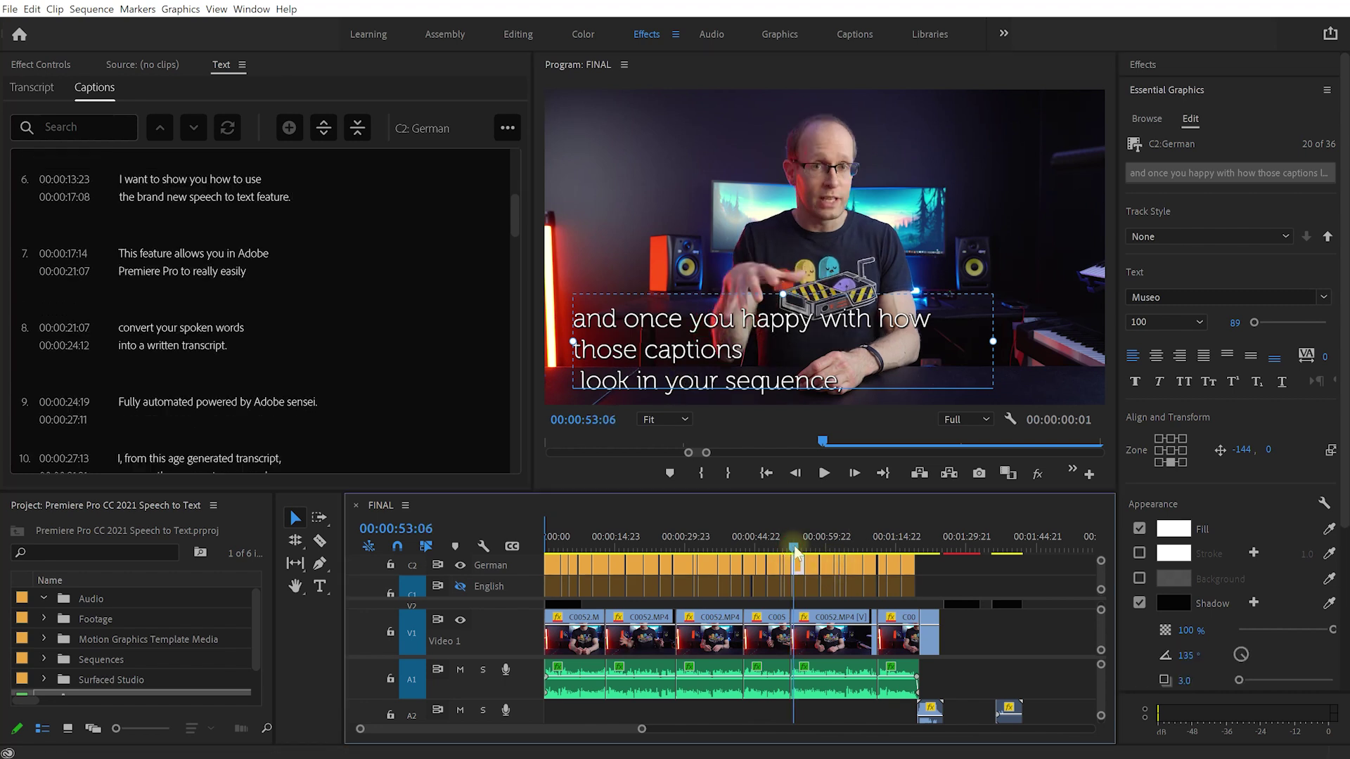
left_click_drag(795, 550, 810, 552)
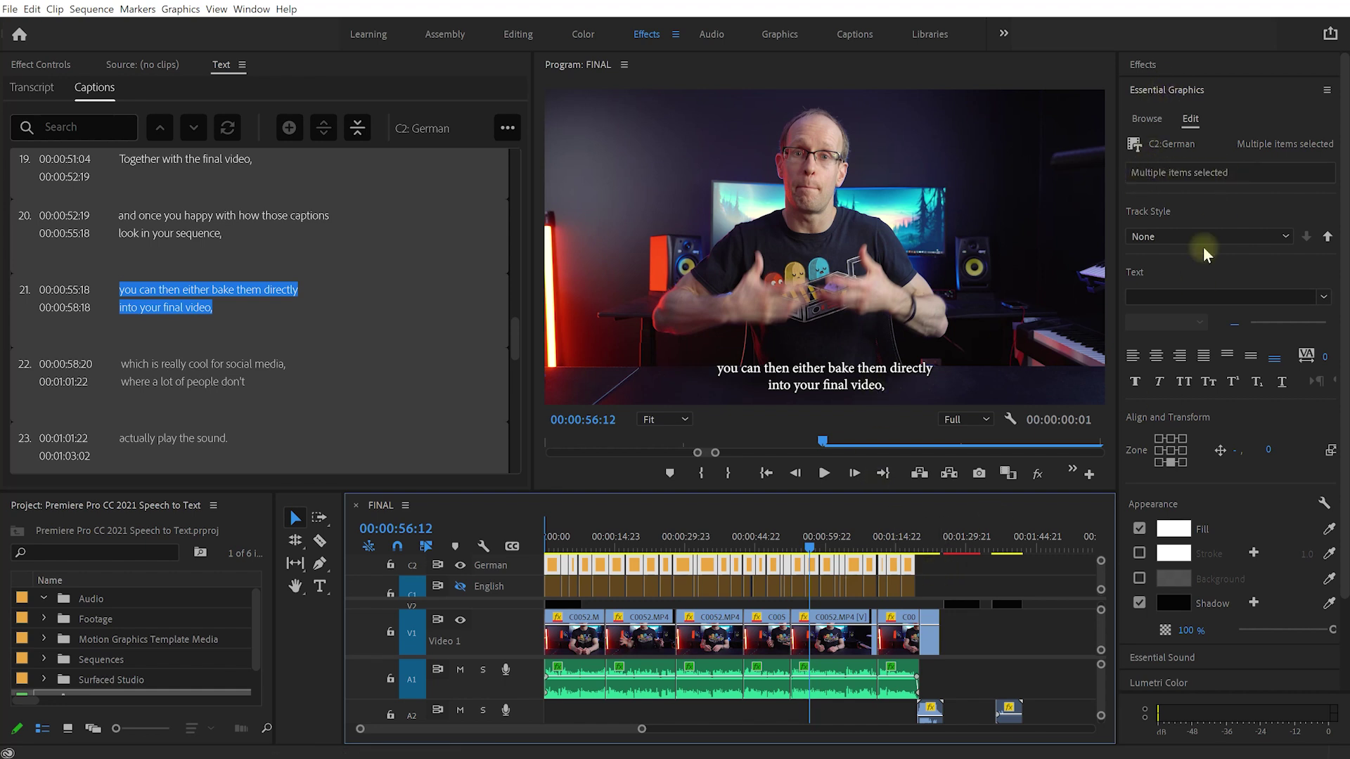
Step: Right-align the German captions with a black background, placed in the bottom-right zone
left_click(1324, 297)
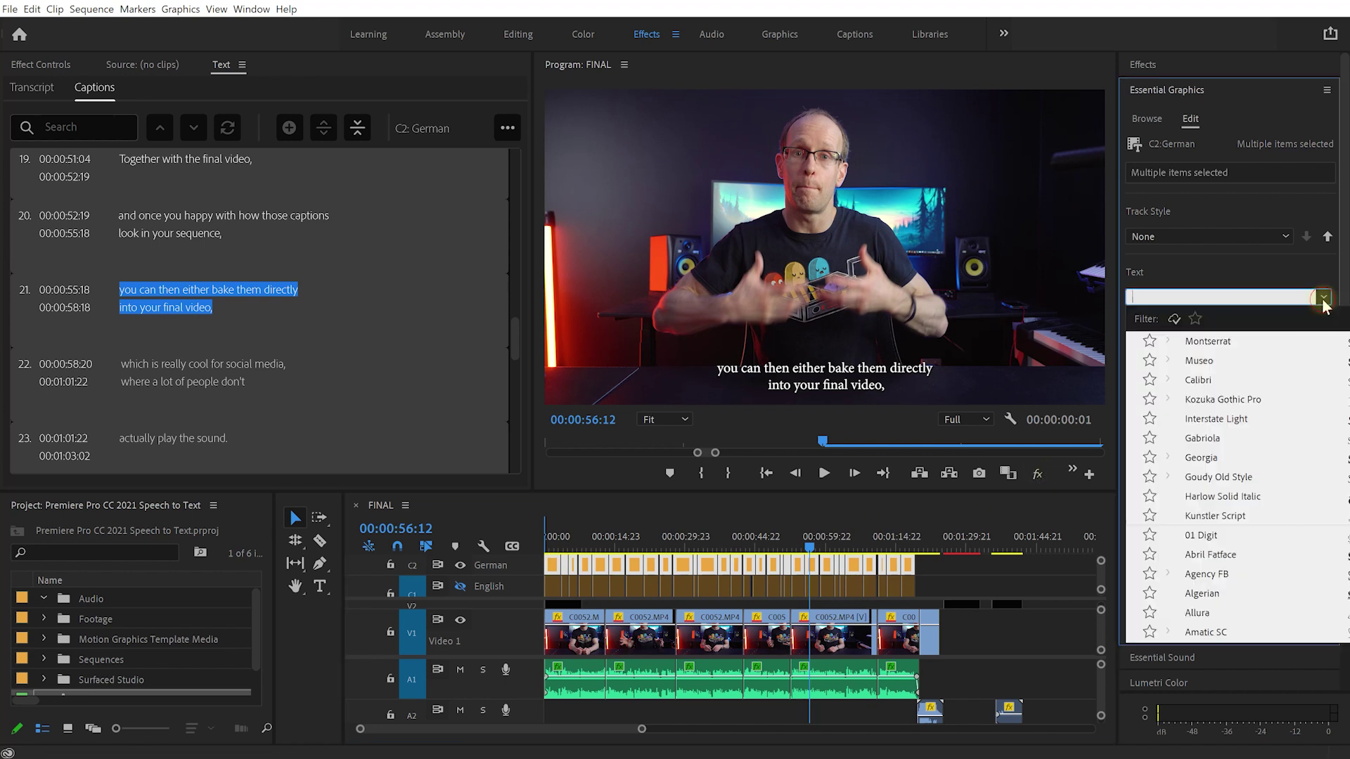
key("Escape")
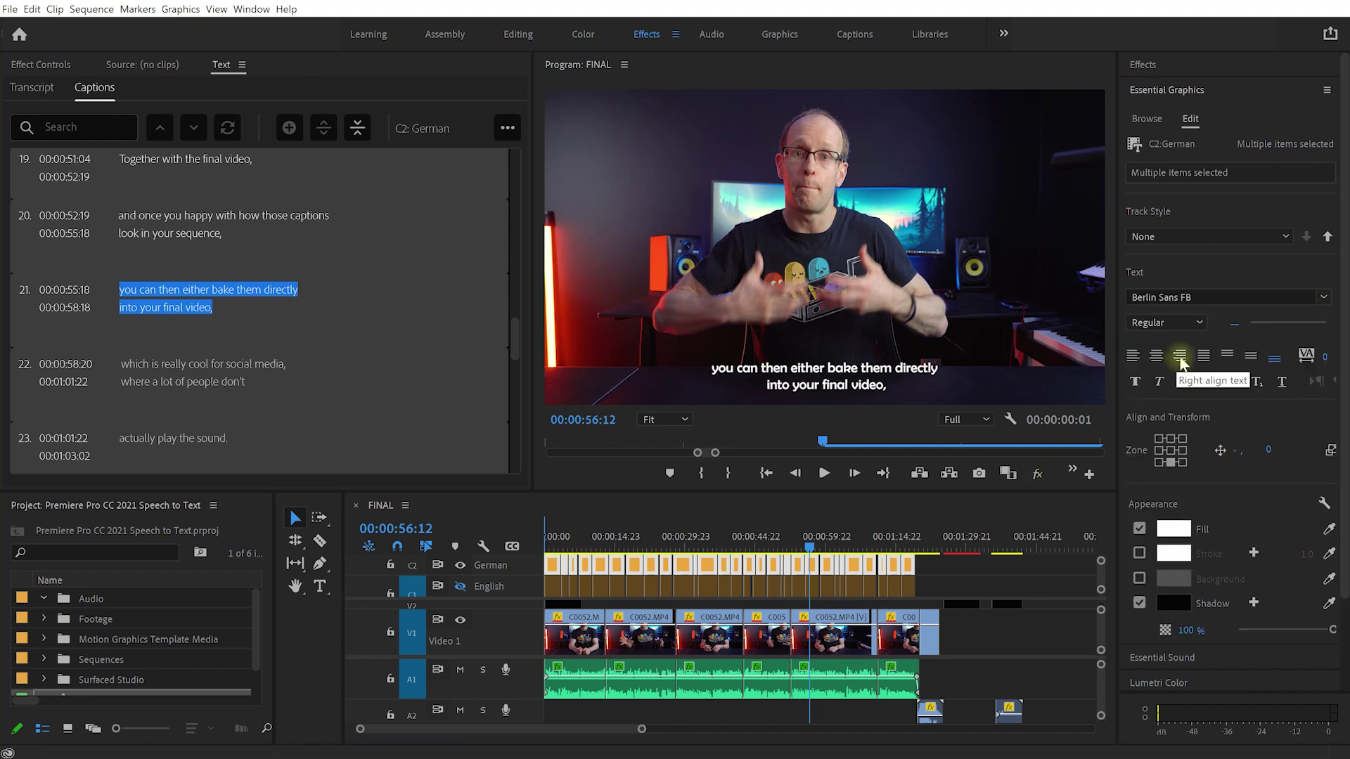
left_click(1181, 356)
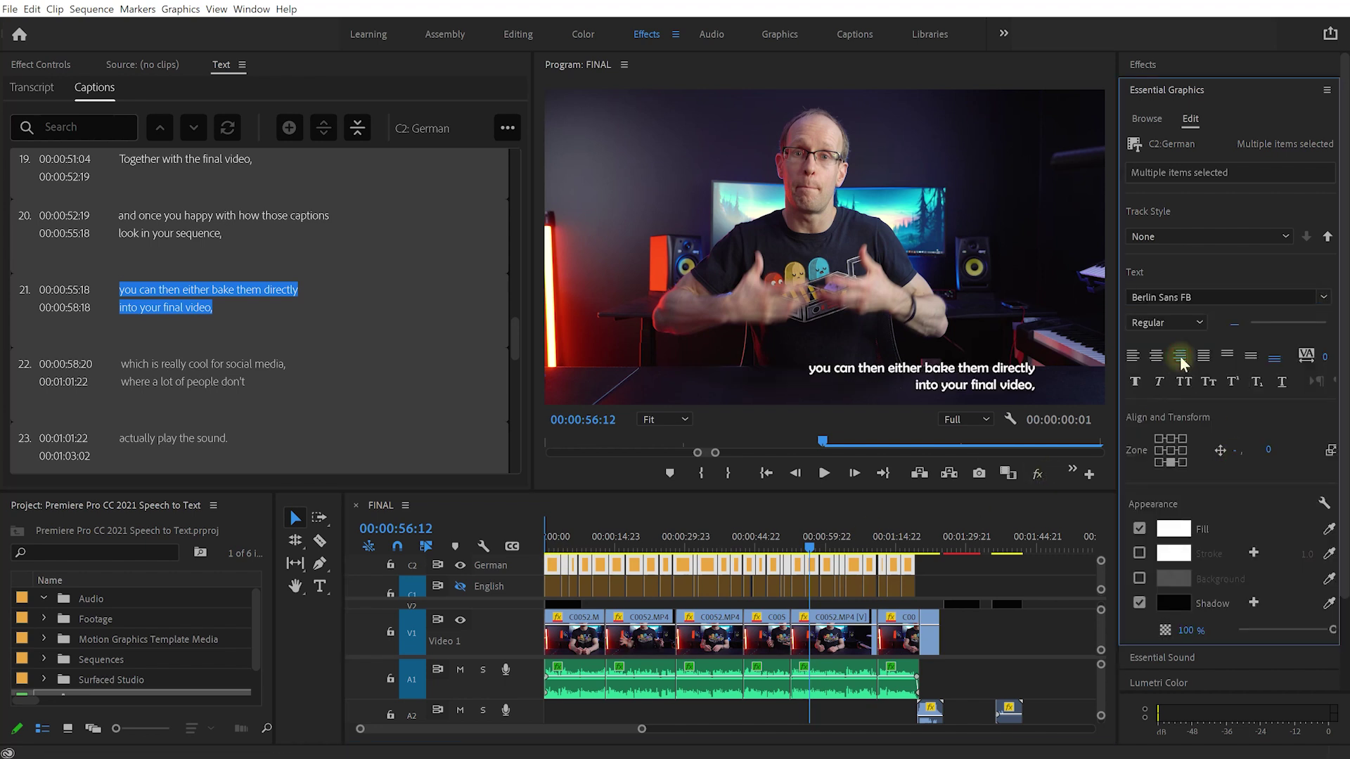
left_click(1140, 580)
left_click(1172, 580)
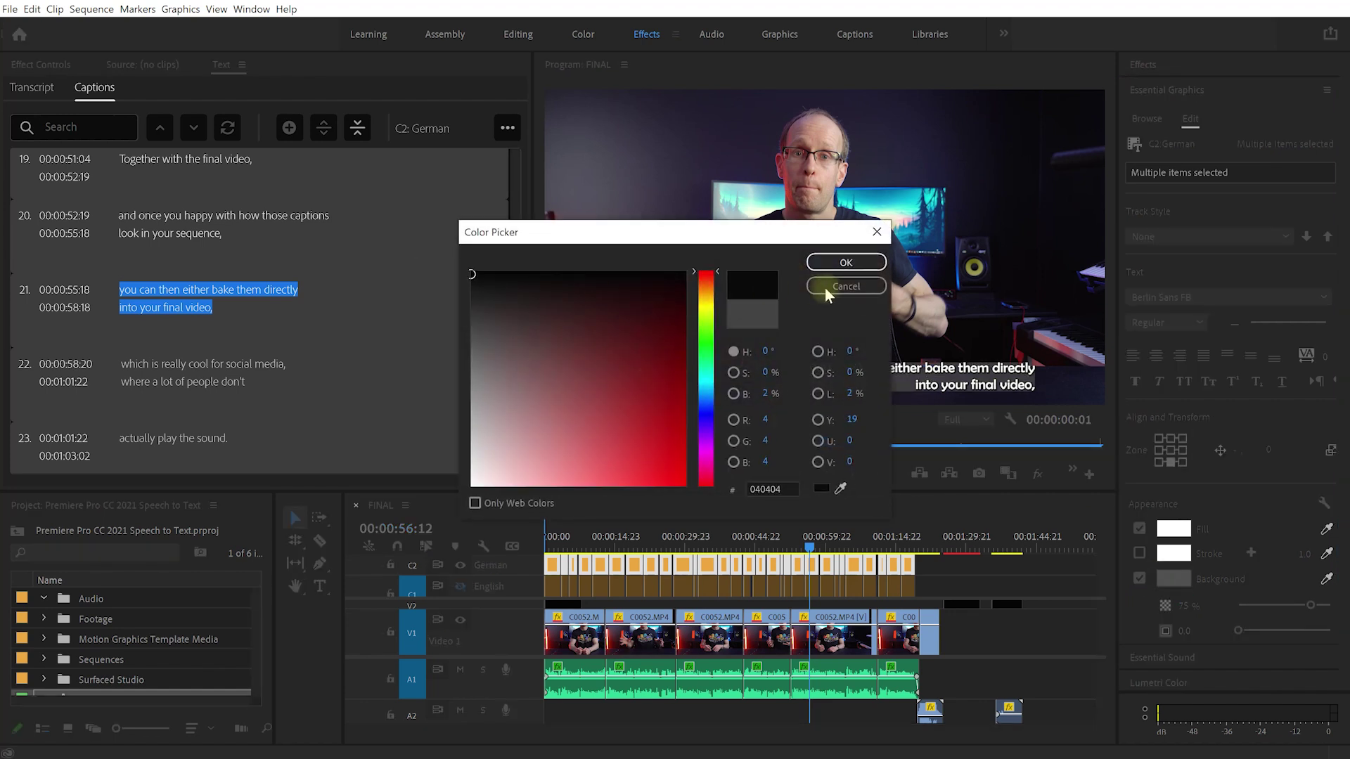
left_click(844, 264)
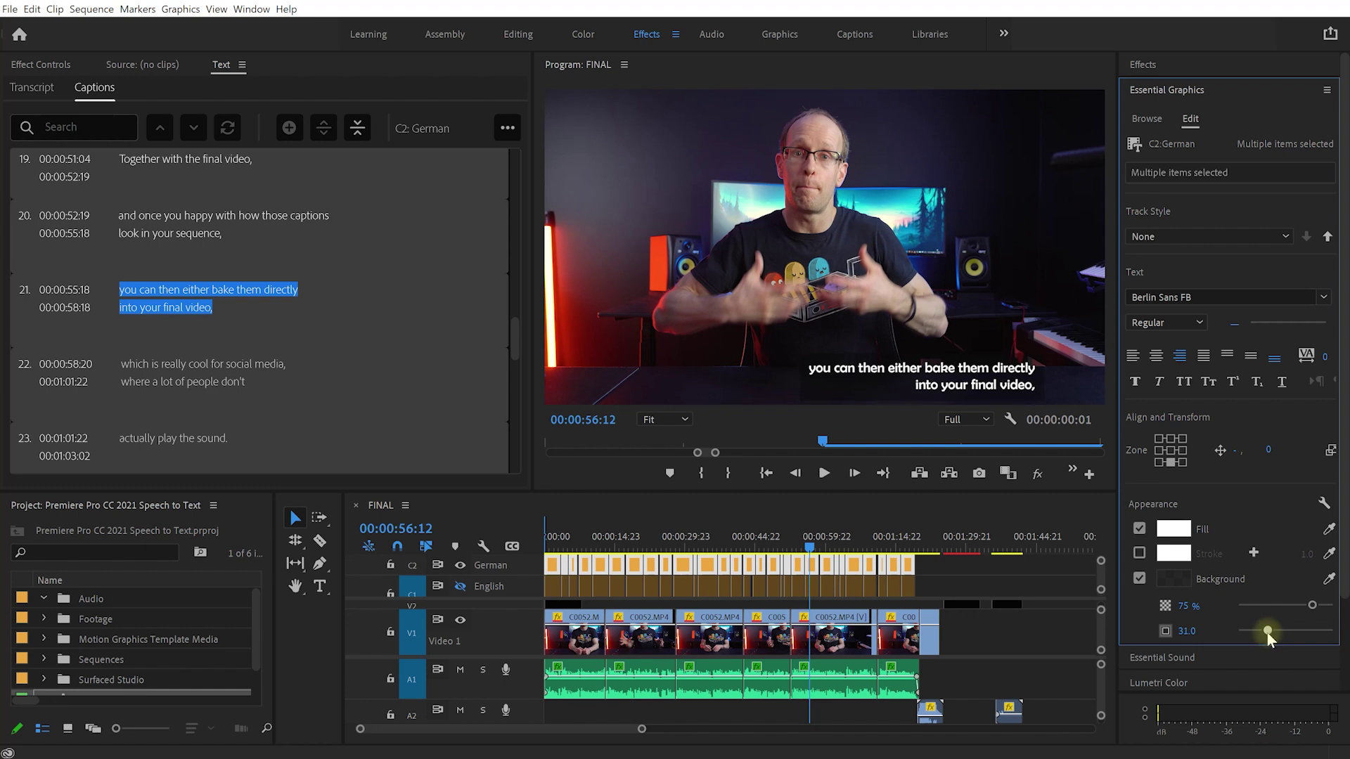
left_click(1182, 451)
left_click(1182, 462)
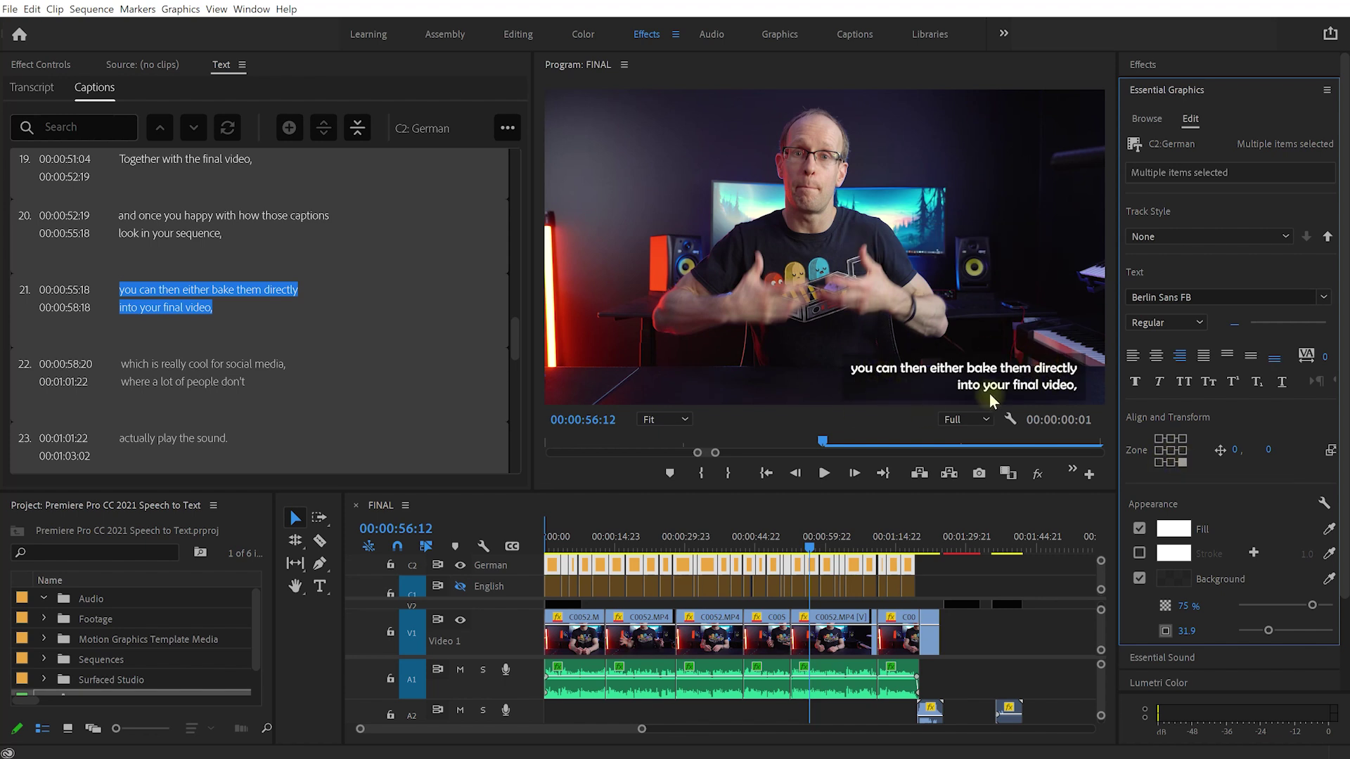
scroll(1255, 552, "down", 2)
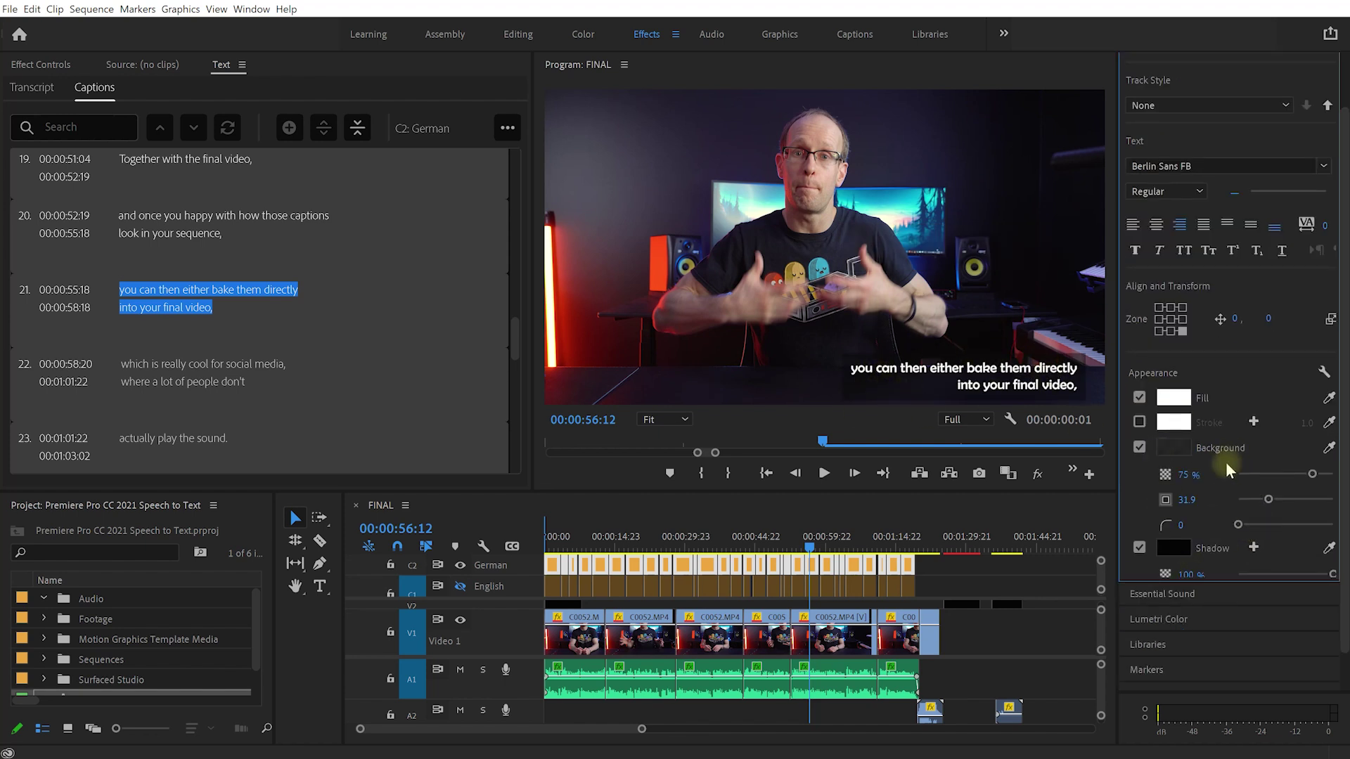
scroll(1227, 471, "down", 1)
scroll(1224, 454, "up", 3)
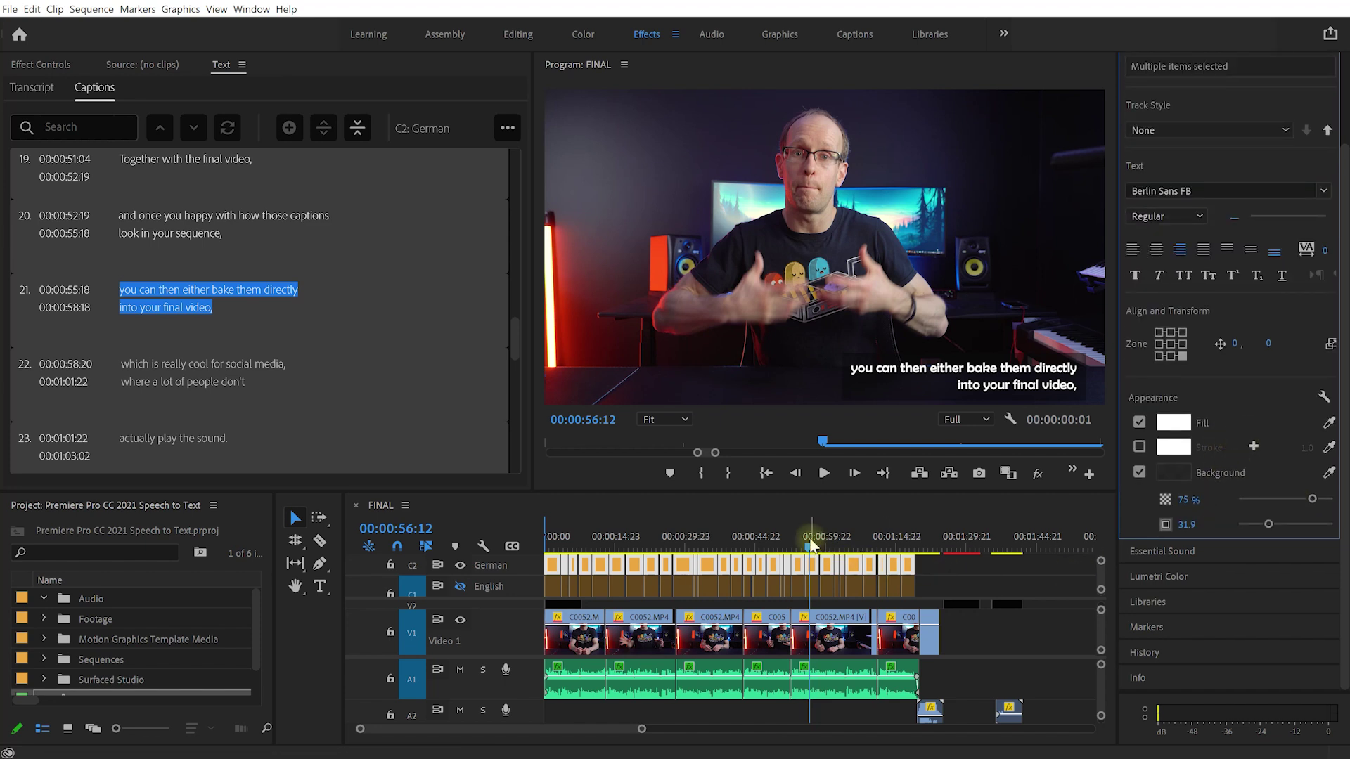
left_click_drag(812, 545, 756, 555)
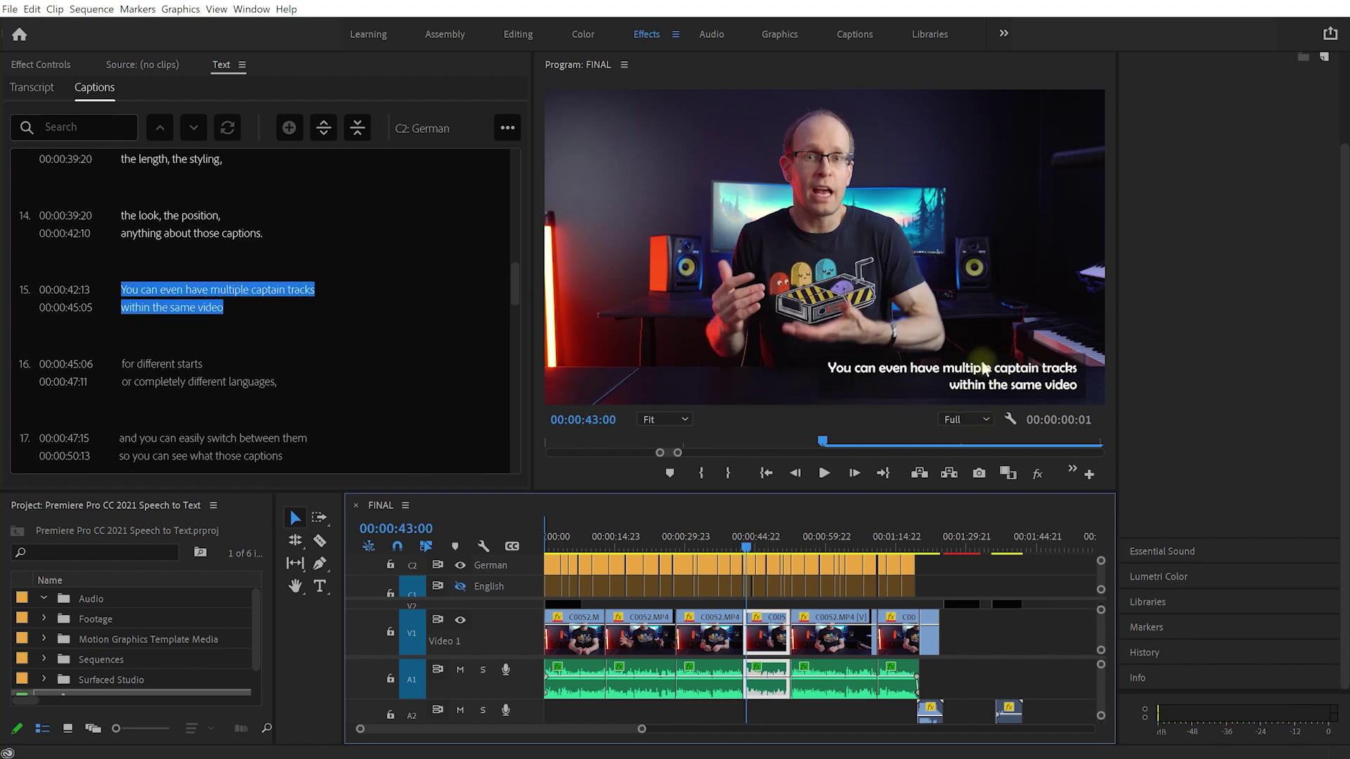
Step: Export the German captions to the Desktop as the SRT file speech_to_text_german
left_click(28, 88)
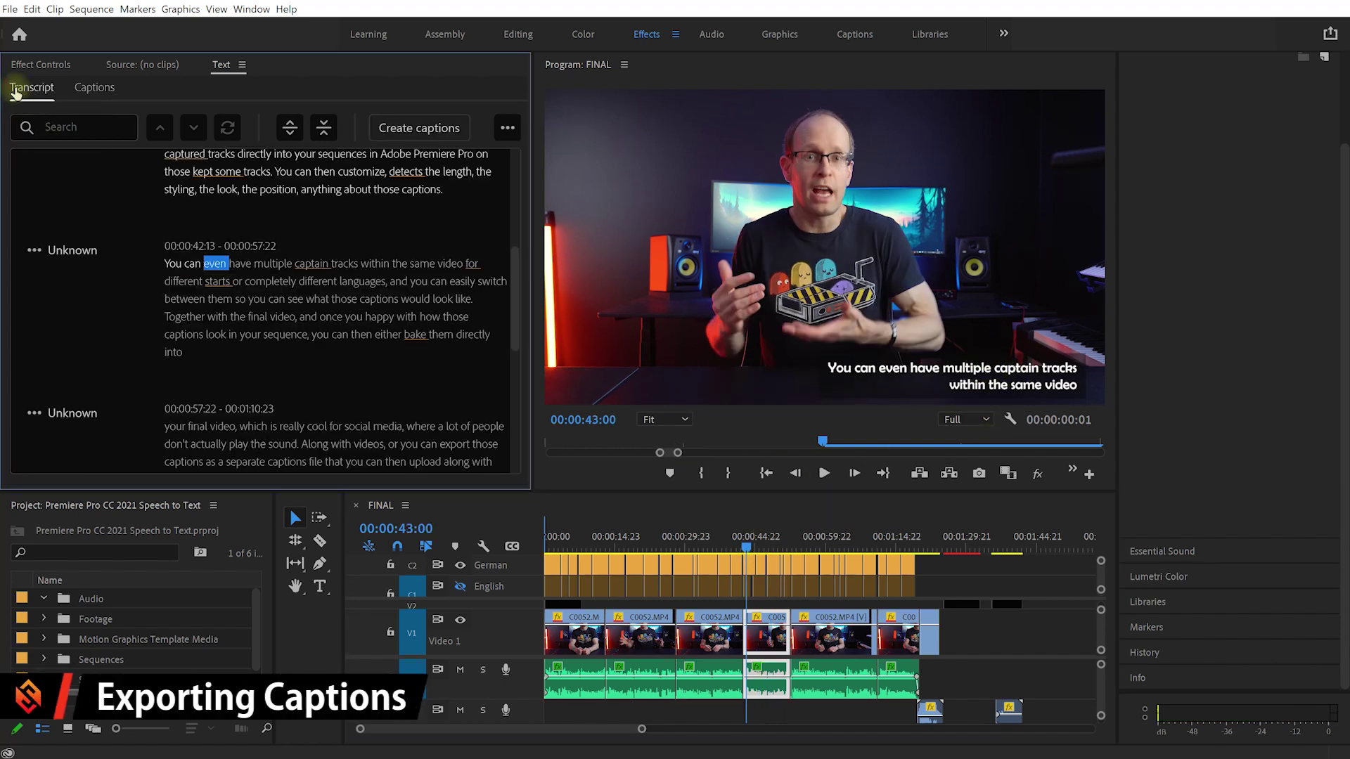
left_click(92, 89)
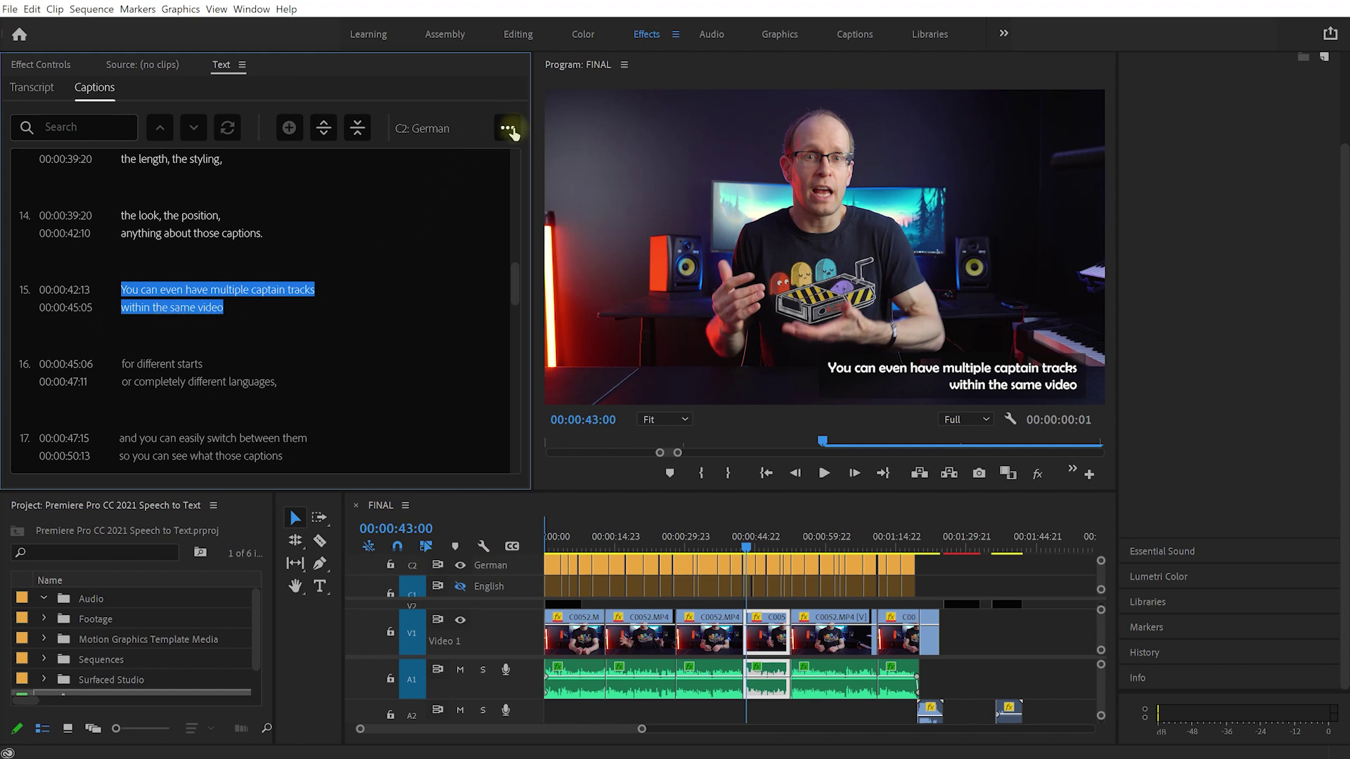
left_click(507, 130)
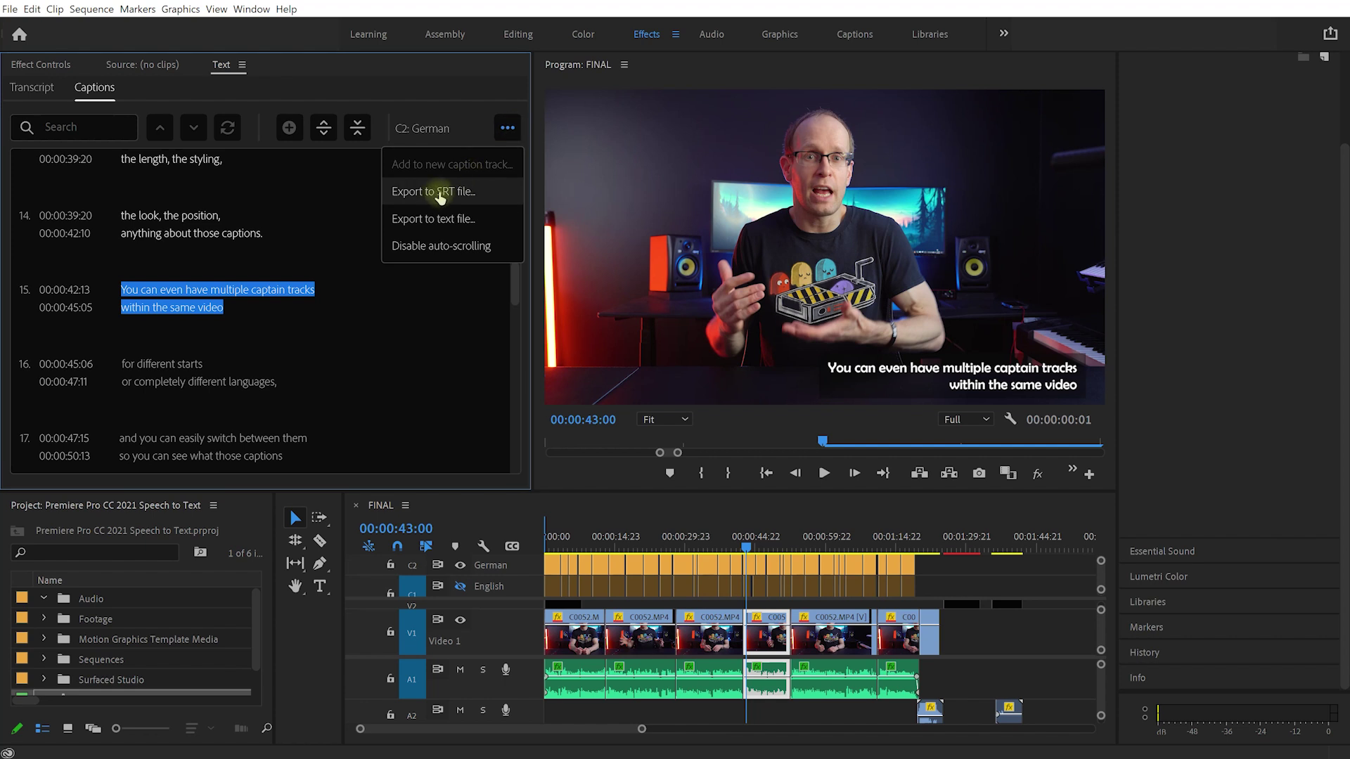
left_click(440, 196)
type("speech_to_text_german")
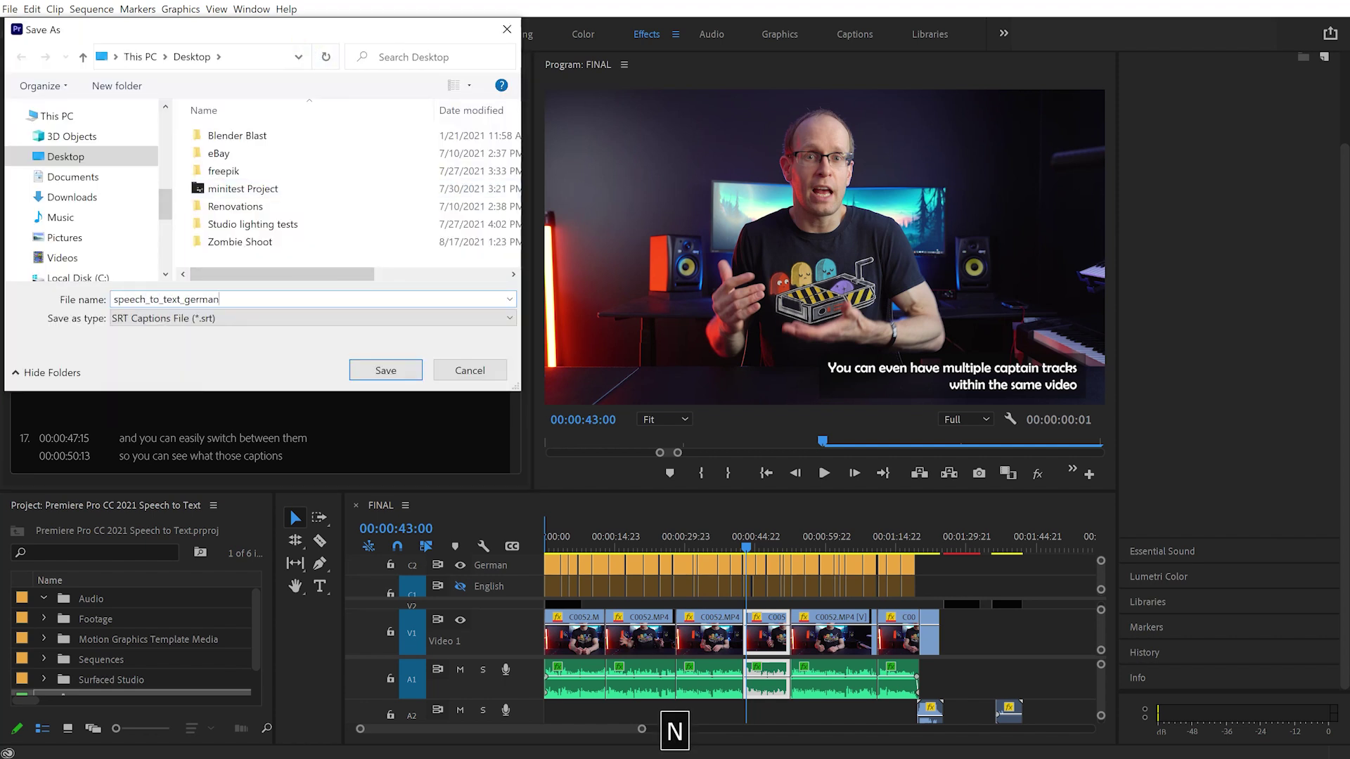
left_click(386, 370)
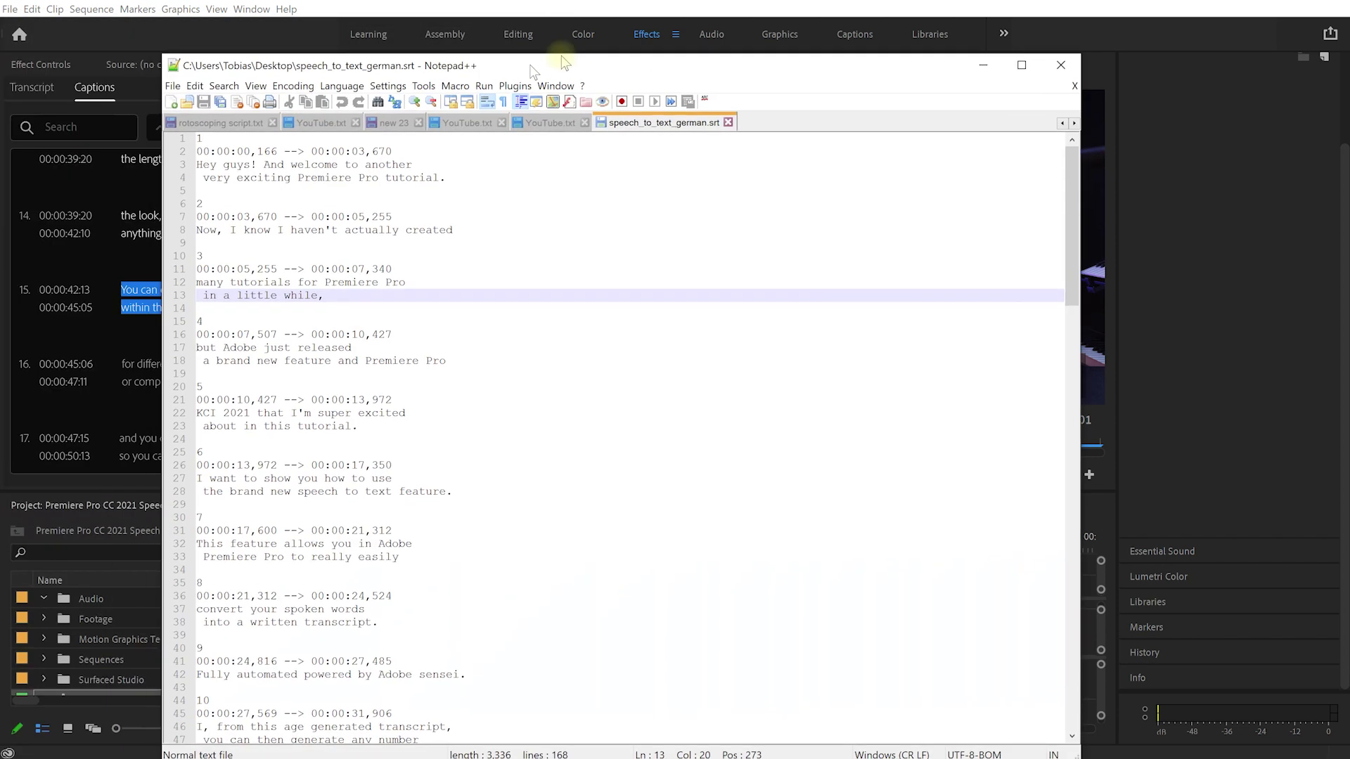
Step: Move the Notepad++ window and scroll through the German SRT subtitle entries
left_click_drag(563, 60, 607, 34)
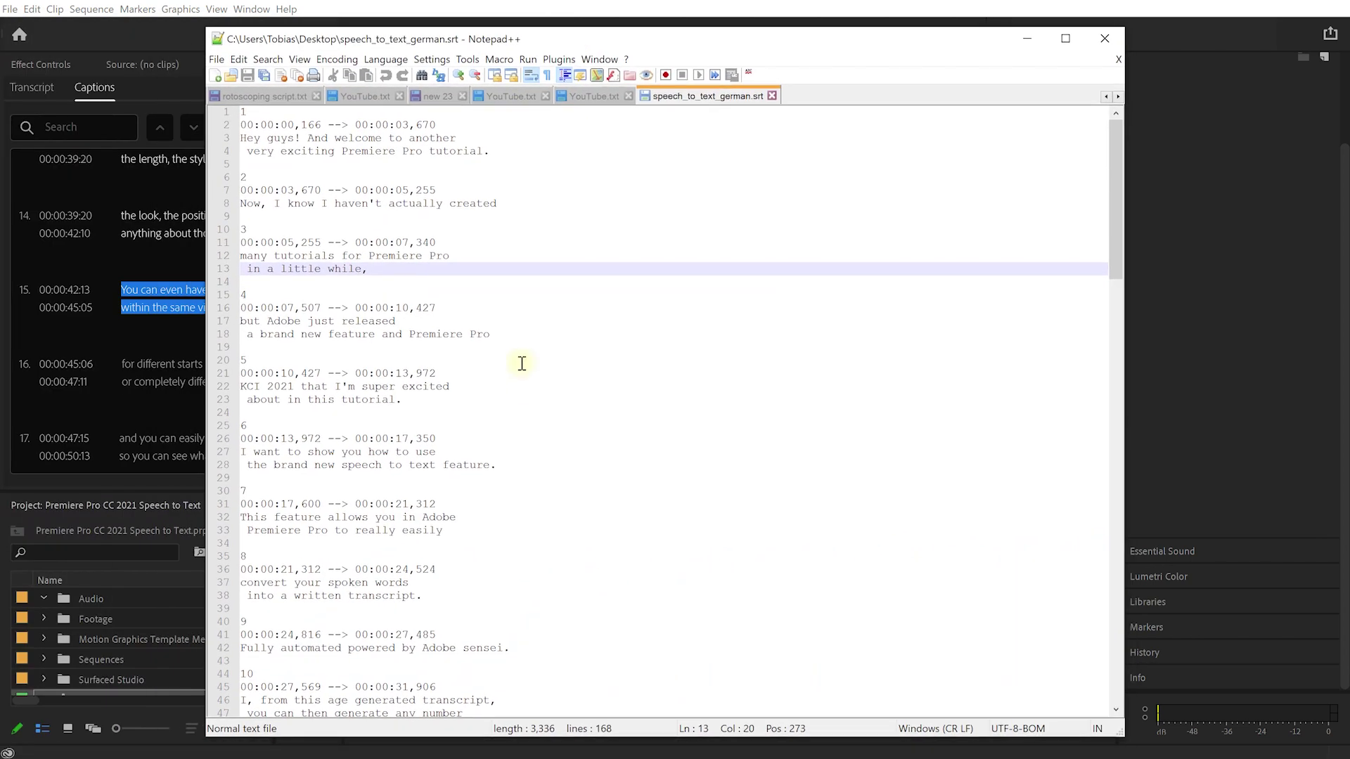
scroll(563, 351, "down", 15)
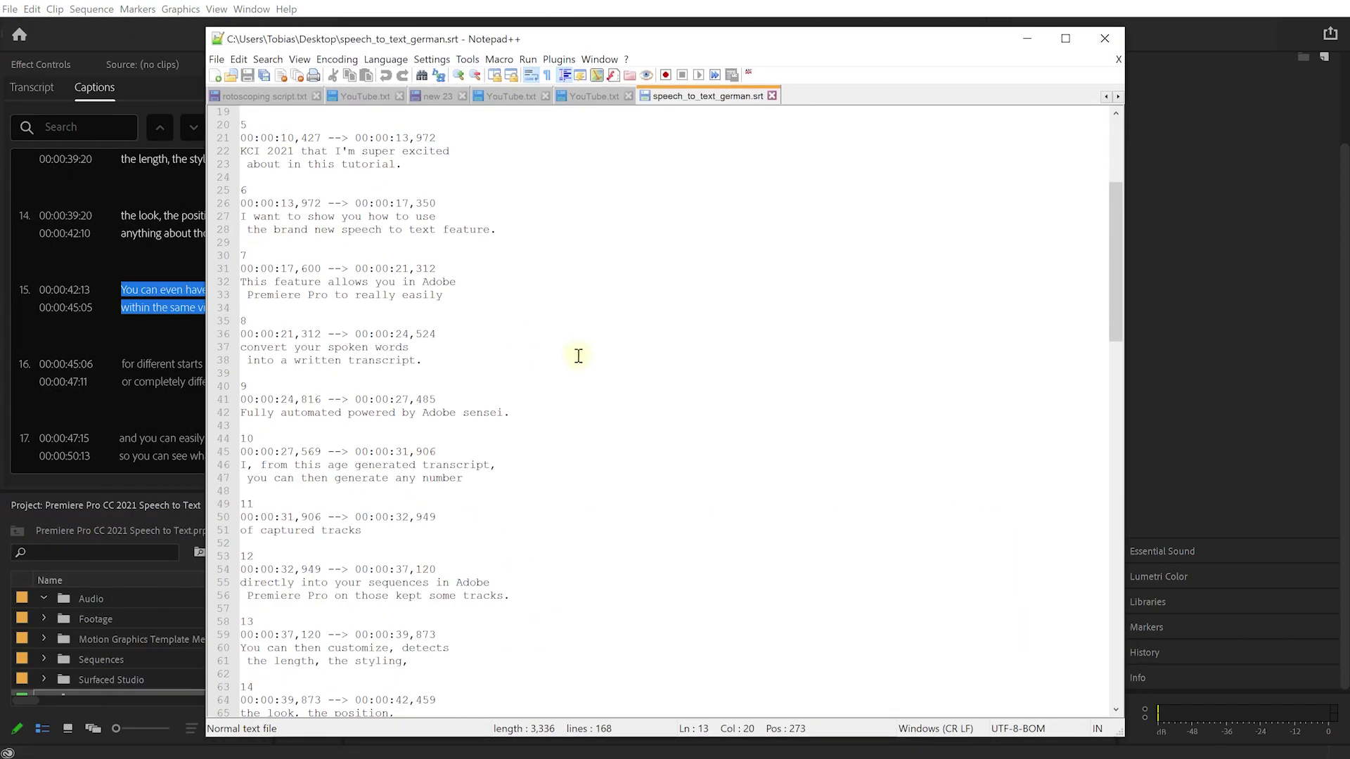
scroll(567, 439, "up", 15)
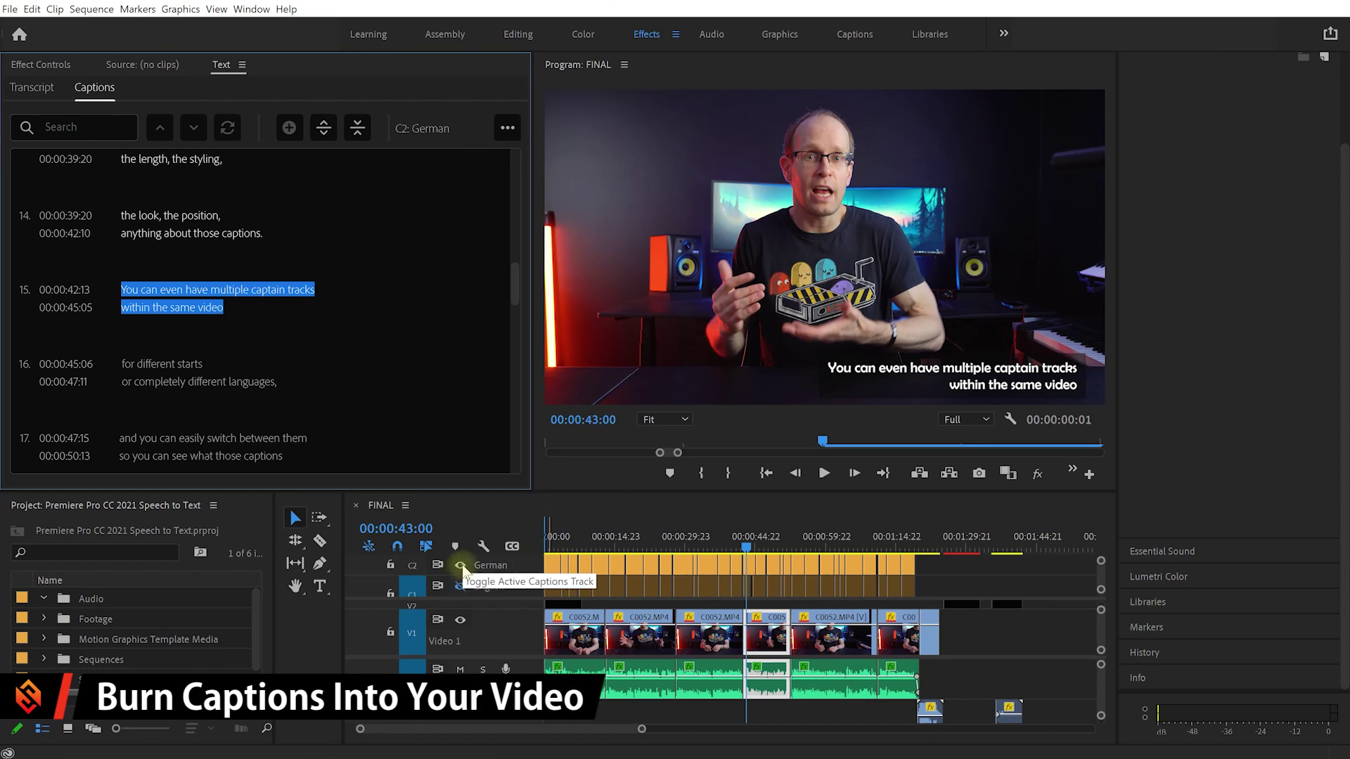
Step: Export the sequence to FINAL.mp4 as H.264 with the captions burned into the video
left_click_drag(746, 546, 936, 545)
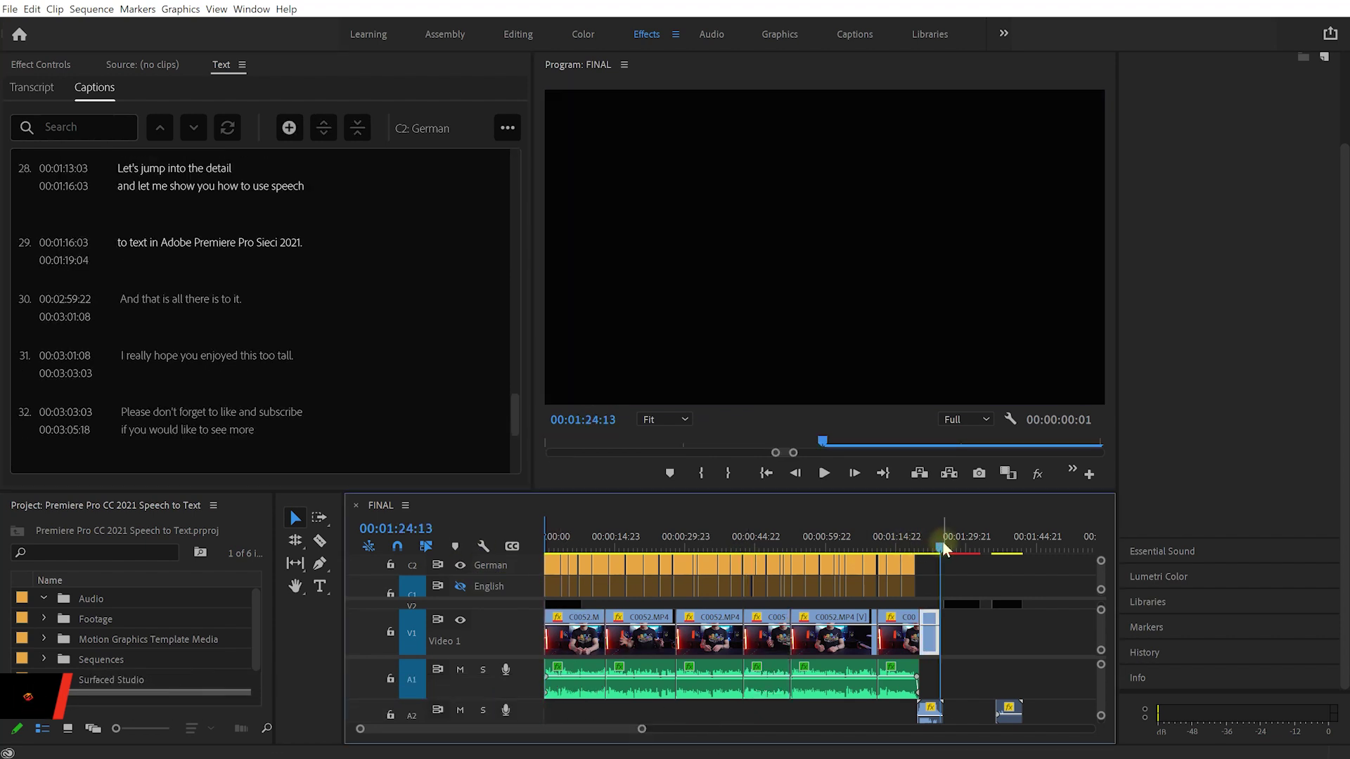
left_click(912, 543)
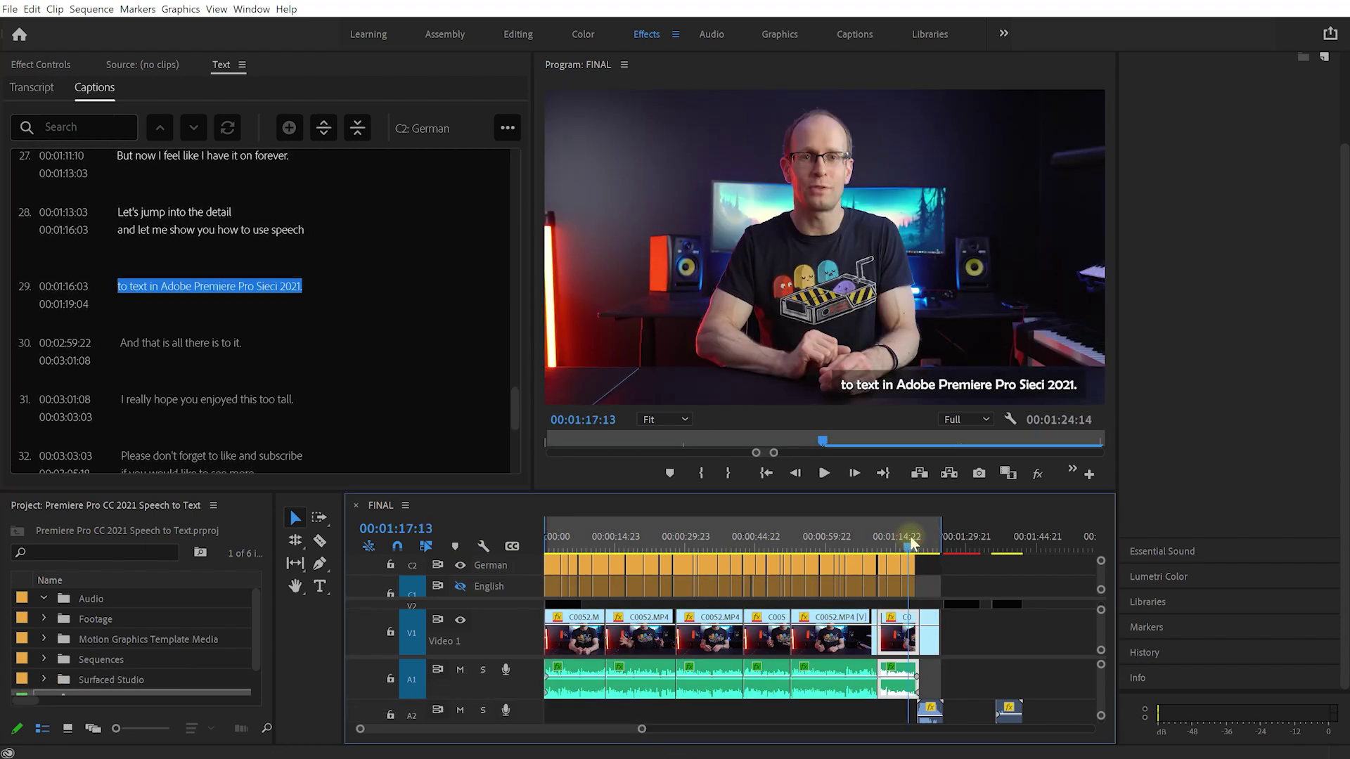
key("ctrl+m")
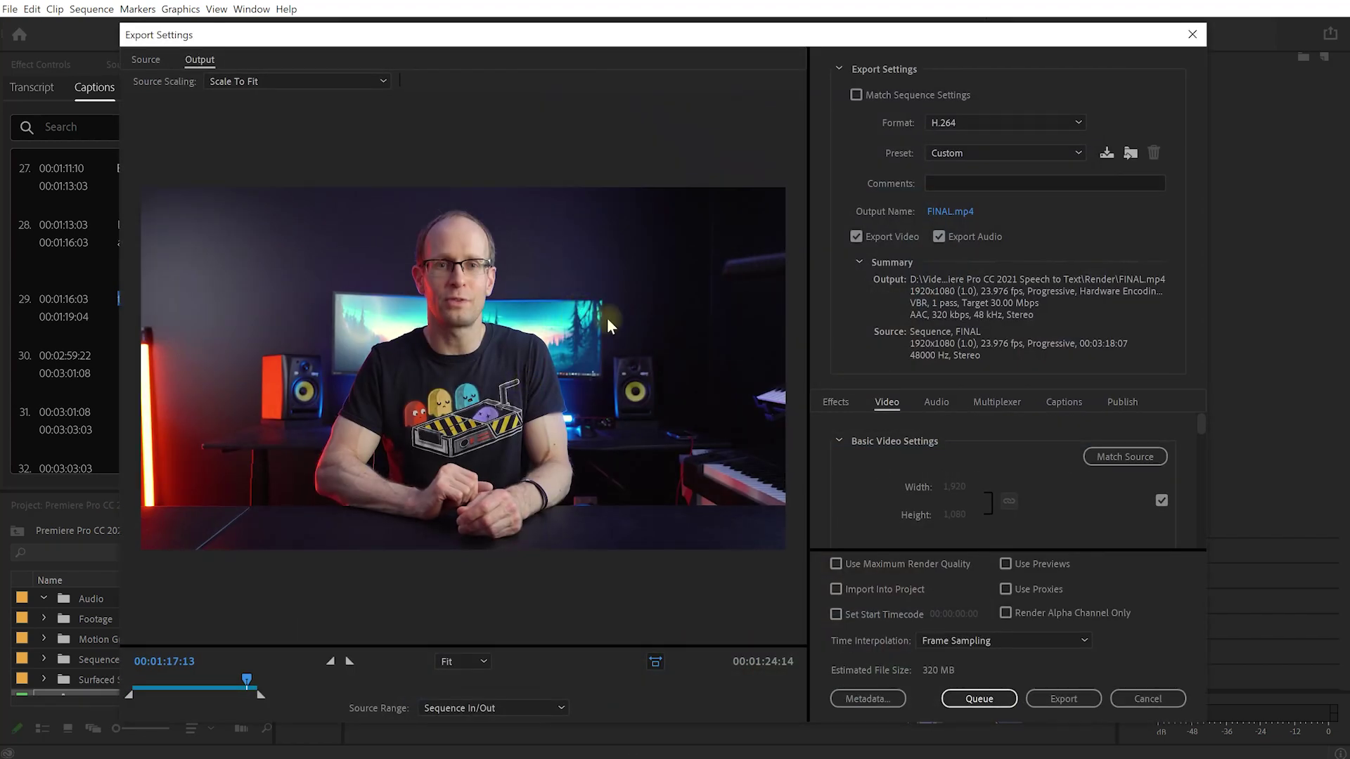
left_click(1060, 402)
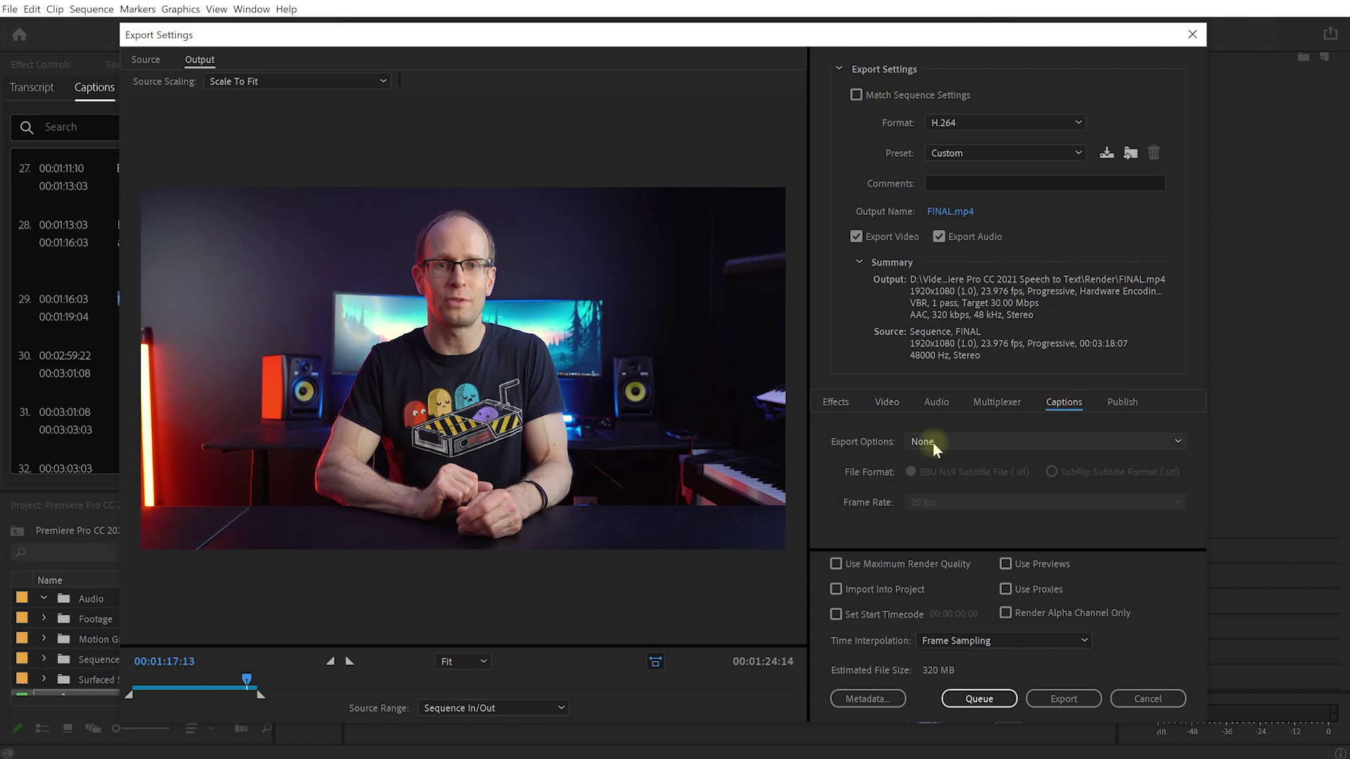
left_click(952, 442)
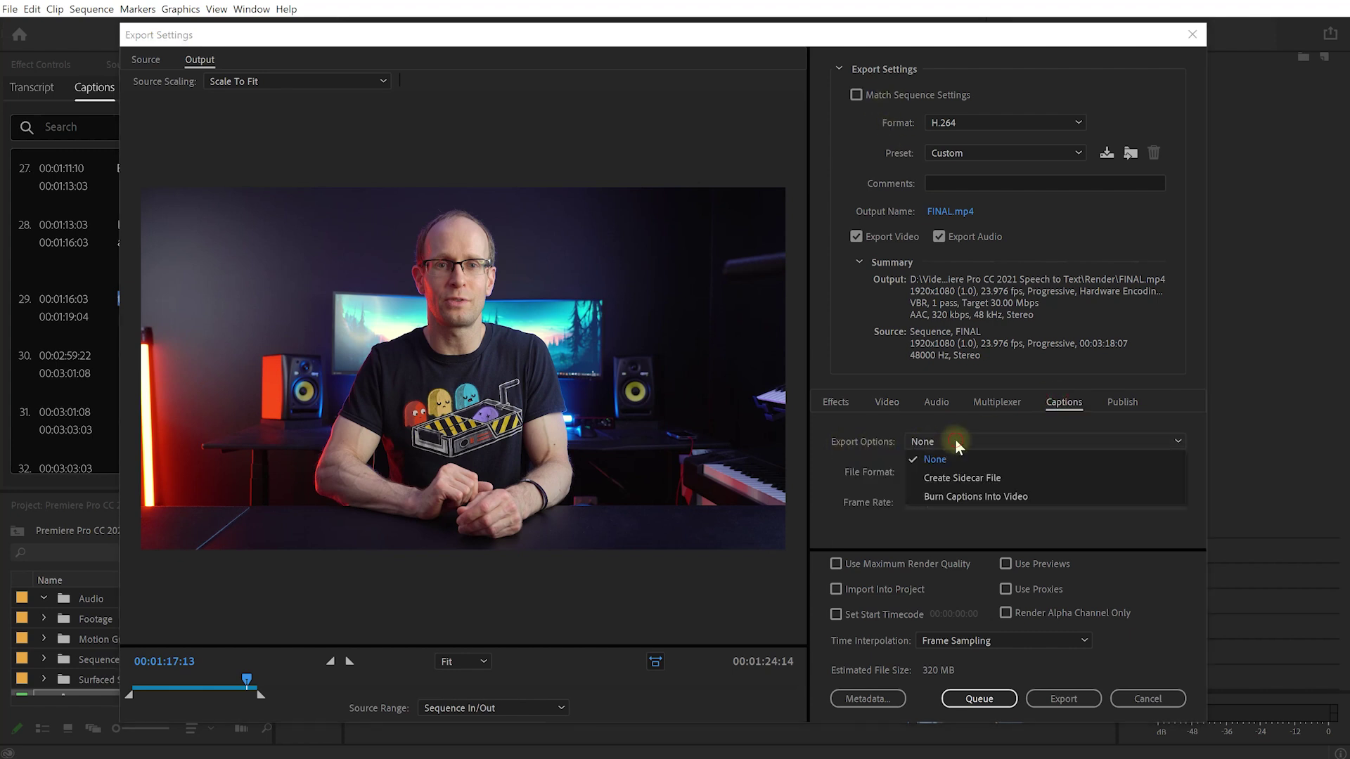
left_click(955, 497)
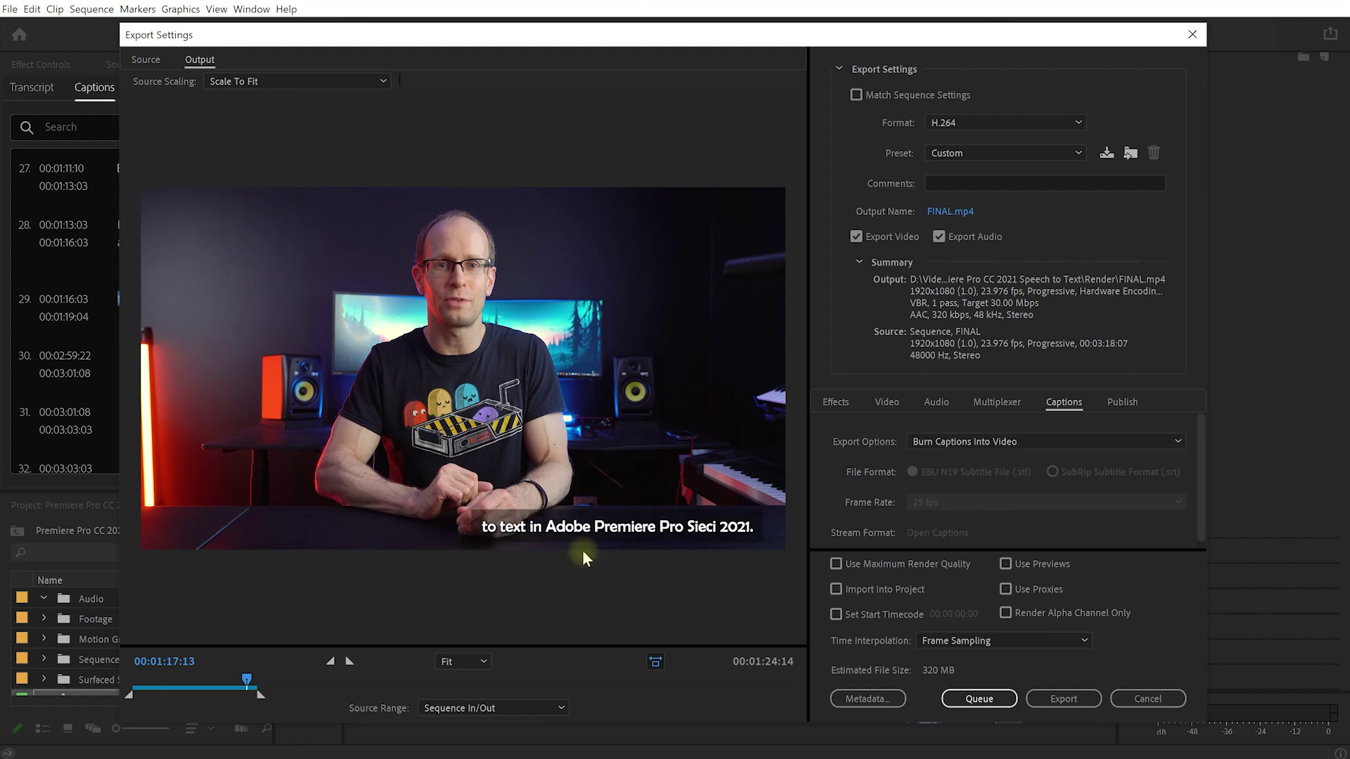
left_click_drag(240, 681, 230, 677)
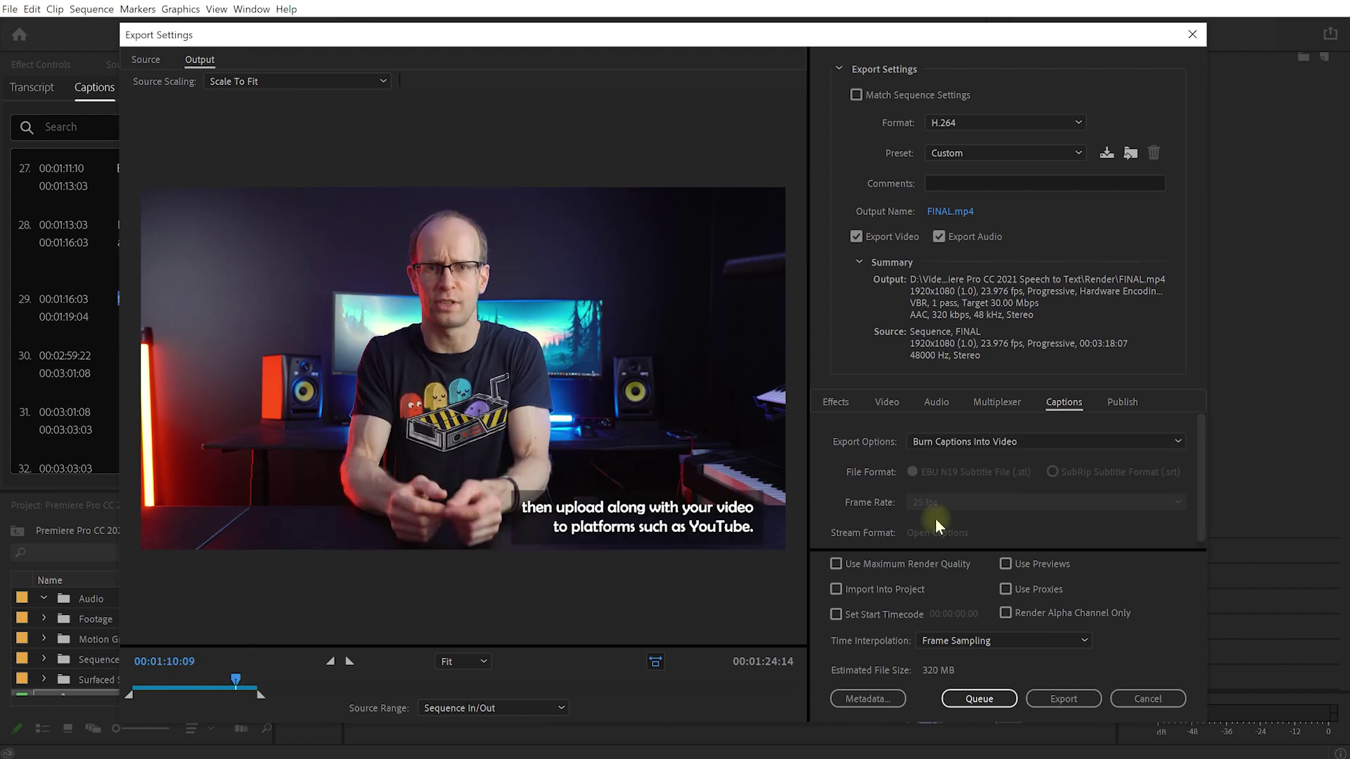
left_click(1070, 700)
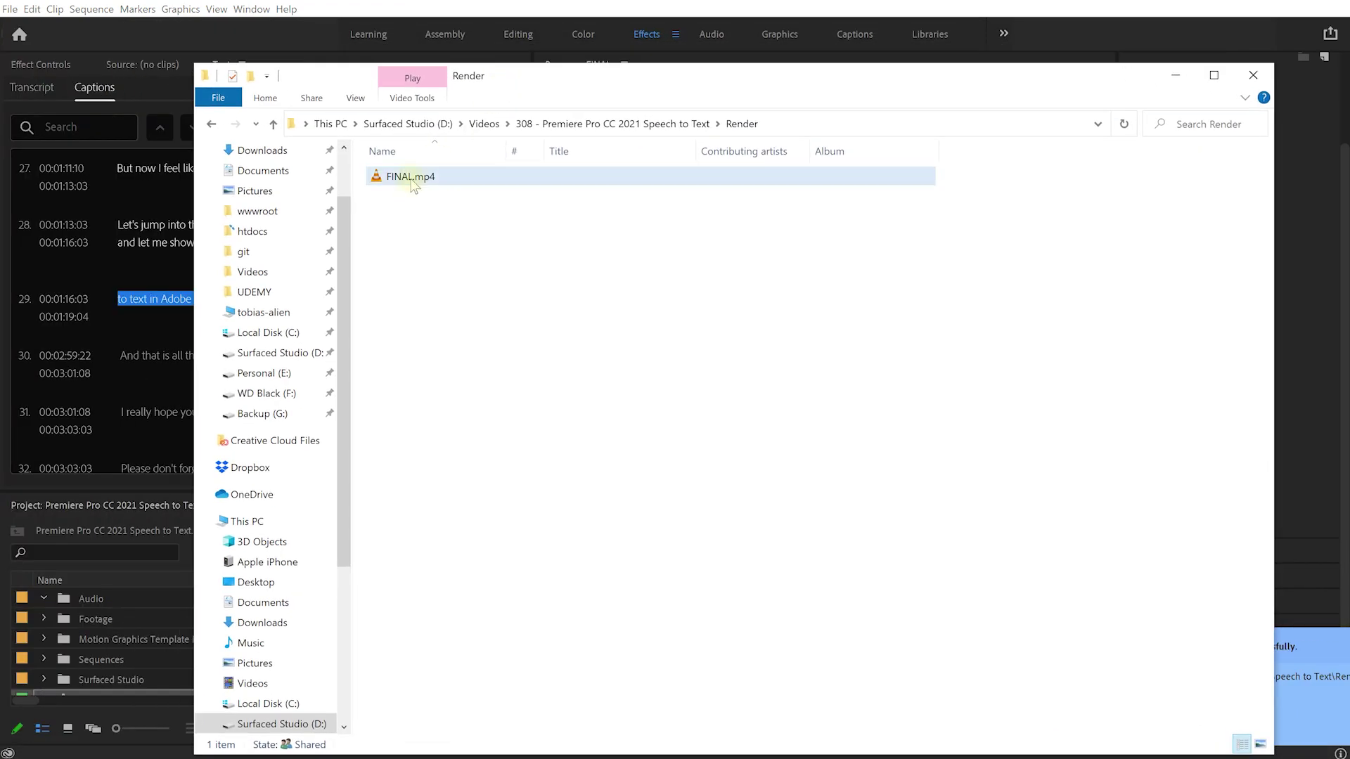
Step: Open FINAL.mp4 in VLC and enlarge the player window
left_click(414, 178)
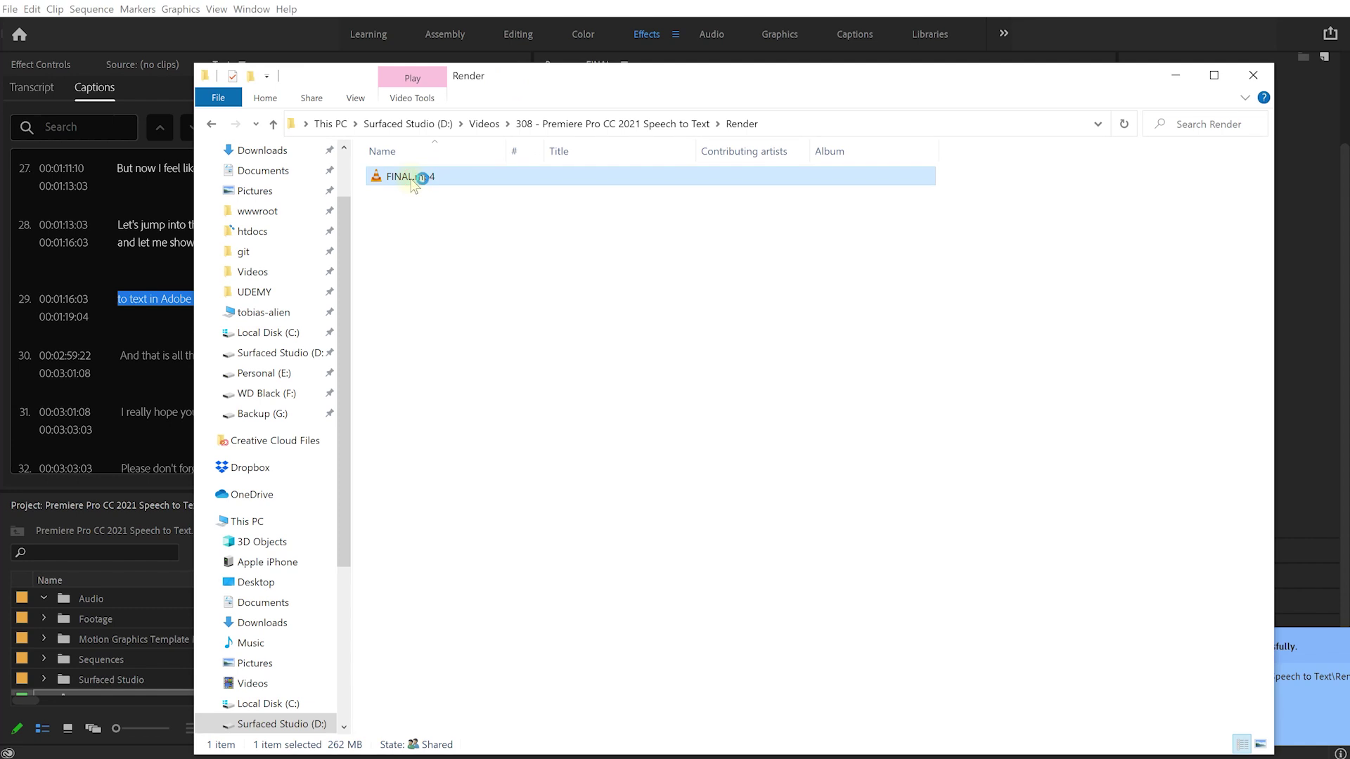
key("Return")
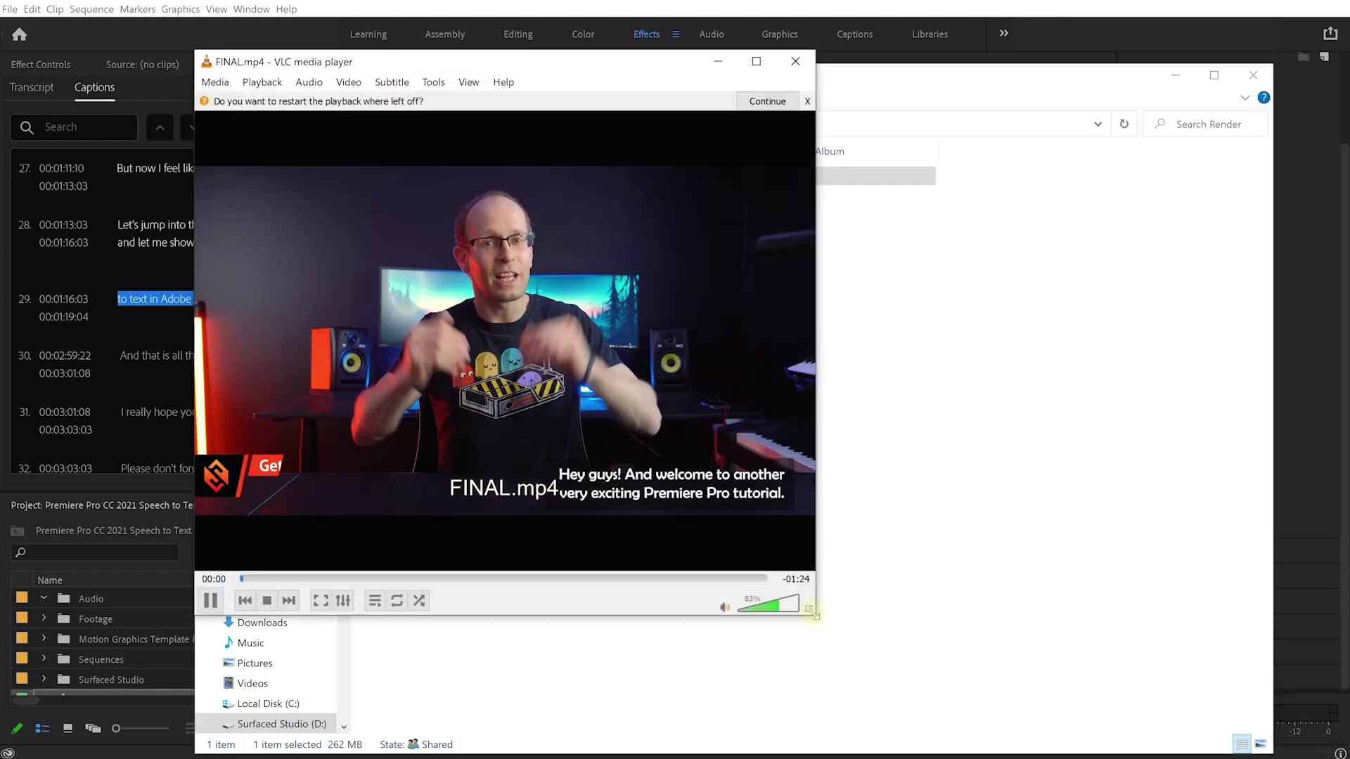
left_click_drag(822, 623, 1066, 675)
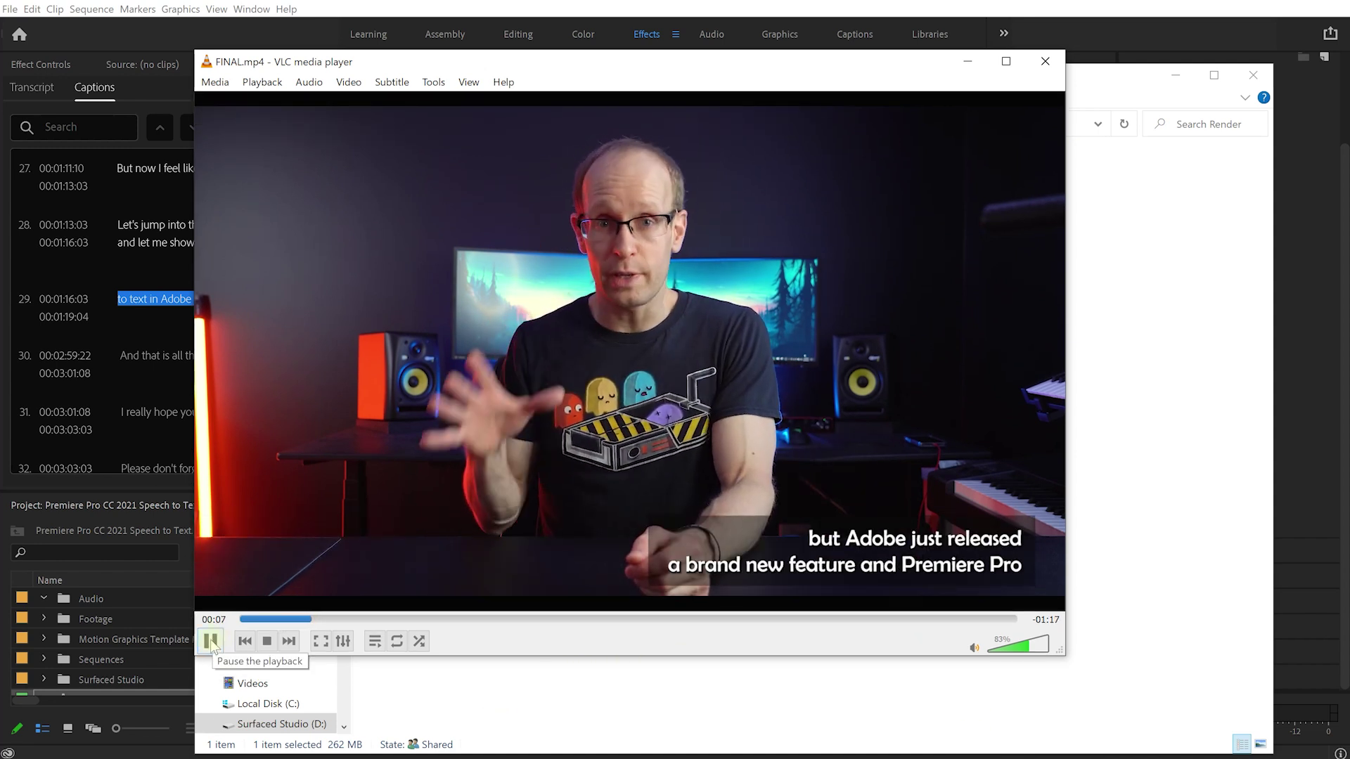
Step: Pause, resume and pause playback, then check the captions at 00:21, 00:29 and 00:34
left_click(210, 641)
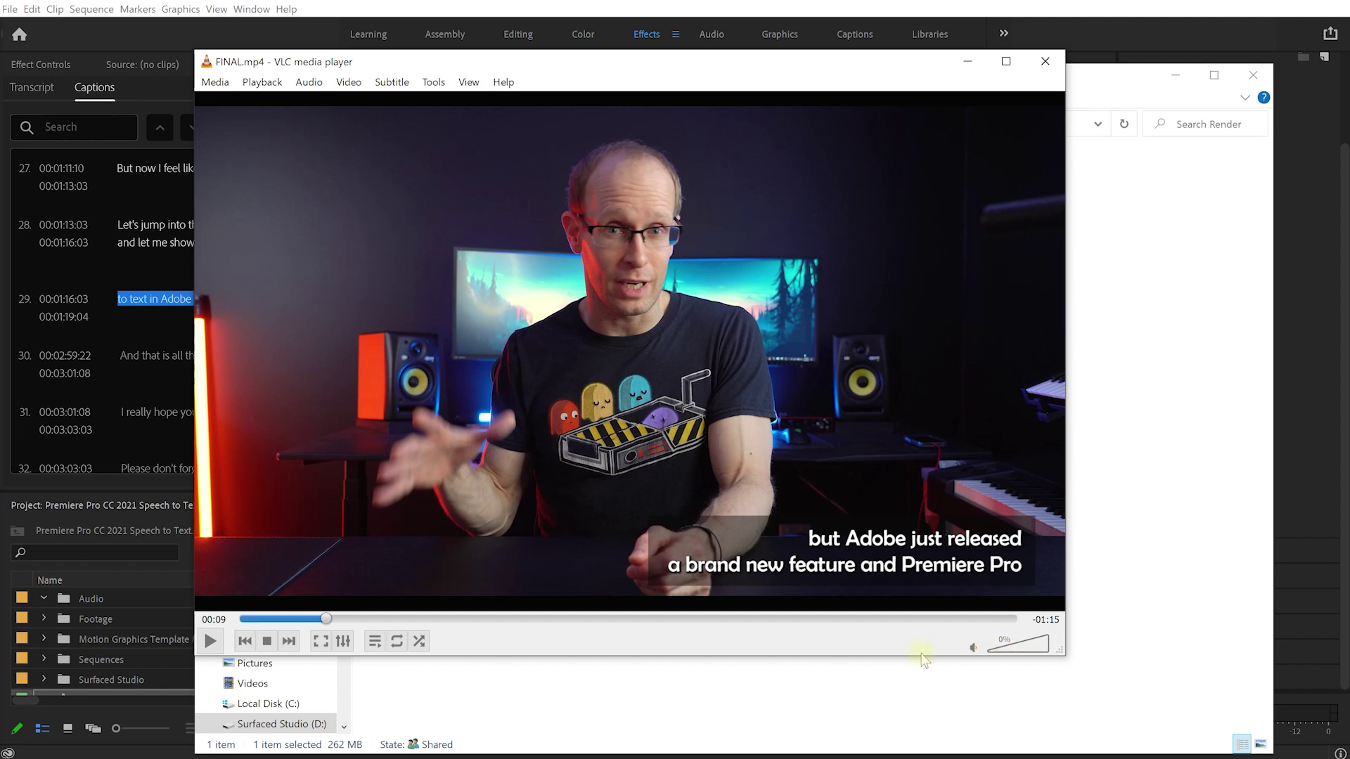
key("space")
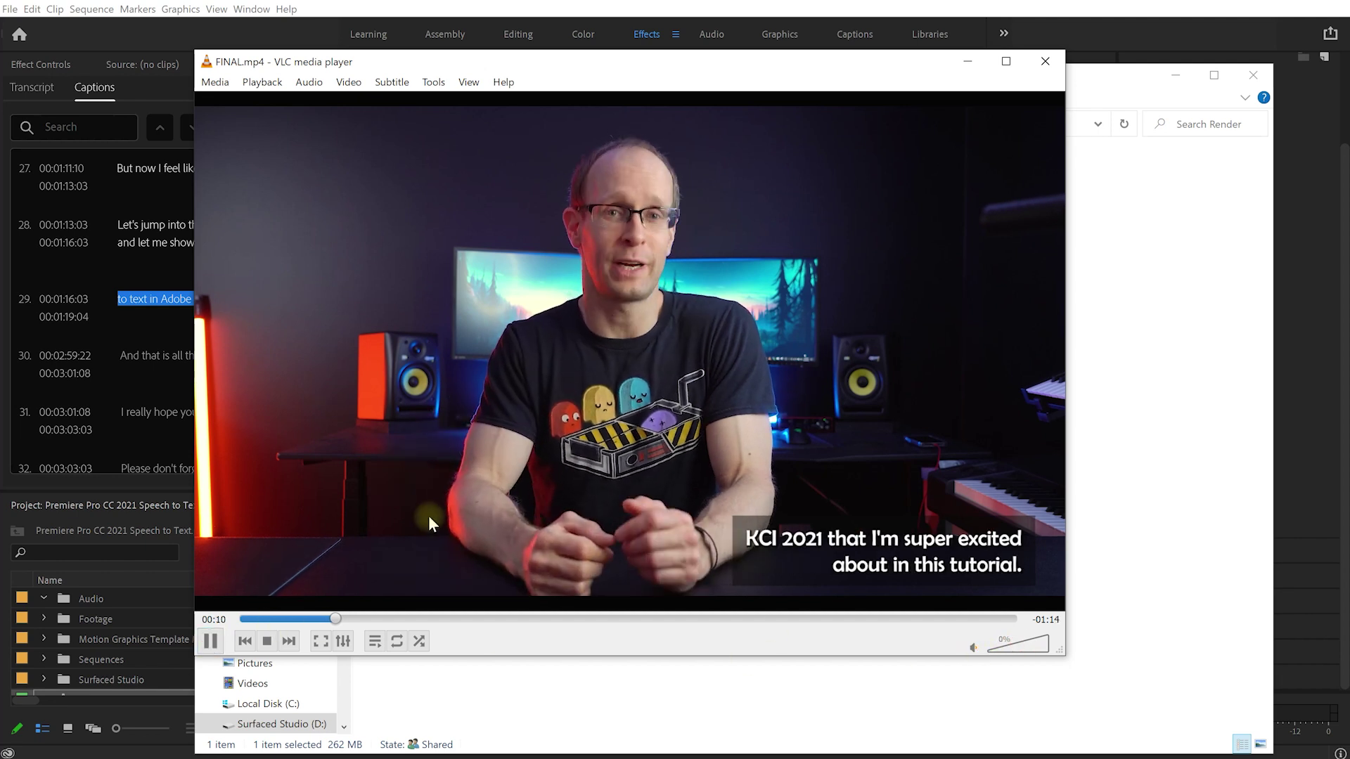
left_click(211, 636)
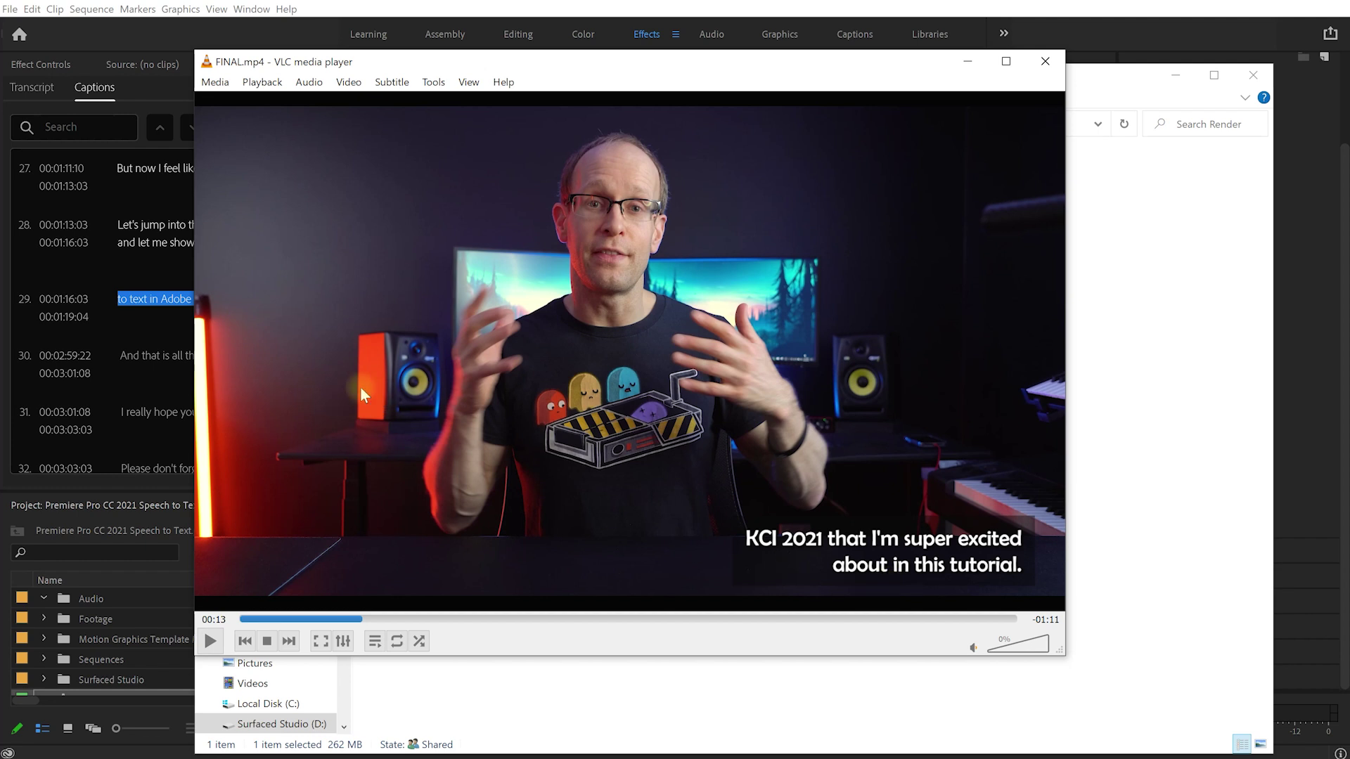
left_click(433, 619)
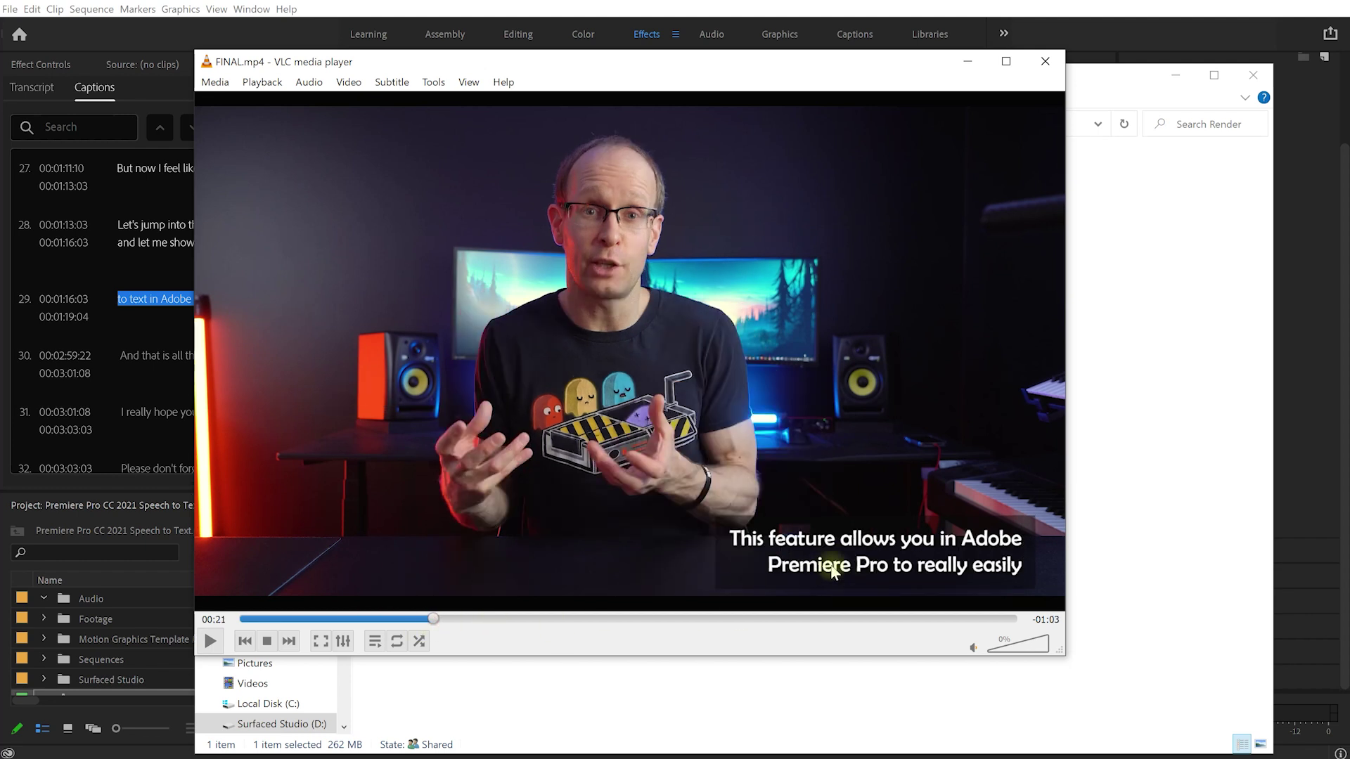
left_click(508, 619)
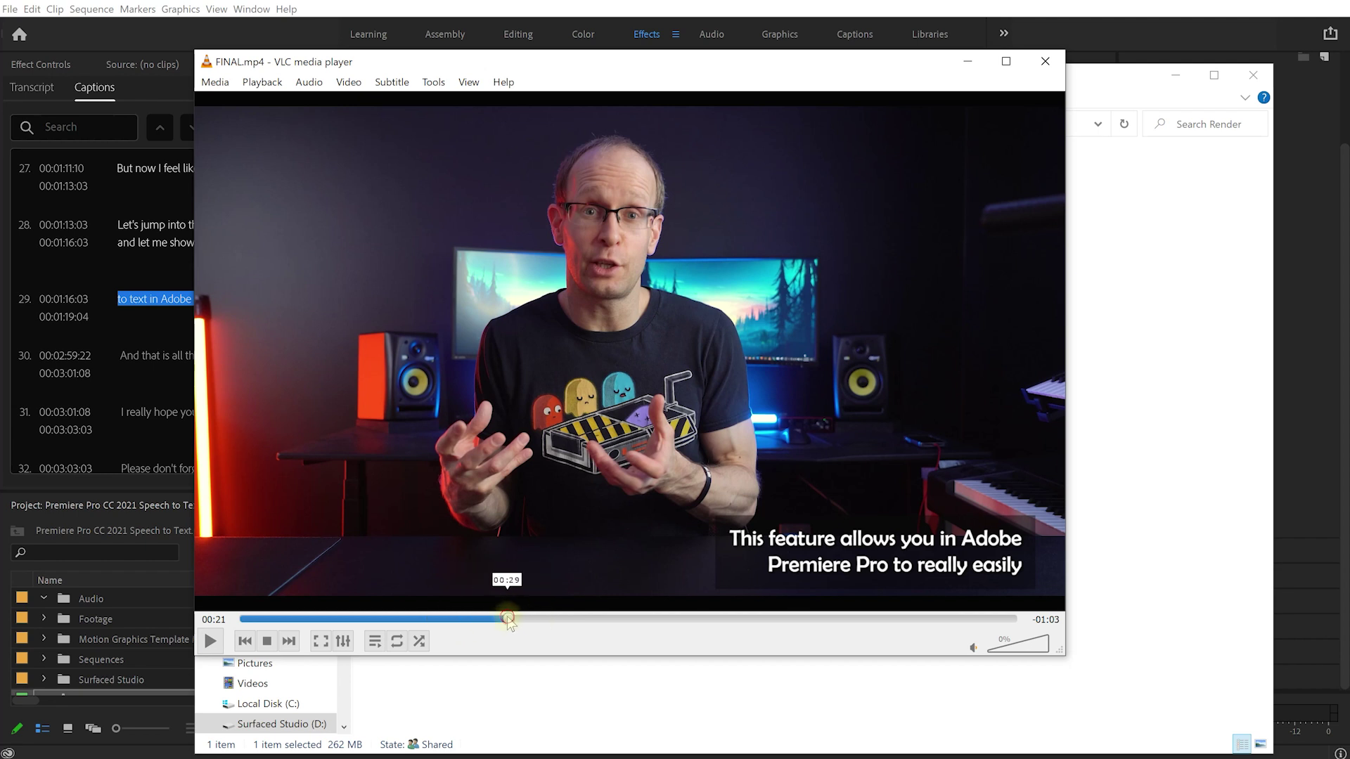
left_click(563, 619)
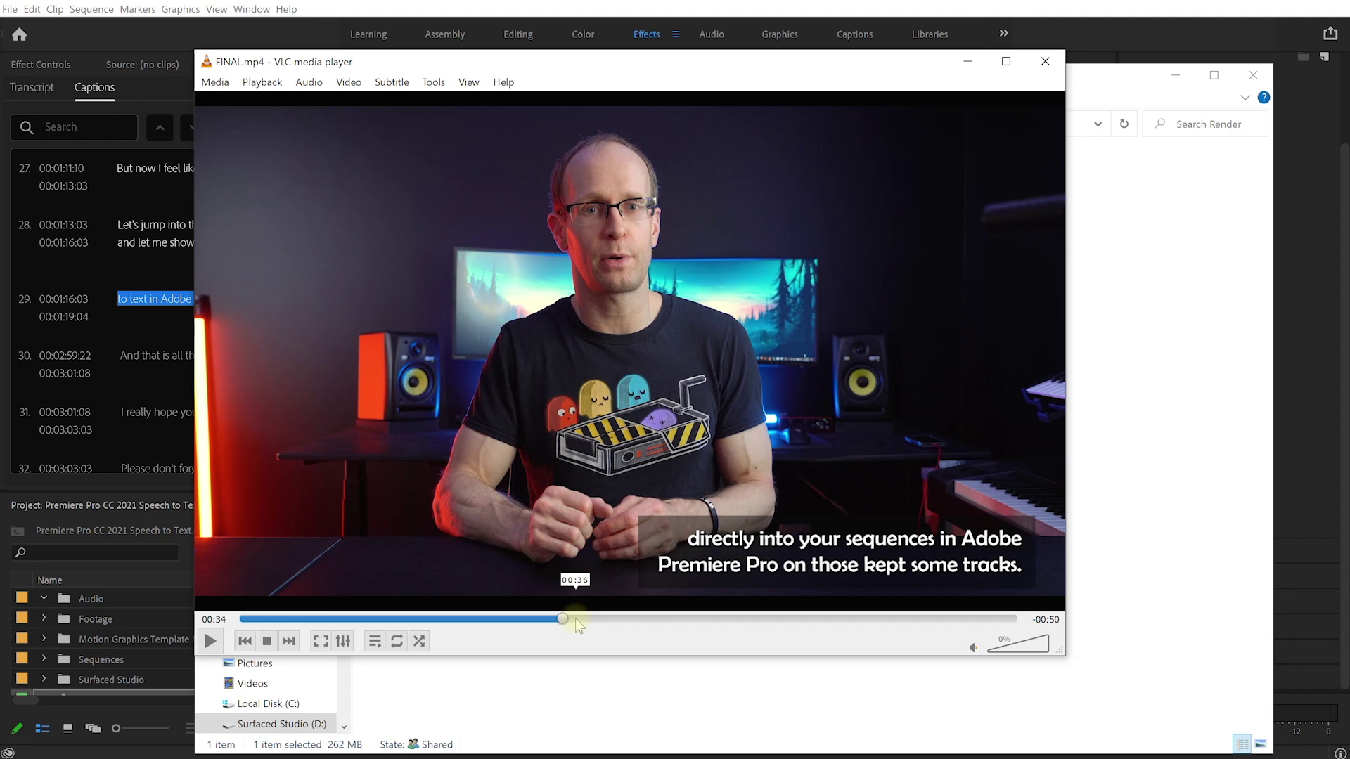